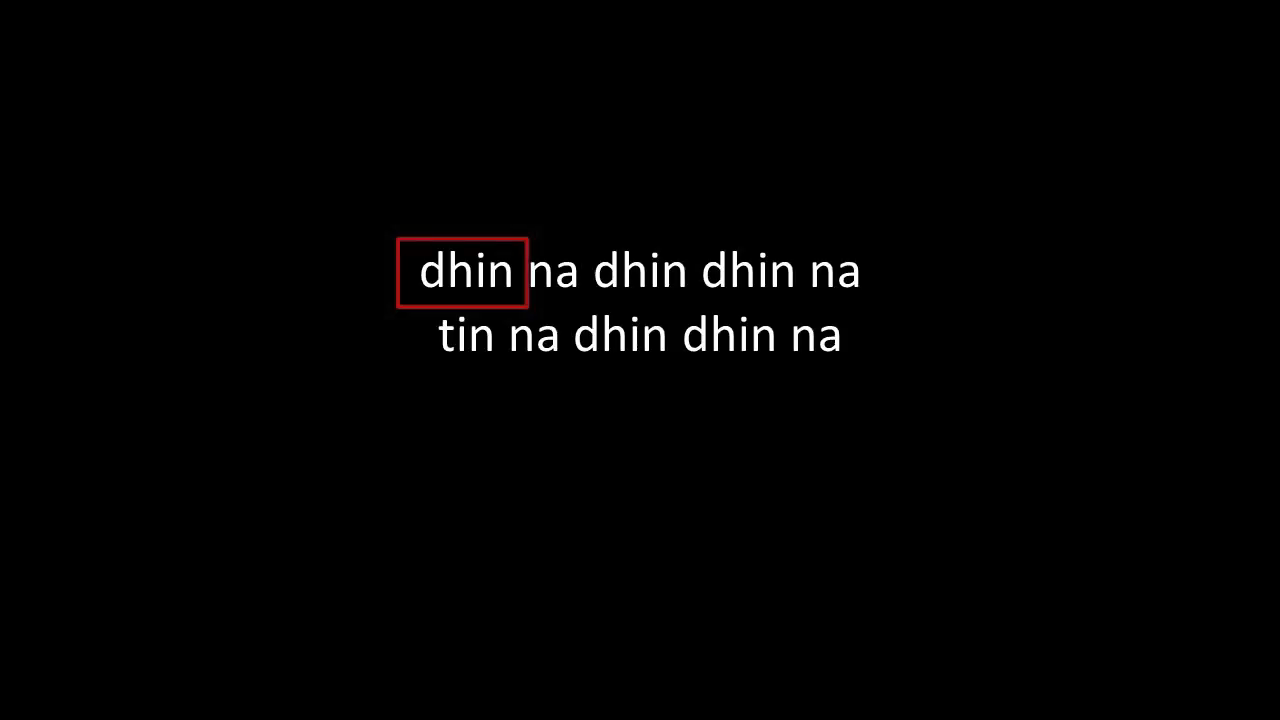
- Advance the intro slide to reveal its questions
key(Right)
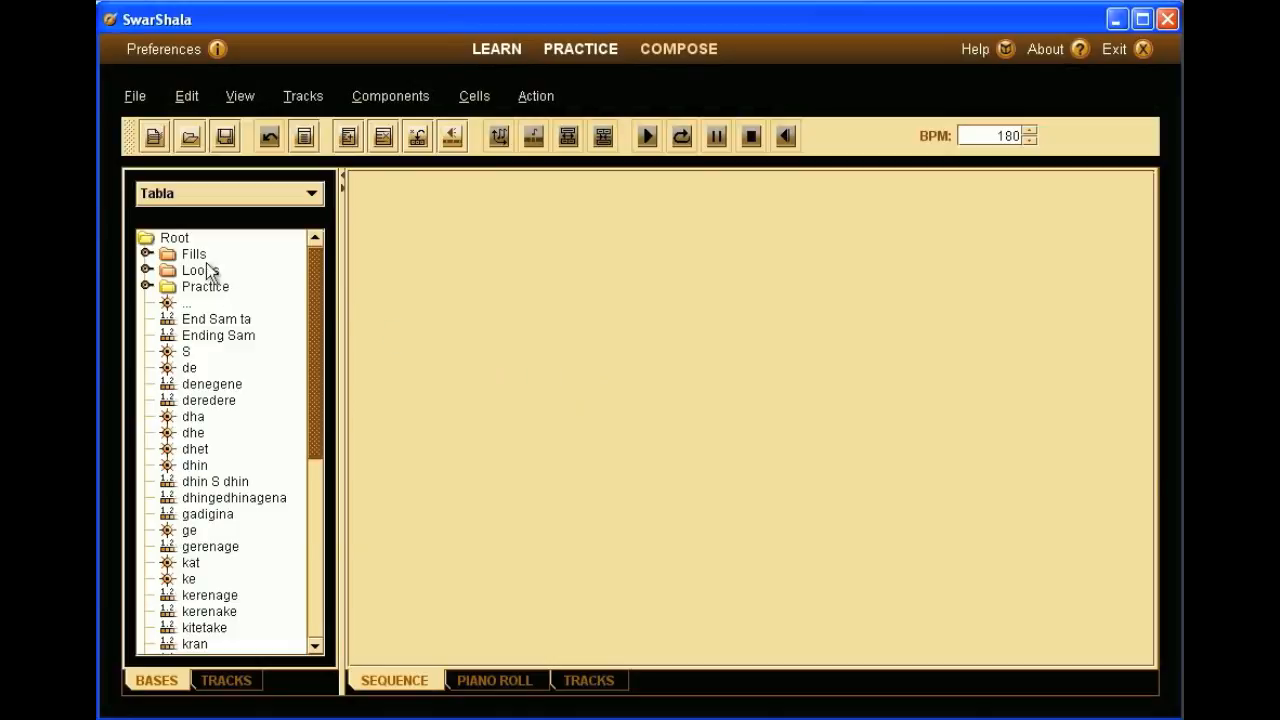
- Insert a new folder under Root and name it Custom
click(178, 238)
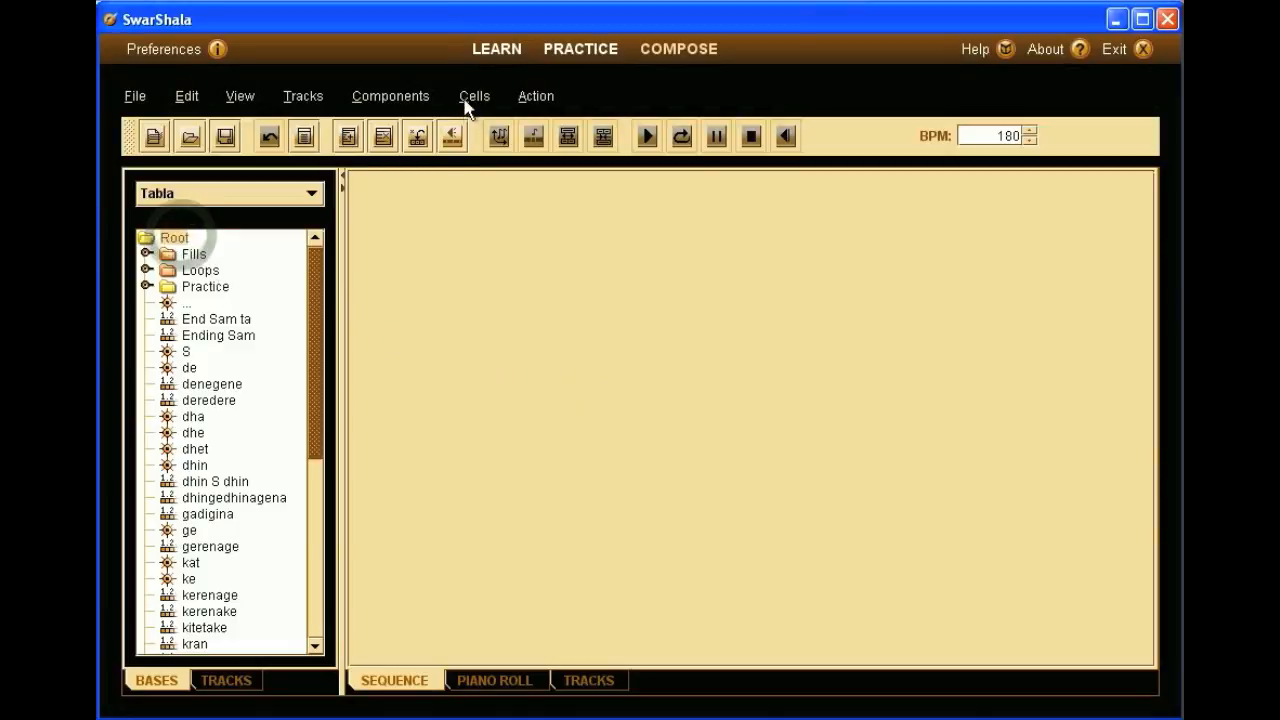
click(405, 95)
mouse_move(420, 123)
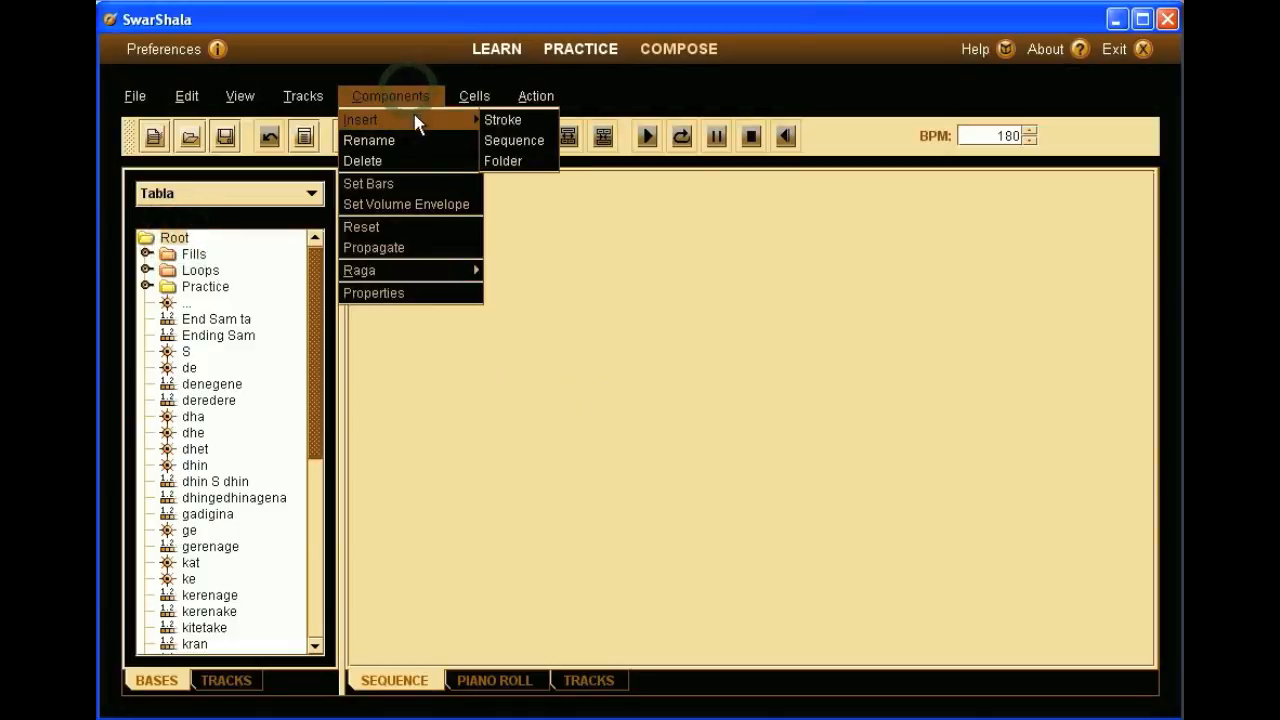
click(505, 161)
click(213, 300)
text(Custom)
key(Return)
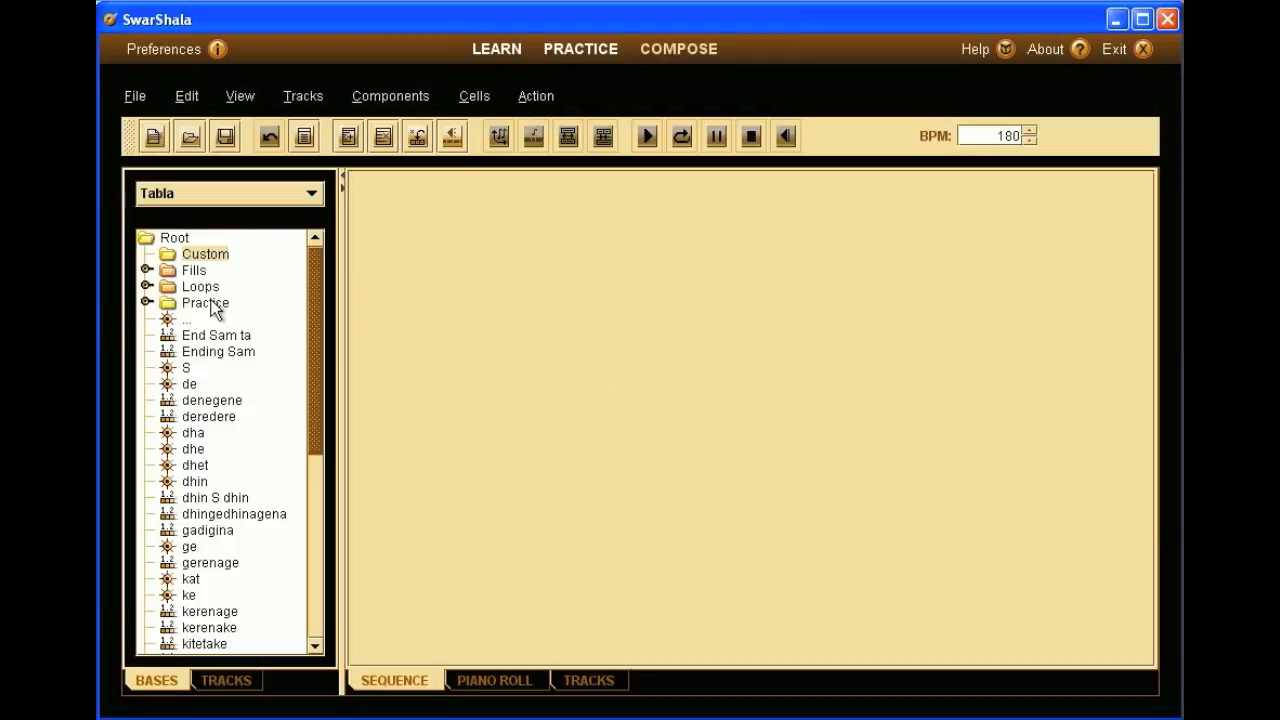
- Insert a subfolder inside Custom and name it Ghazal
click(410, 96)
mouse_move(418, 130)
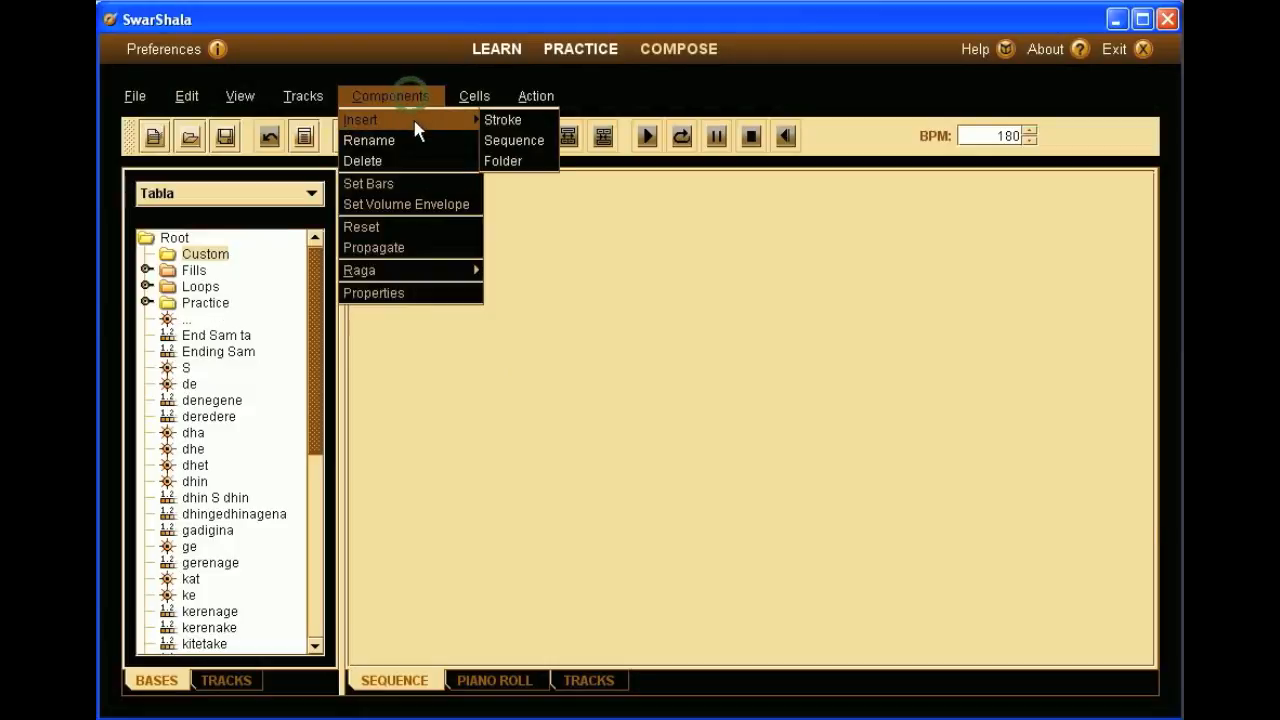
click(508, 161)
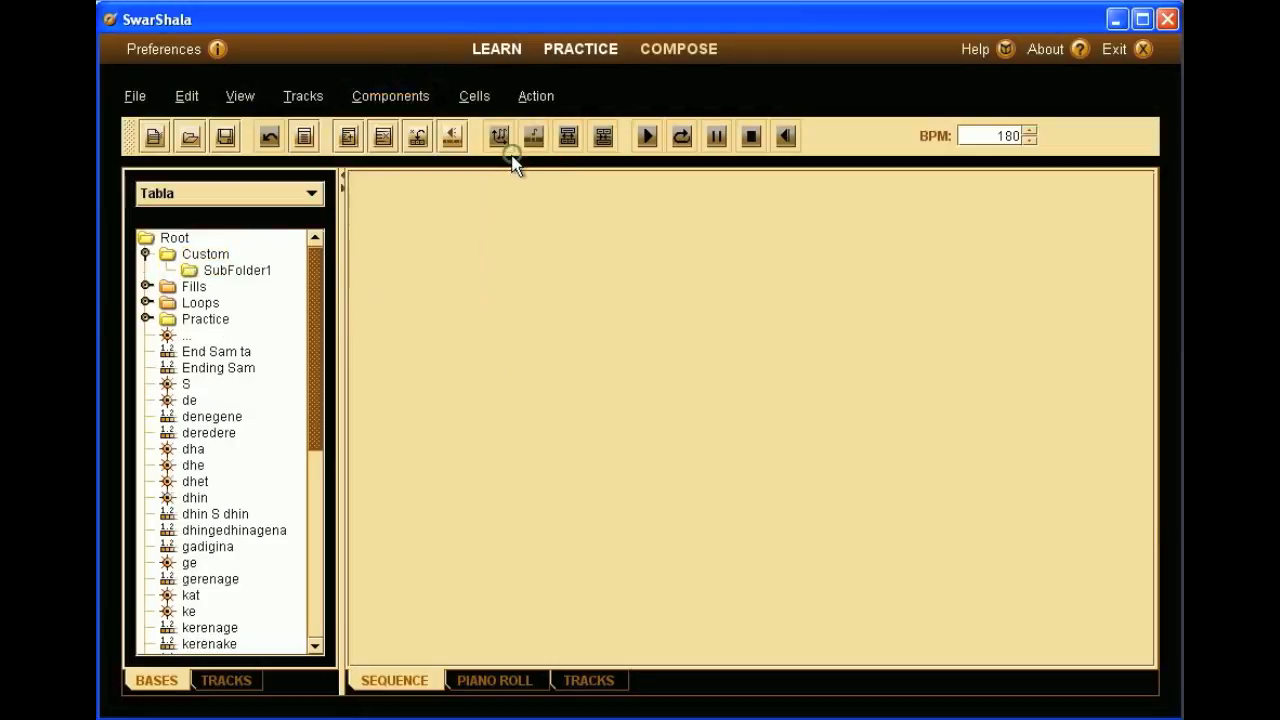
click(236, 270)
click(237, 270)
text(Ghazal)
key(Return)
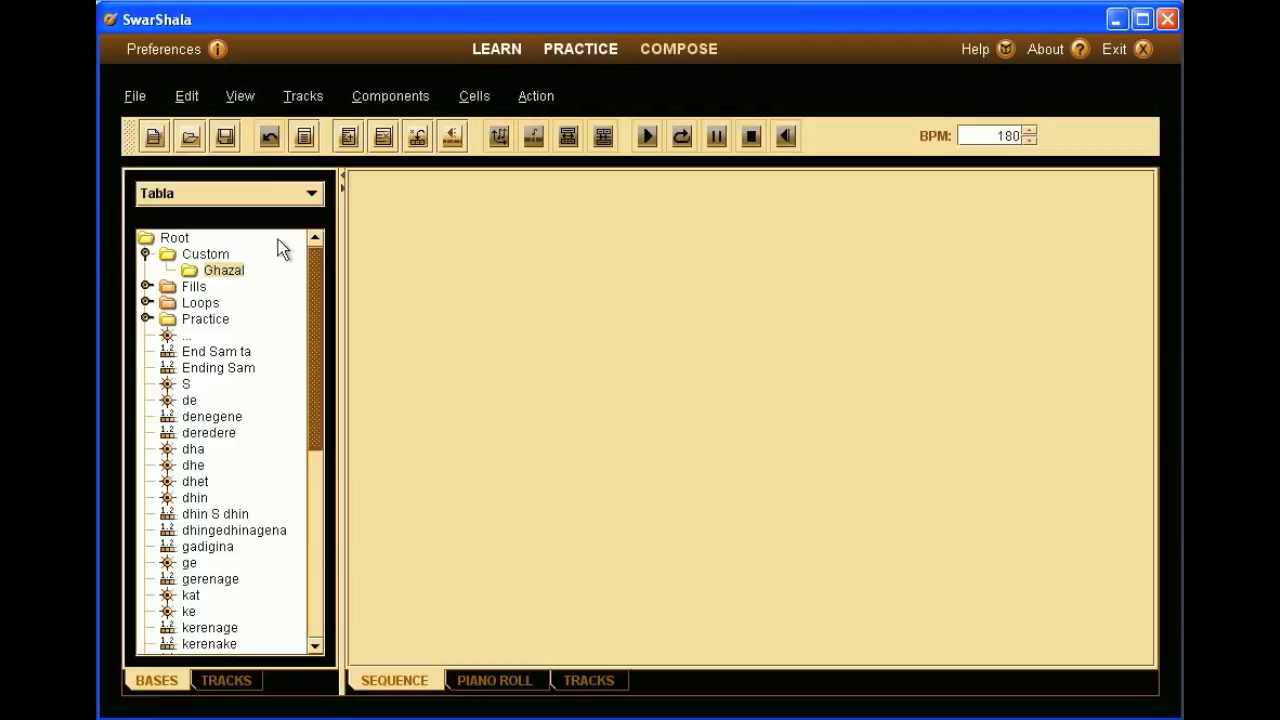
click(406, 99)
mouse_move(409, 117)
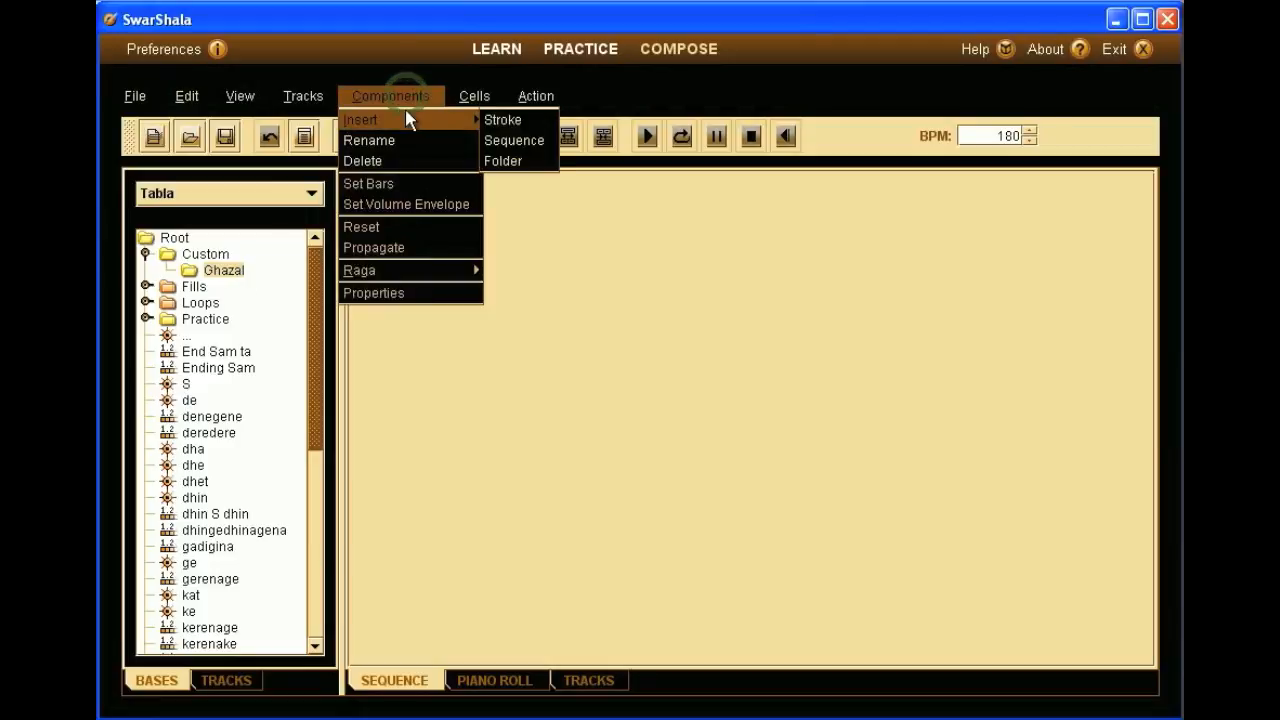
- Insert a sequence named 'Ghazal #1' with the description 'Nice rhythm for ghazals'
click(533, 141)
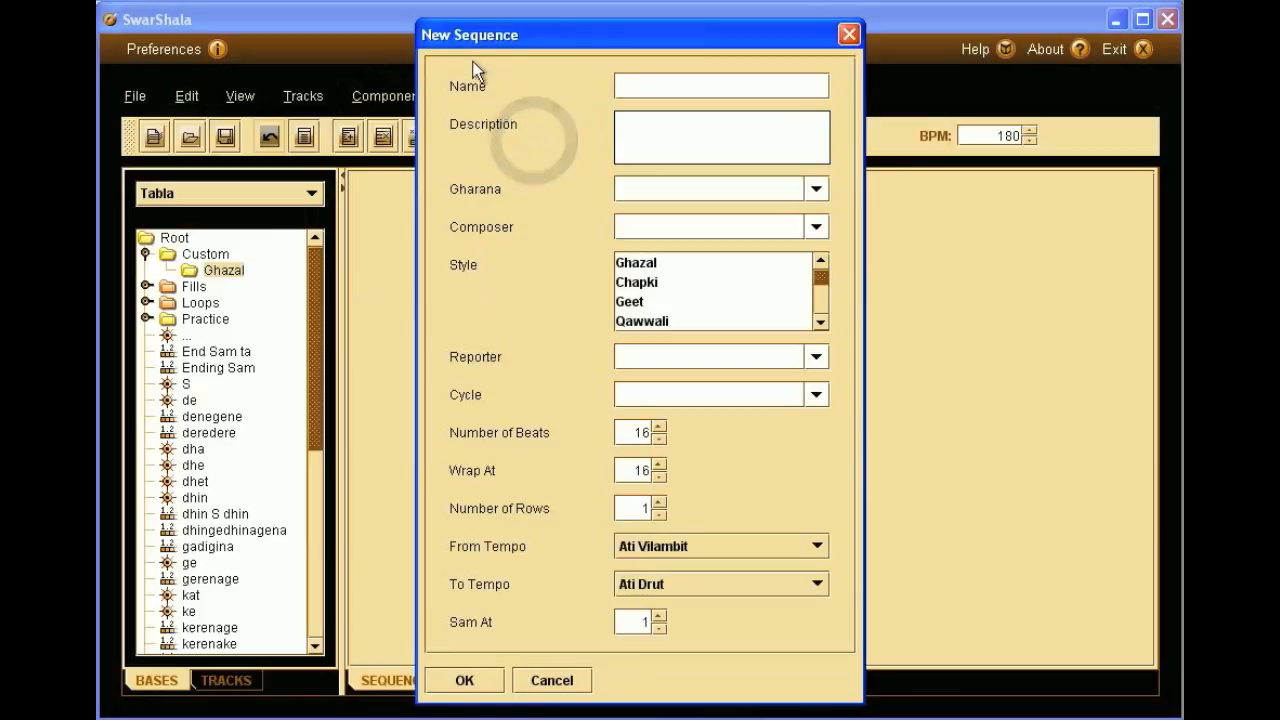
click(632, 86)
text(Ghaza)
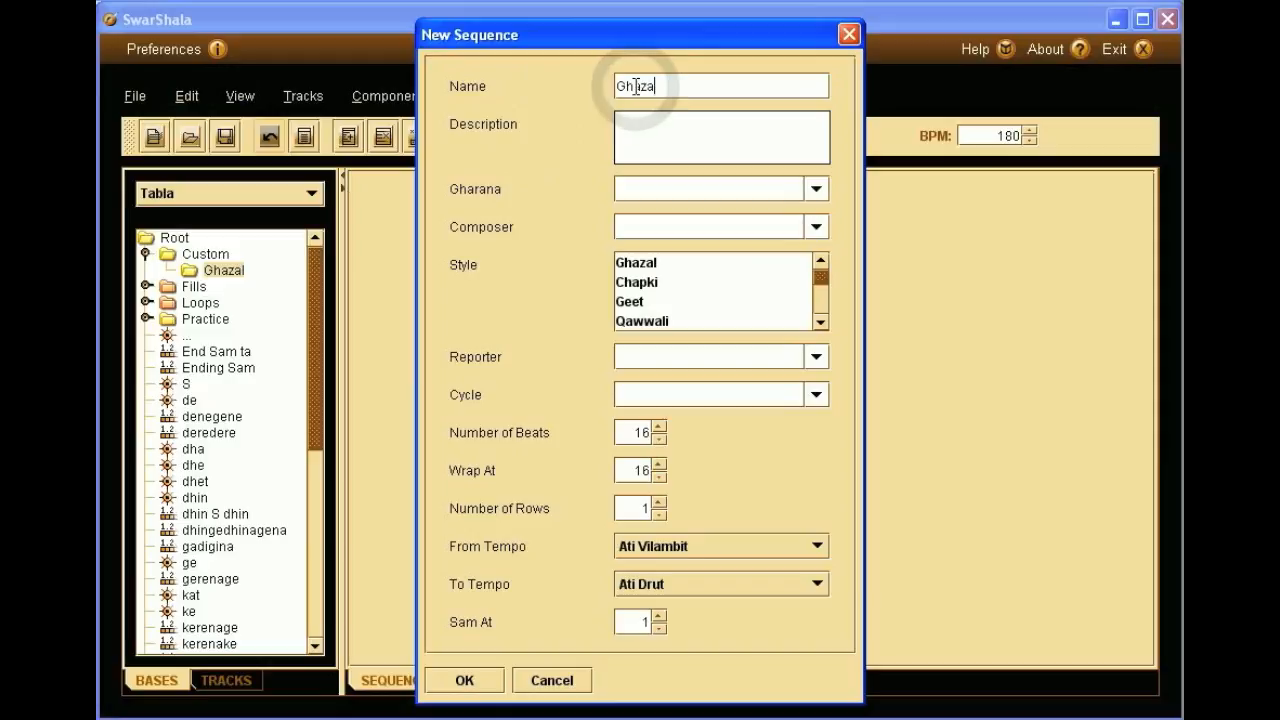
text(l @)
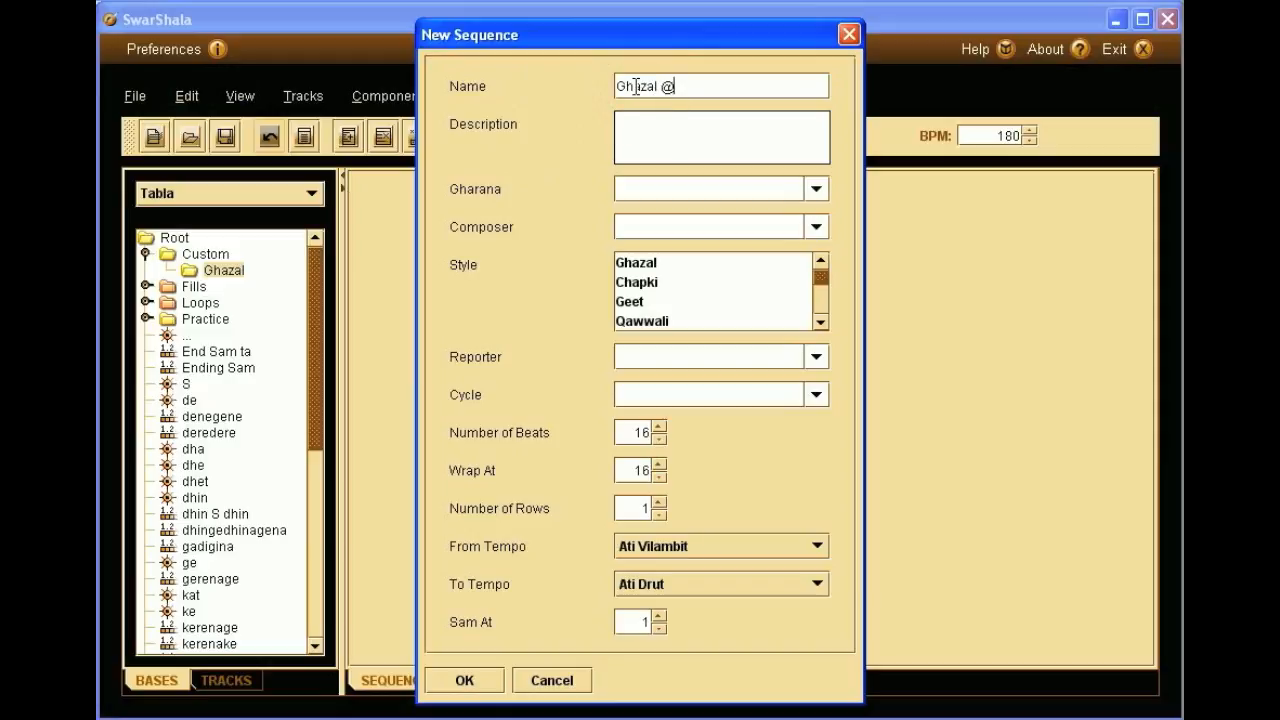
key(BackSpace)
text(#1)
click(642, 120)
text(Nice rhythm fo)
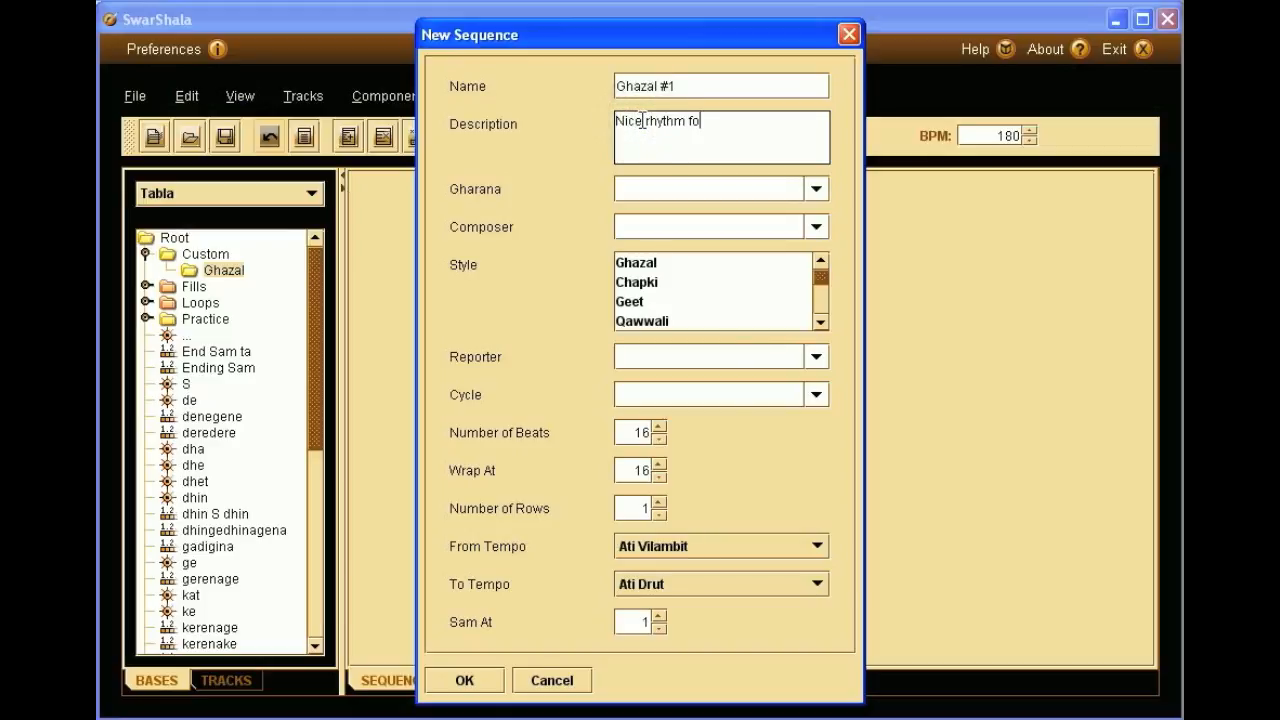
text(r ghazals)
click(689, 189)
click(814, 190)
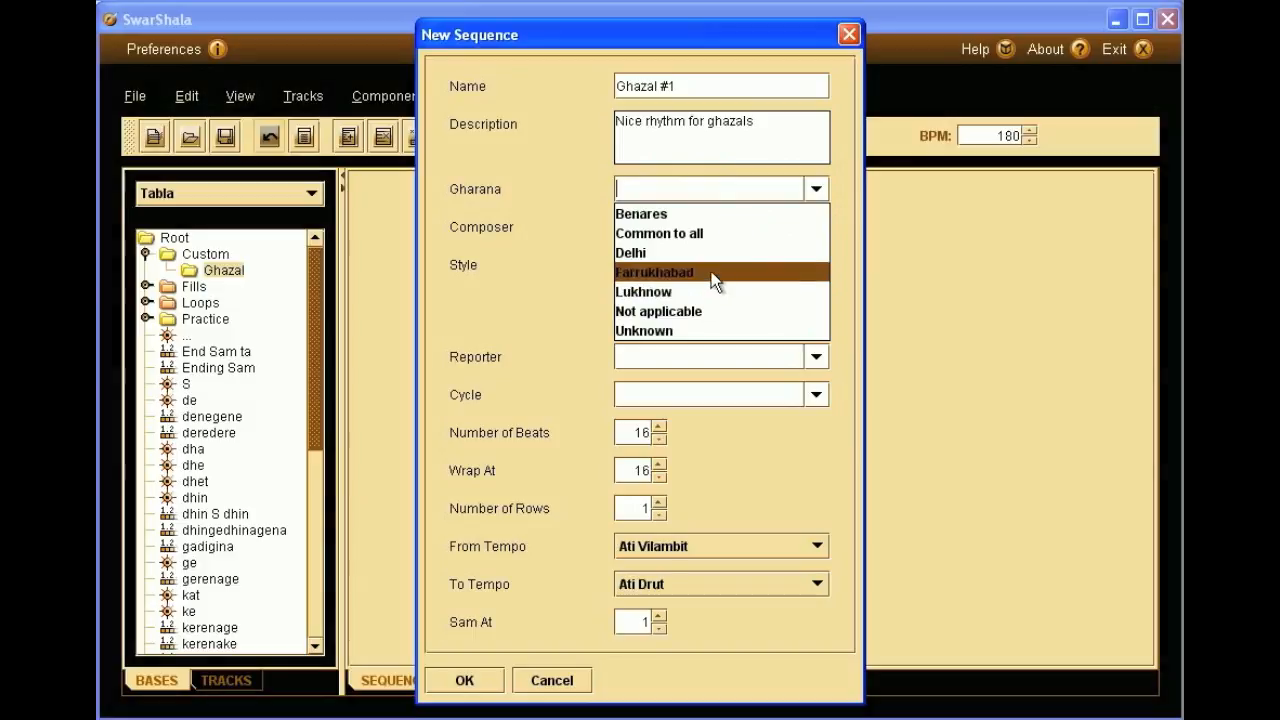
- Set gharana to Not applicable, composer to Unknown, and pick Ghazal and Bhajan styles
click(702, 311)
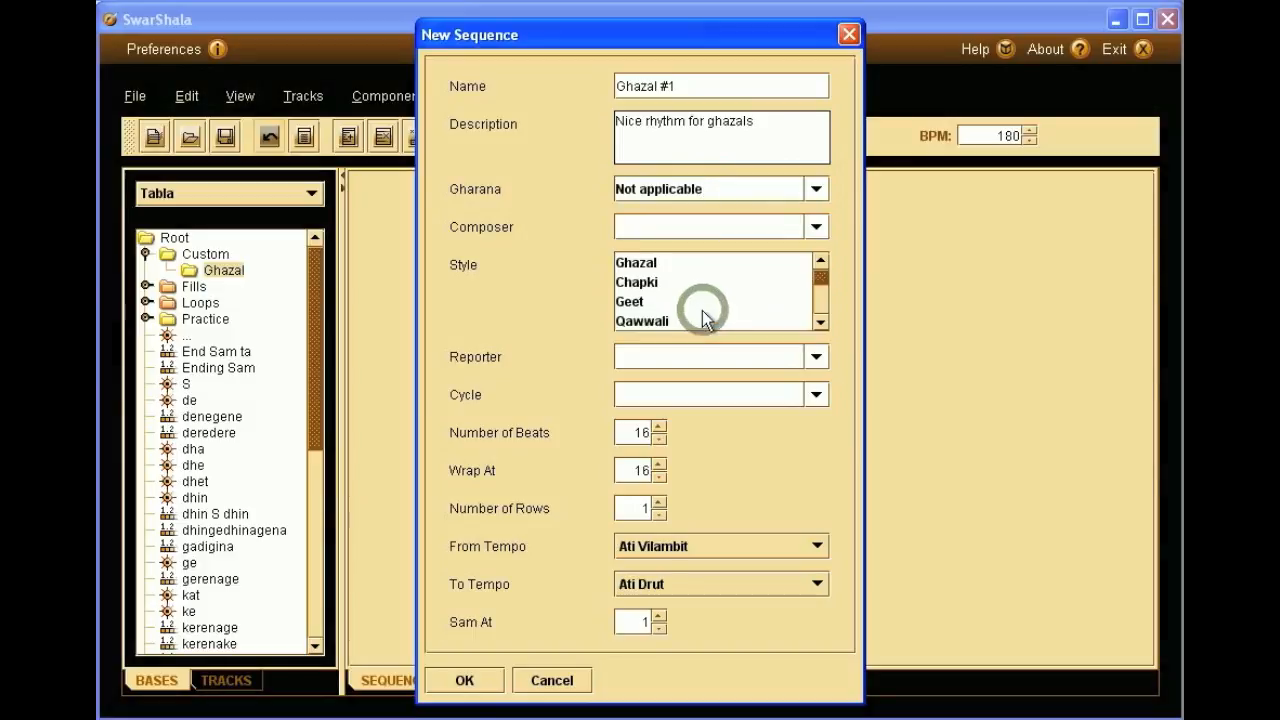
click(812, 228)
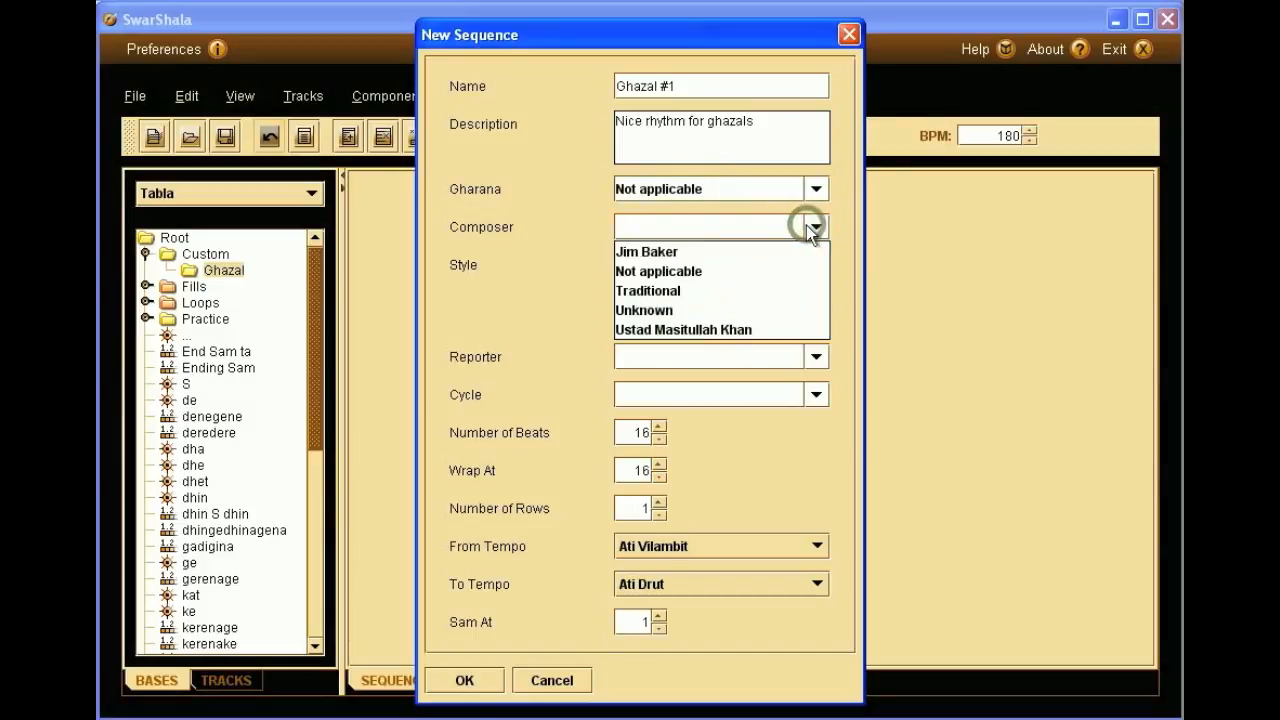
click(704, 309)
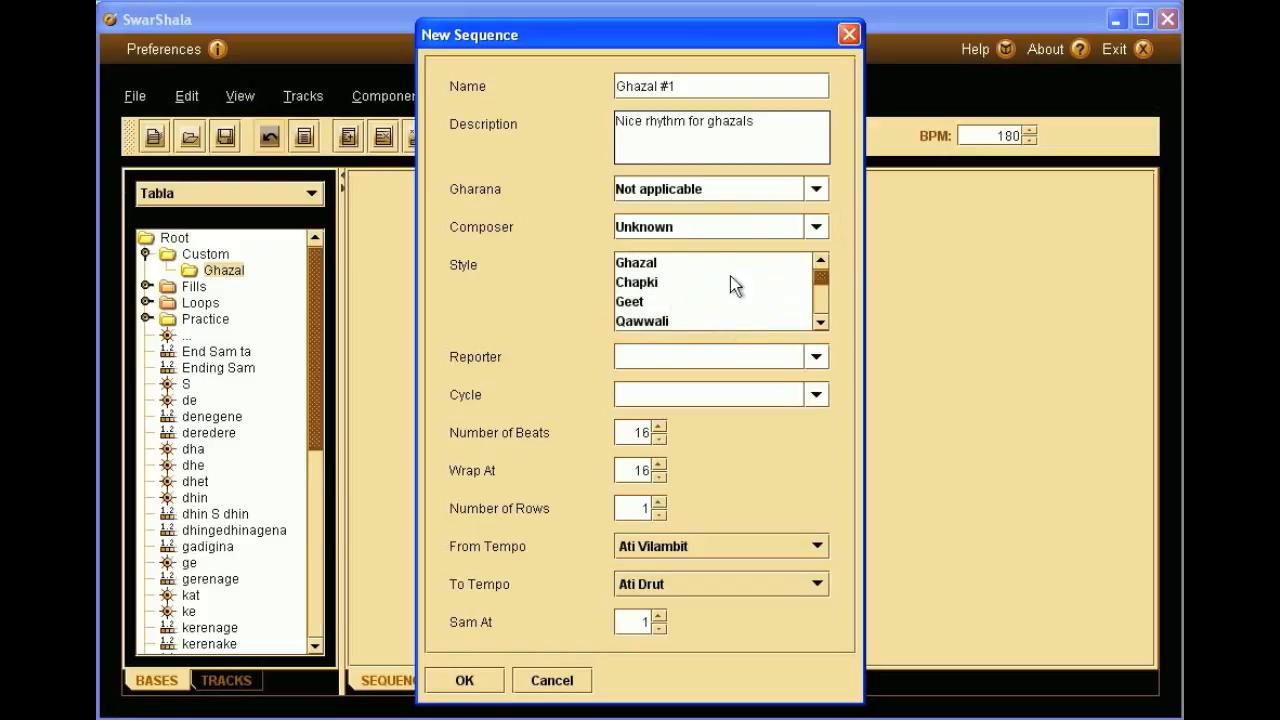
drag(817, 283, 732, 268)
click(685, 266)
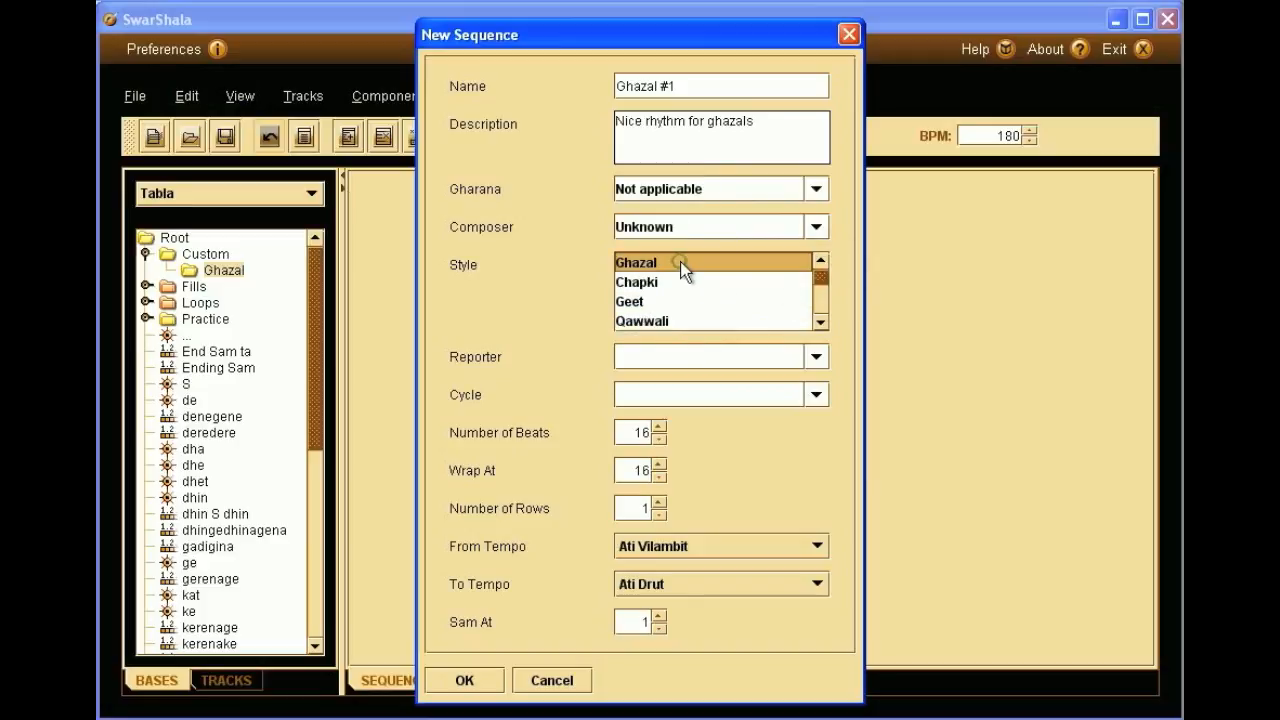
mouse_move(819, 275)
mouse_down()
mouse_move(812, 316)
mouse_move(819, 264)
mouse_move(818, 300)
mouse_up()
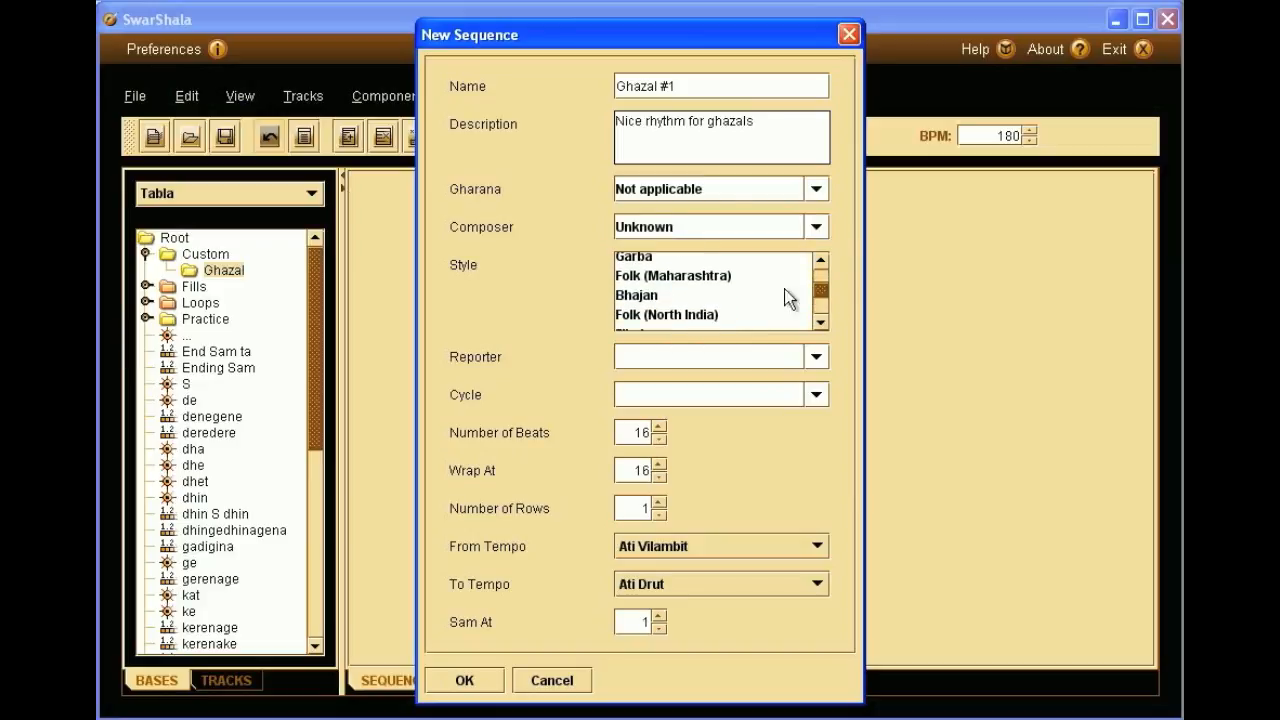
click(676, 292)
drag(817, 293, 821, 270)
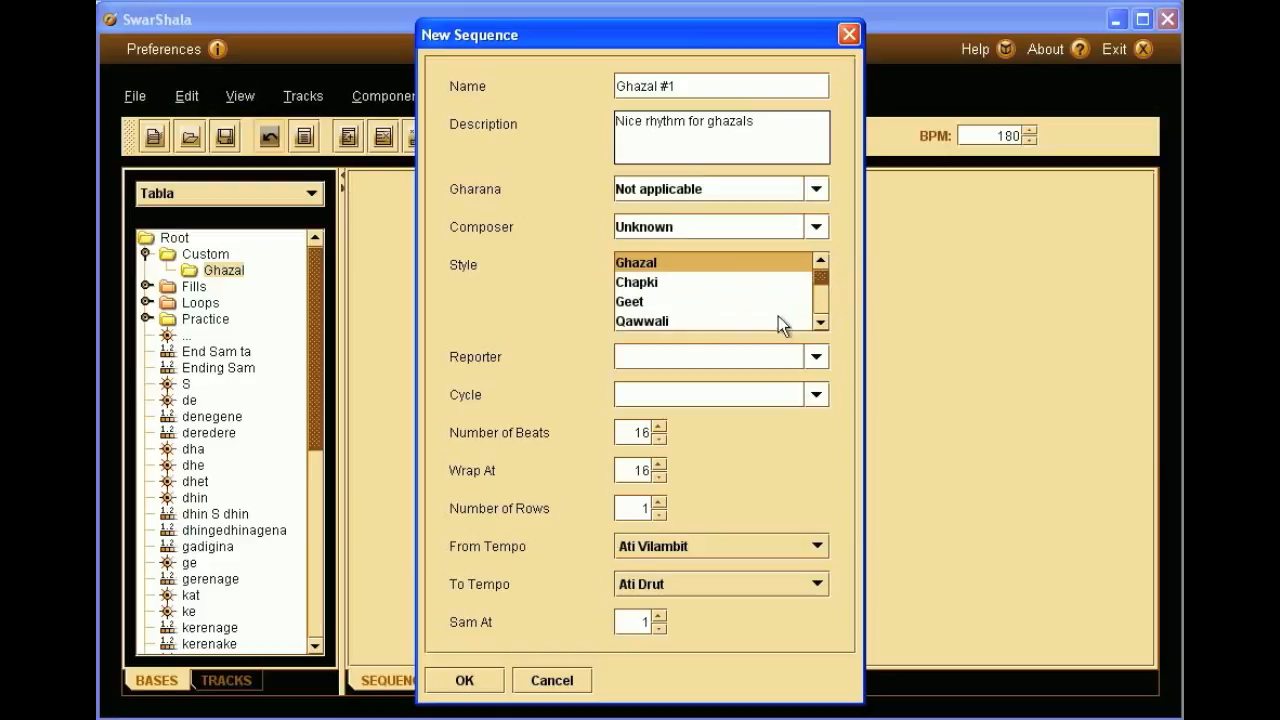
click(817, 358)
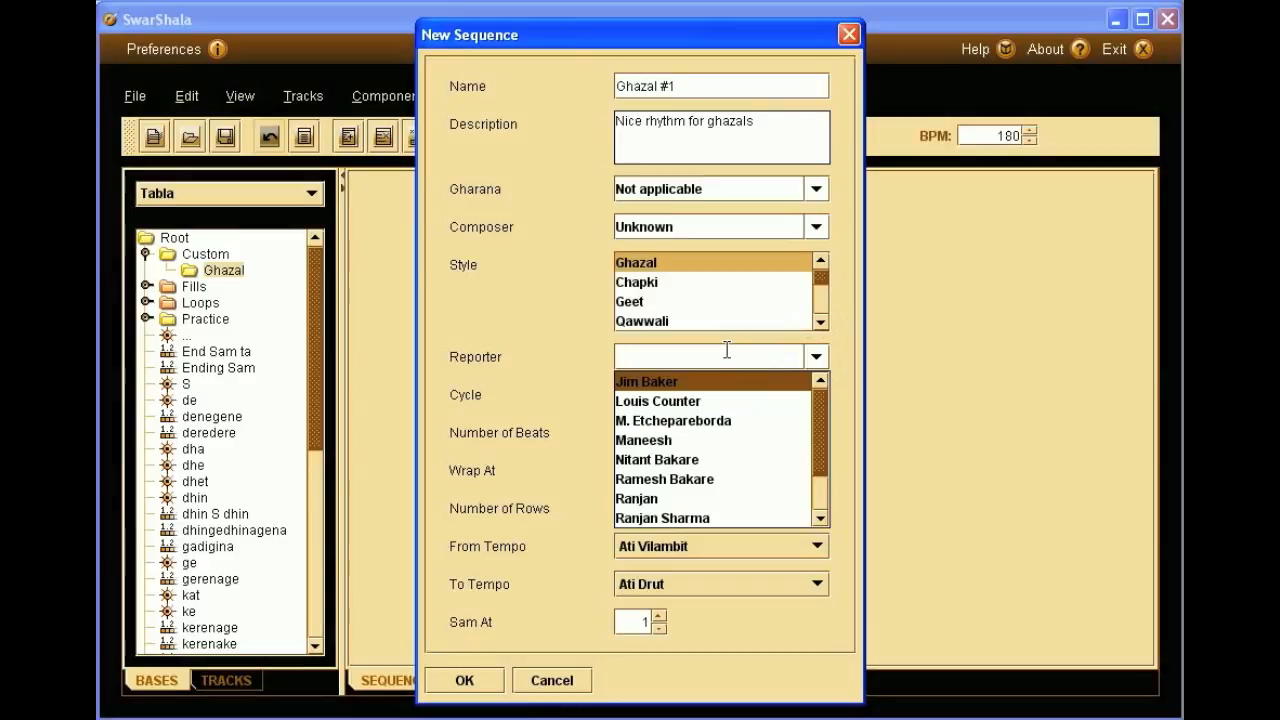
- Choose a reporter, cycle Ghazal, 8 beats wrapping at 4, and confirm the sequence
click(726, 421)
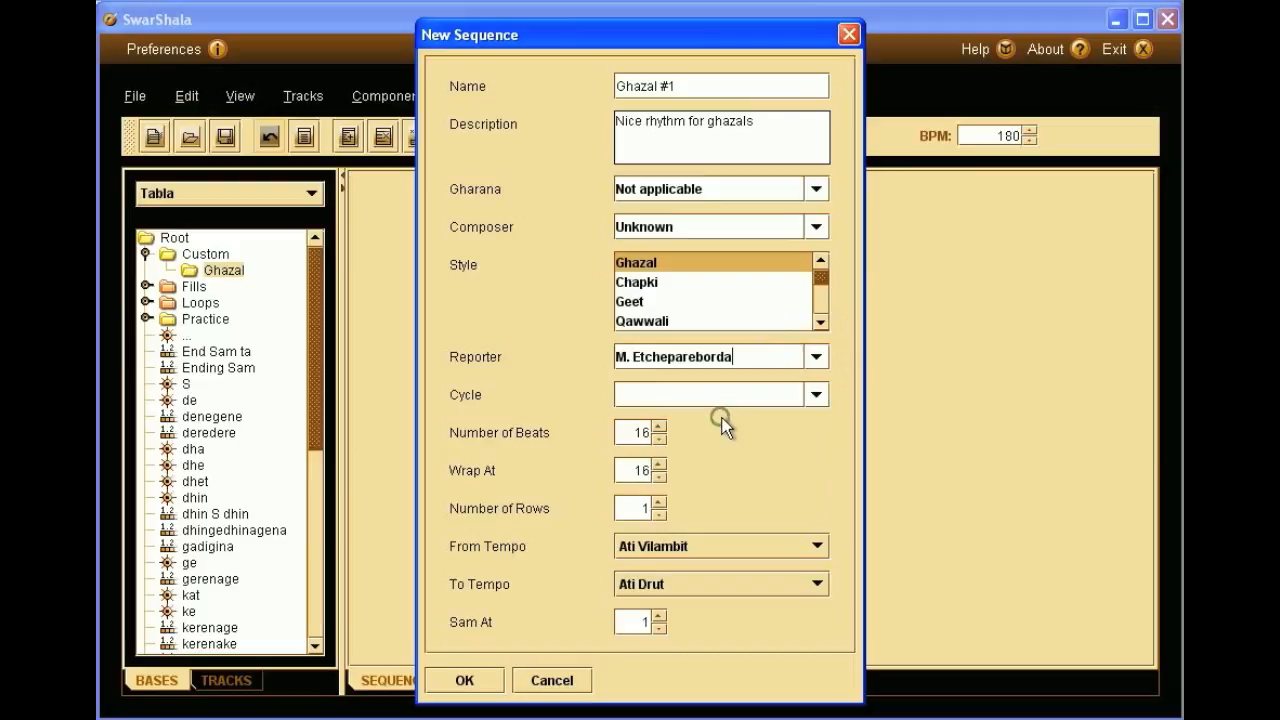
click(815, 395)
mouse_move(819, 433)
mouse_down()
mouse_move(817, 524)
mouse_move(818, 434)
mouse_up()
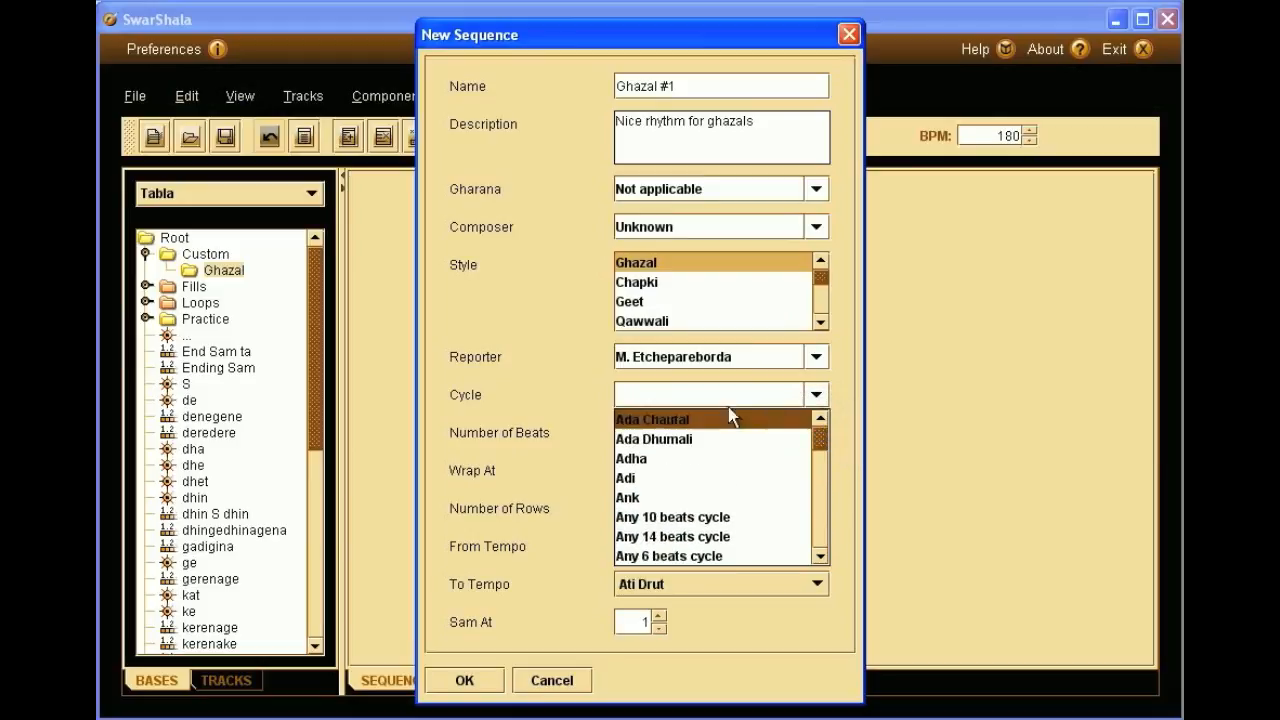
click(709, 396)
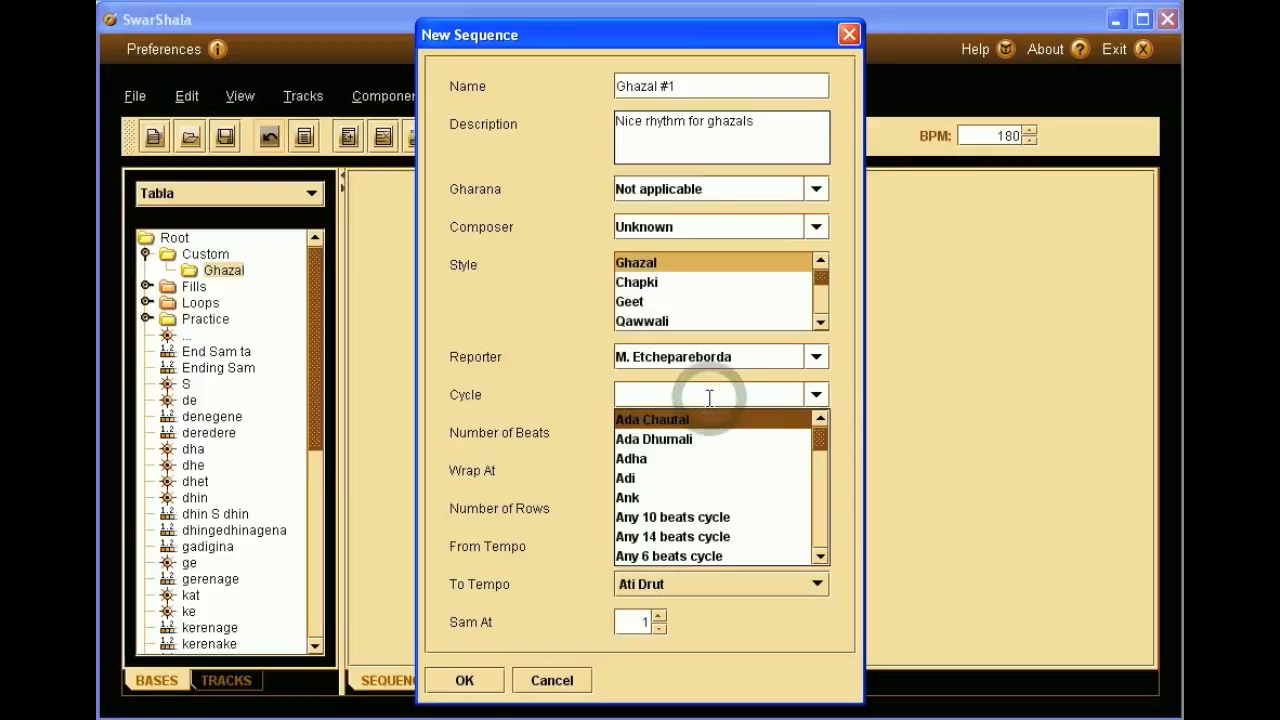
text(Ghazal)
click(714, 378)
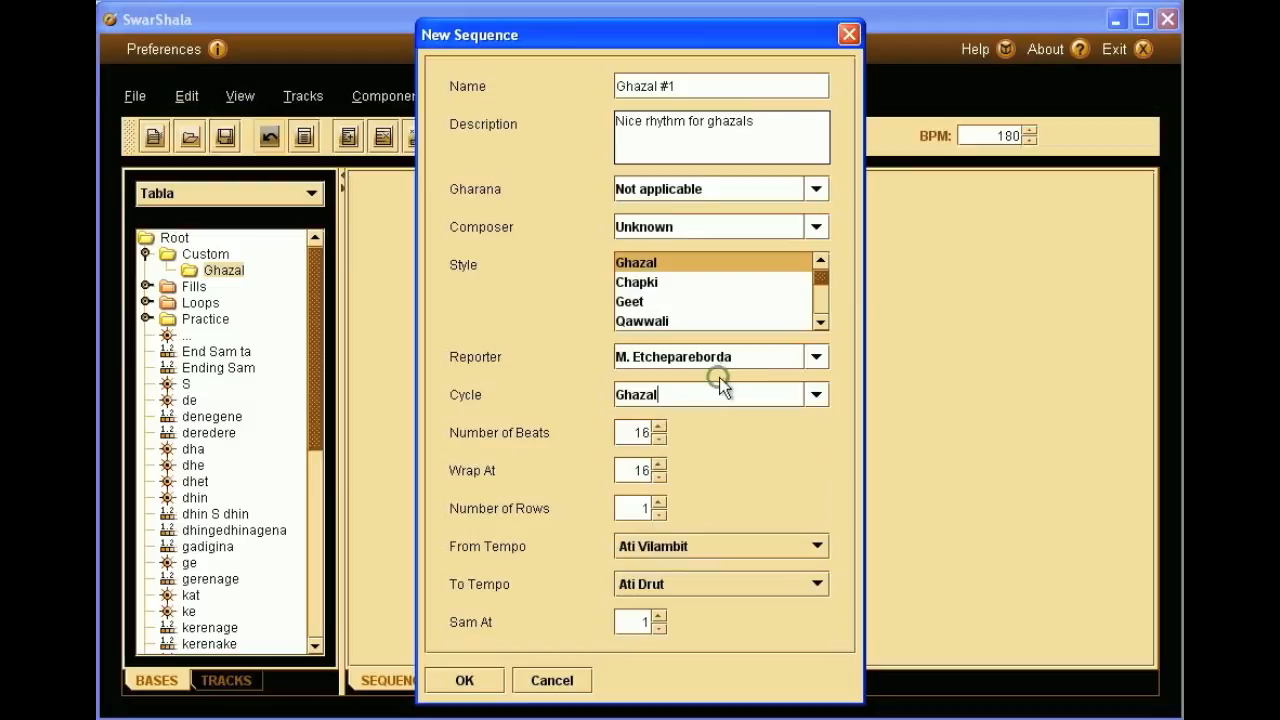
double_click(640, 432)
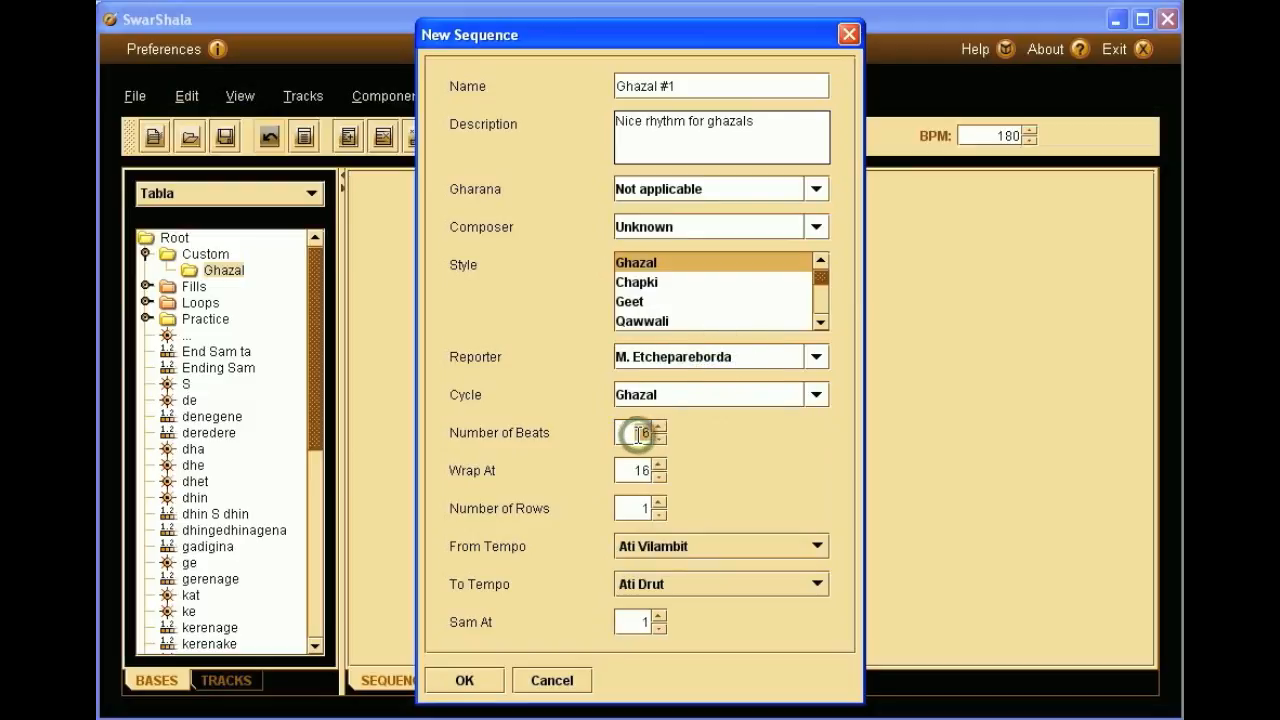
text(8)
double_click(643, 471)
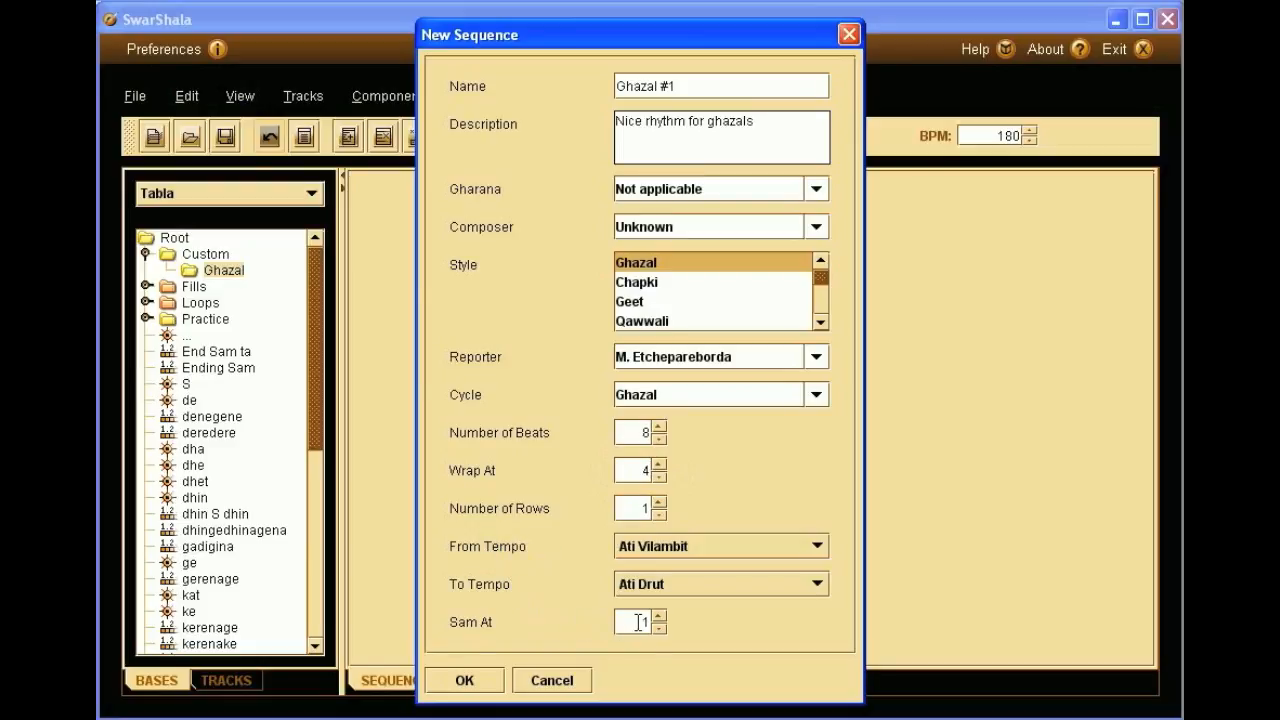
click(464, 680)
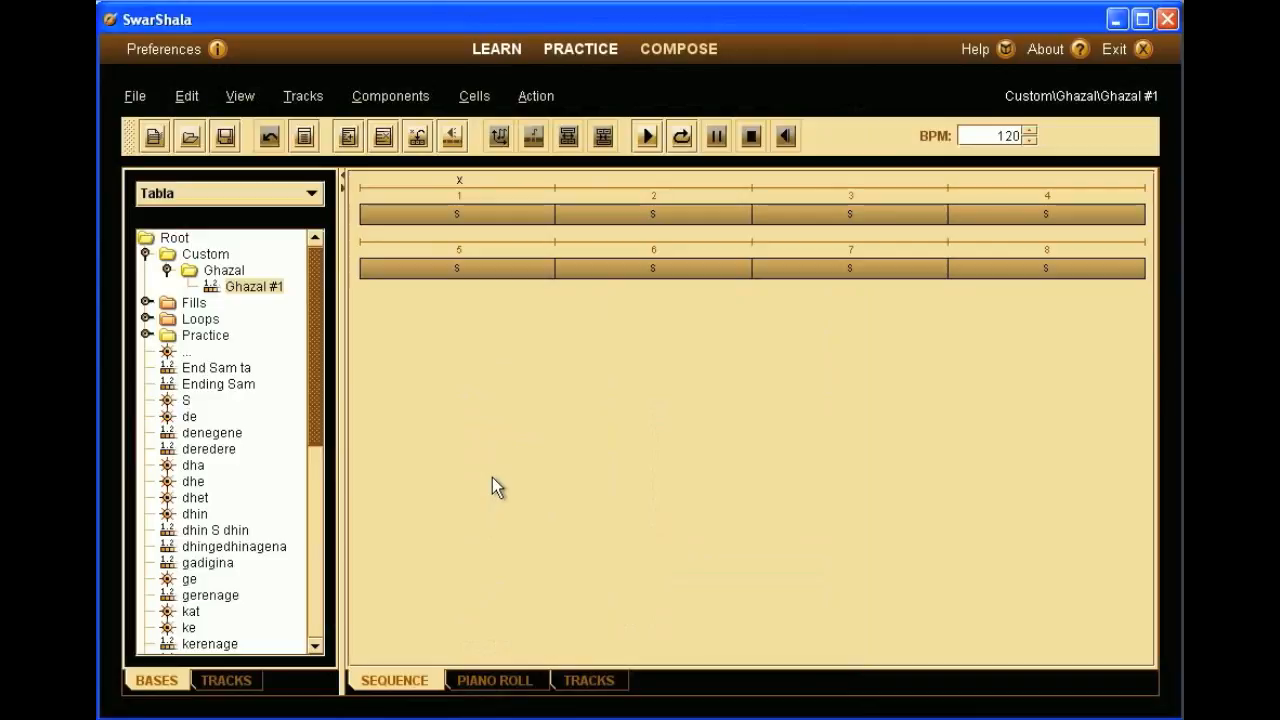
- Enter the first line's bols dhin, ta, ta, ti te in beats 1–4
double_click(479, 214)
text(dhin)
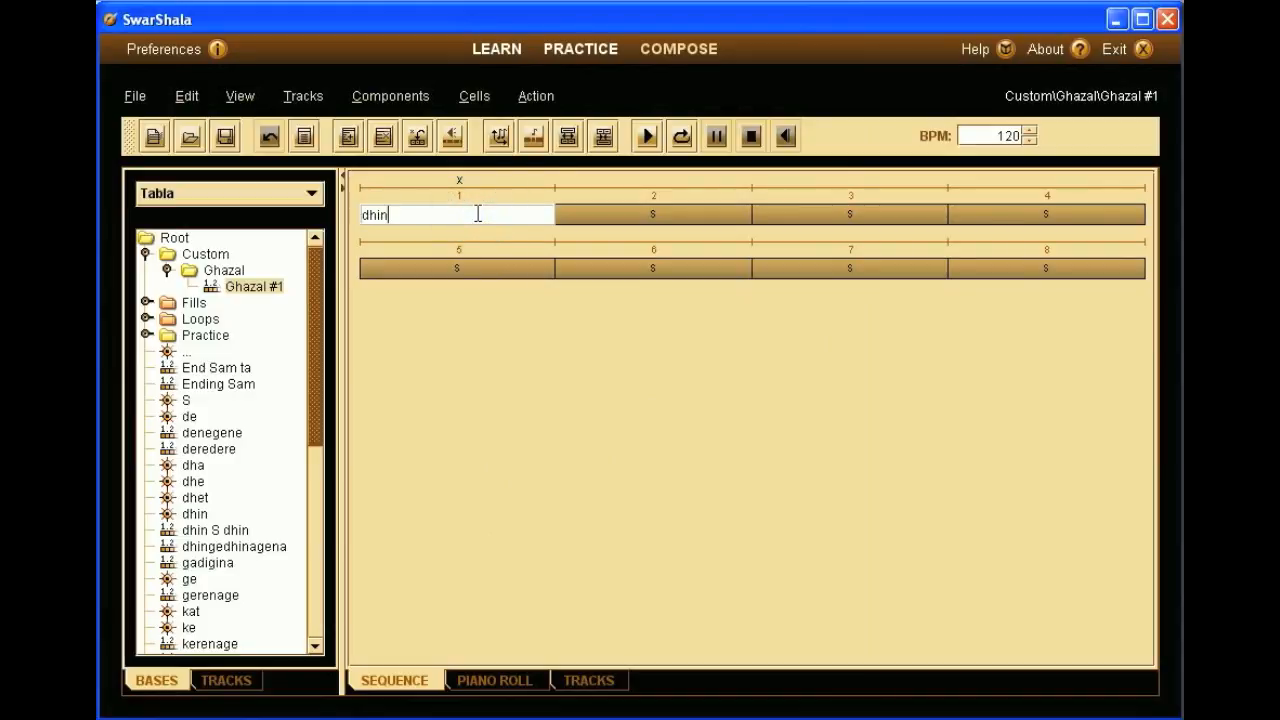
key(Tab)
key(BackSpace)
text(ta)
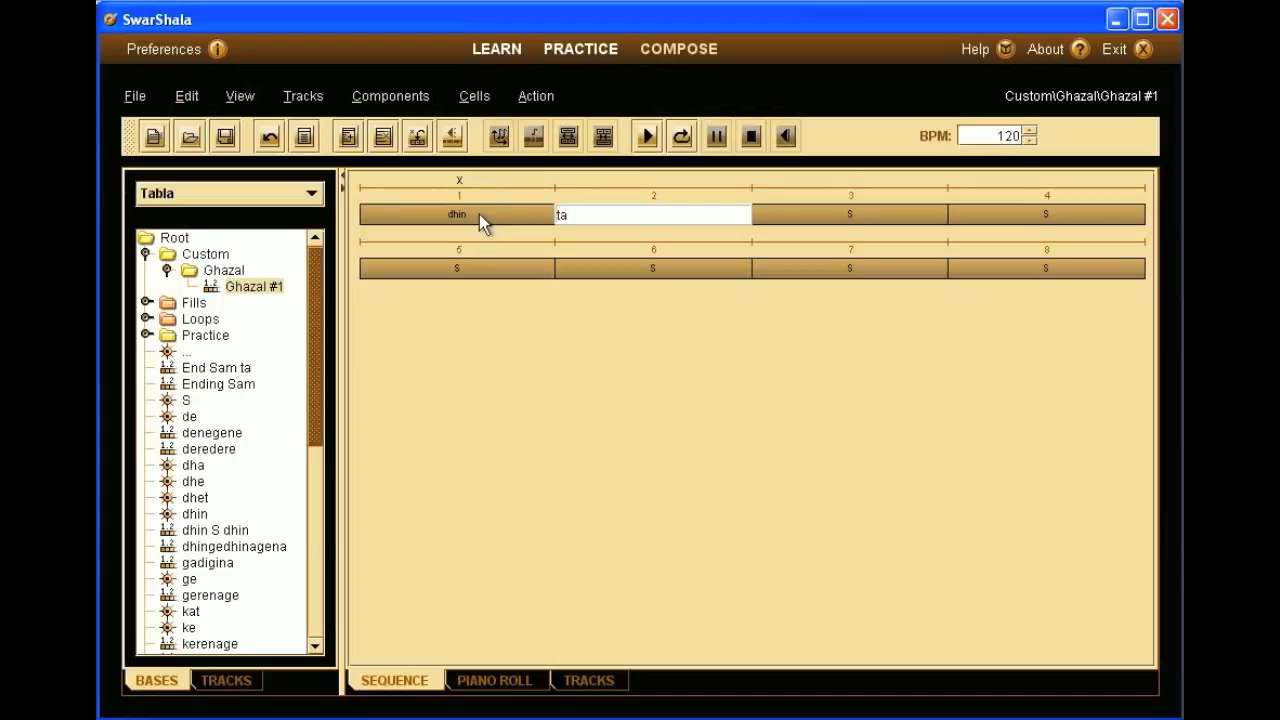
key(Tab)
key(BackSpace)
text(ta)
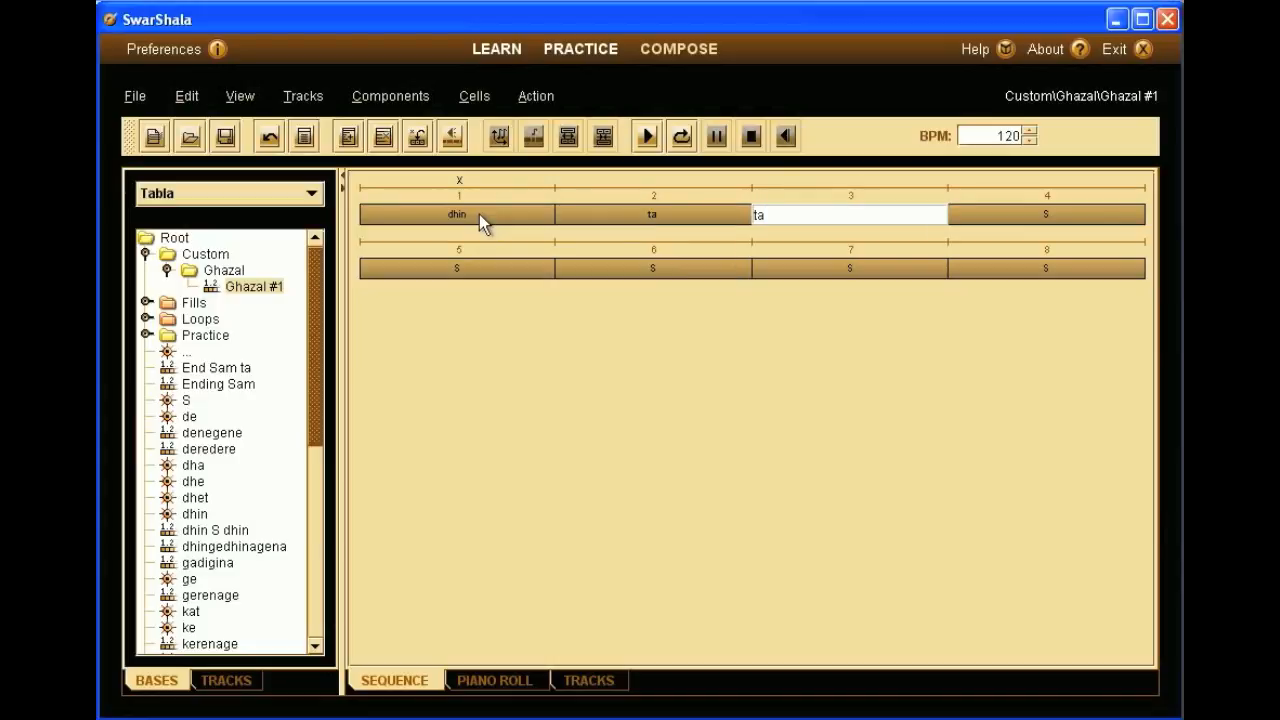
key(Tab)
key(BackSpace)
text(ti te)
key(Return)
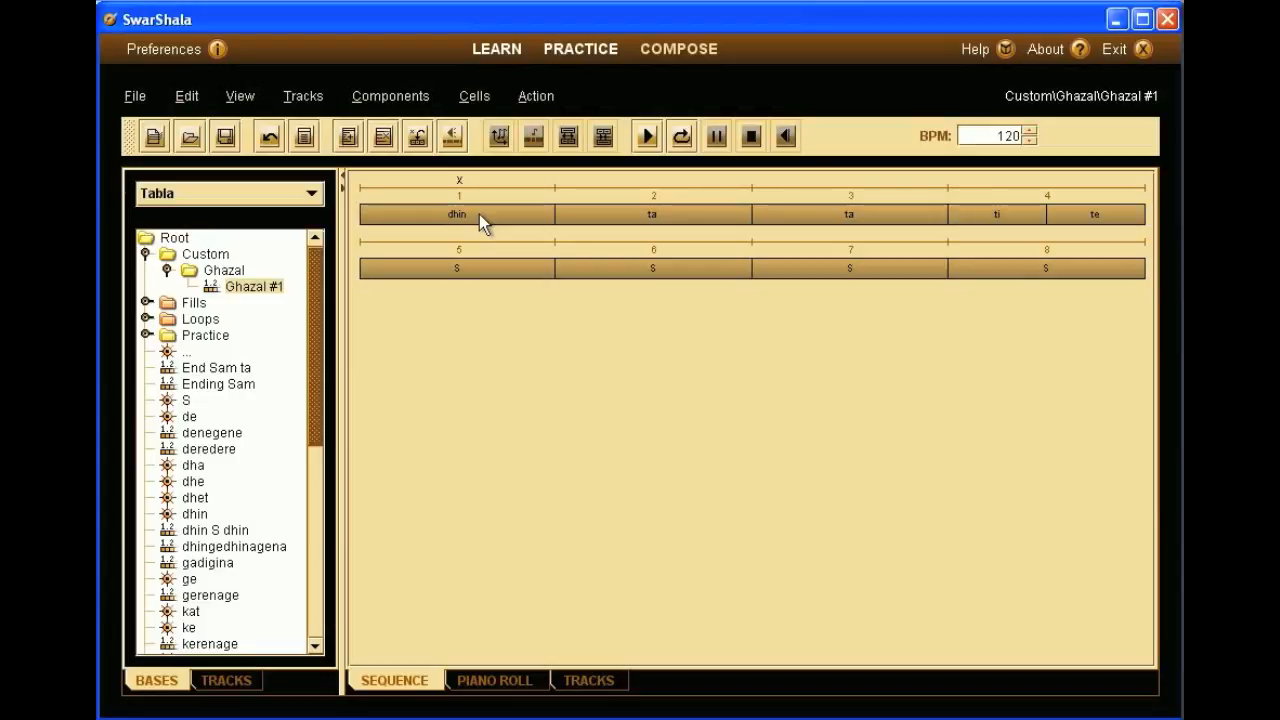
- Enter the second line's bols ta, ta, ta, dhin ne in beats 5–8
click(468, 268)
click(468, 268)
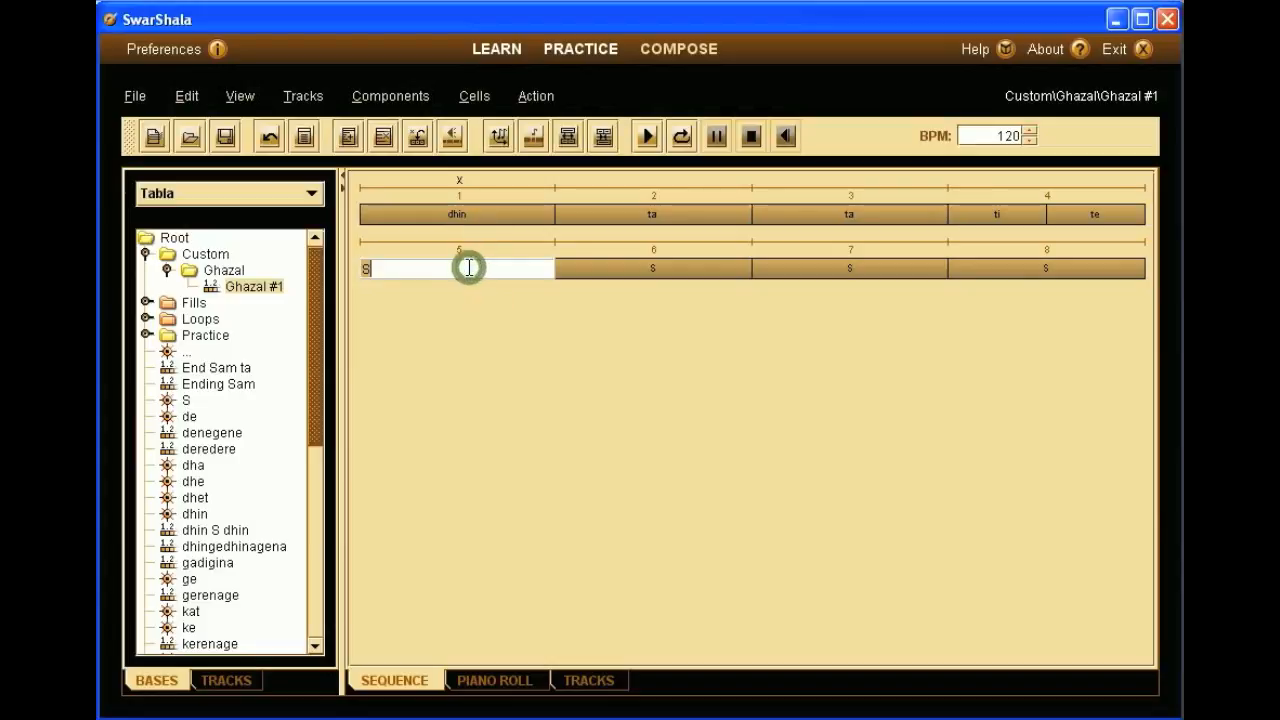
text(ta)
key(Tab)
text(ta)
key(Tab)
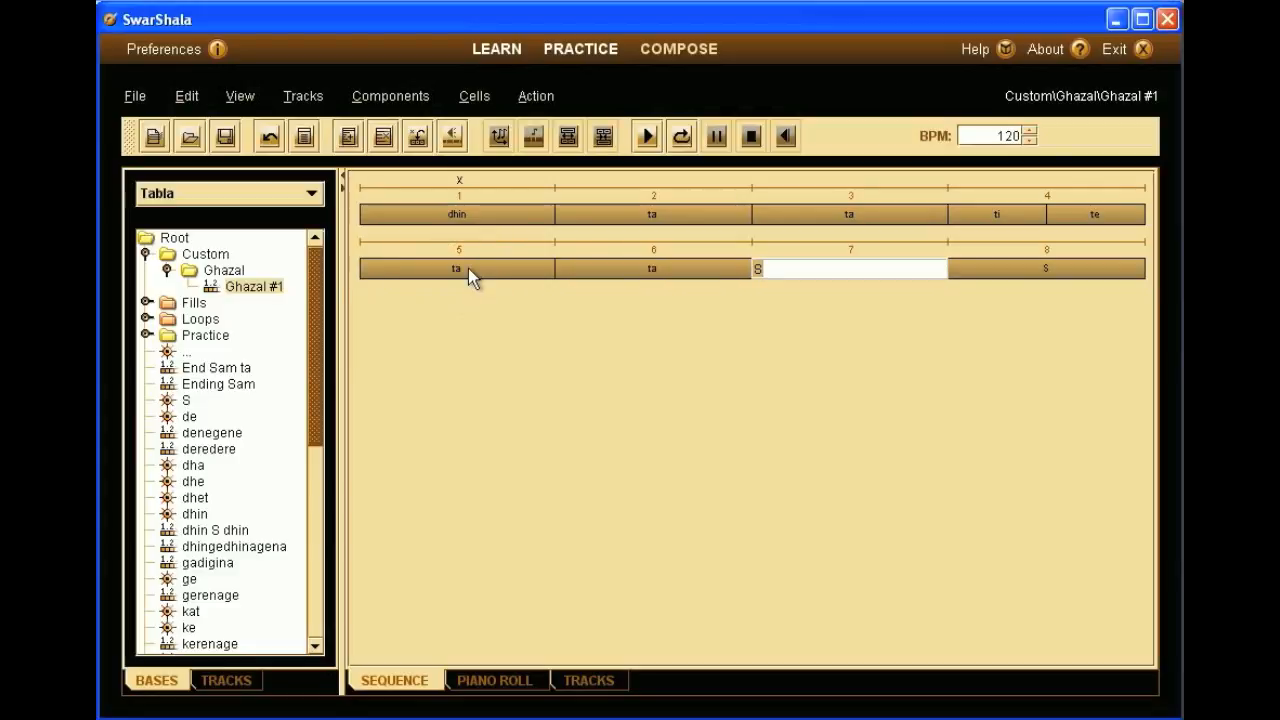
text(ta)
key(Tab)
text(dh)
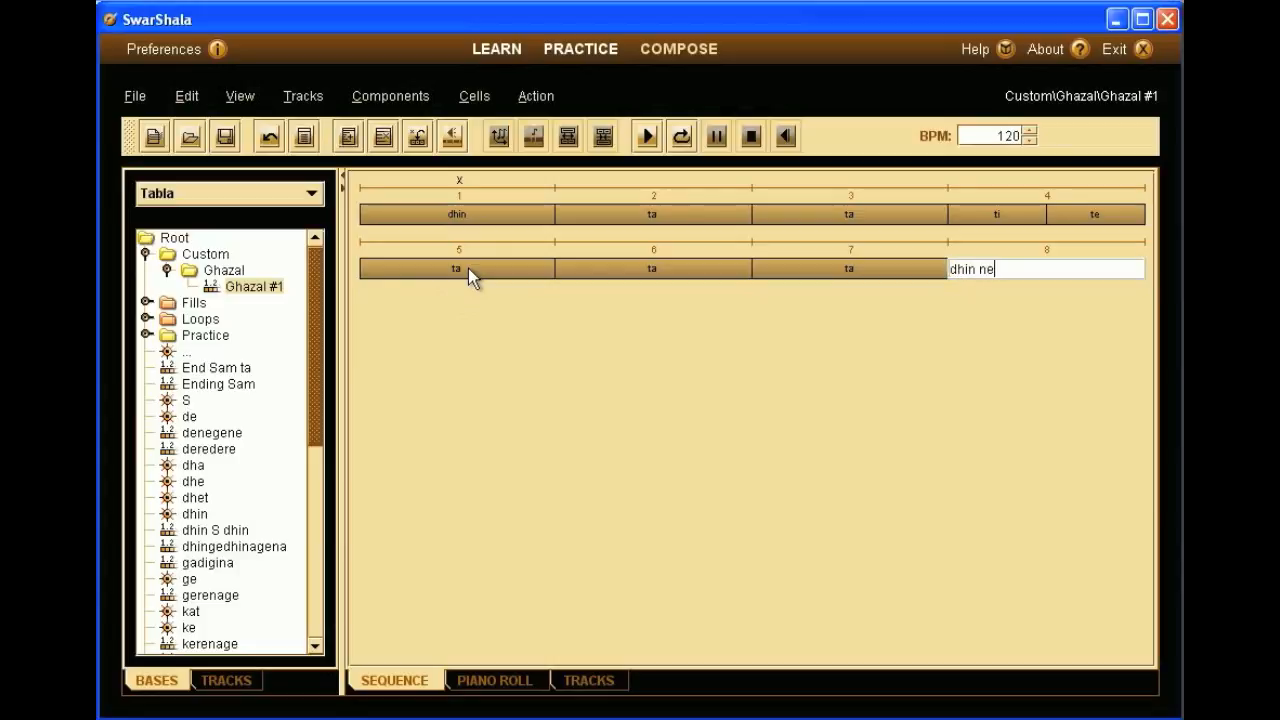
text(in ne)
key(Return)
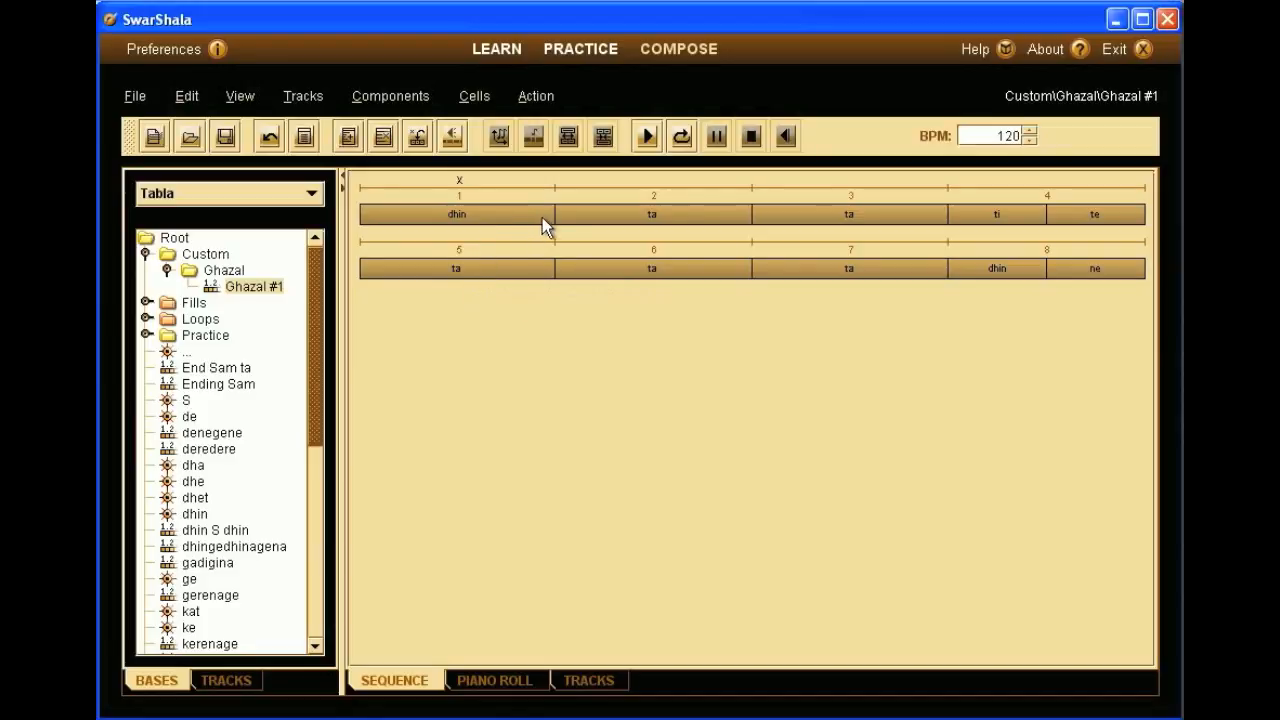
- Stretch each line's opening dhin and ta into the next beat, then play the loop
drag(555, 213, 687, 215)
drag(555, 268, 687, 268)
click(674, 136)
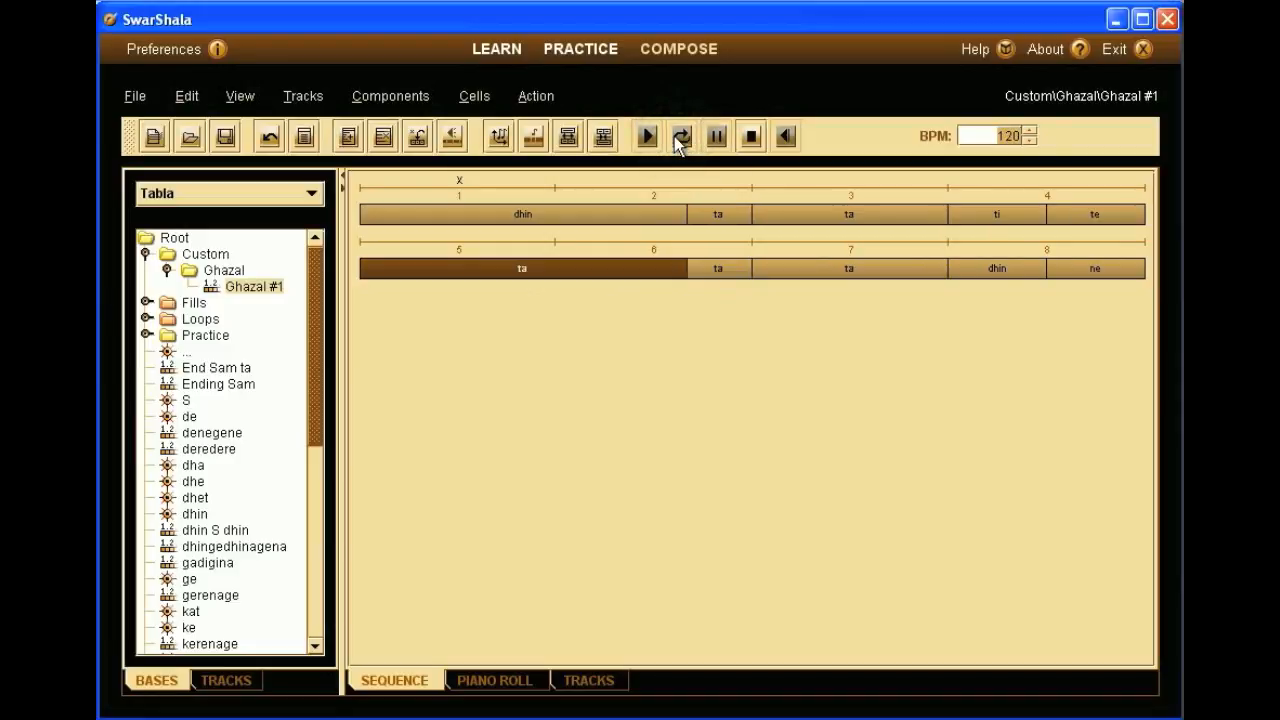
click(750, 135)
- Raise the tempo to 180 BPM and replay the loop
double_click(1002, 135)
text(180)
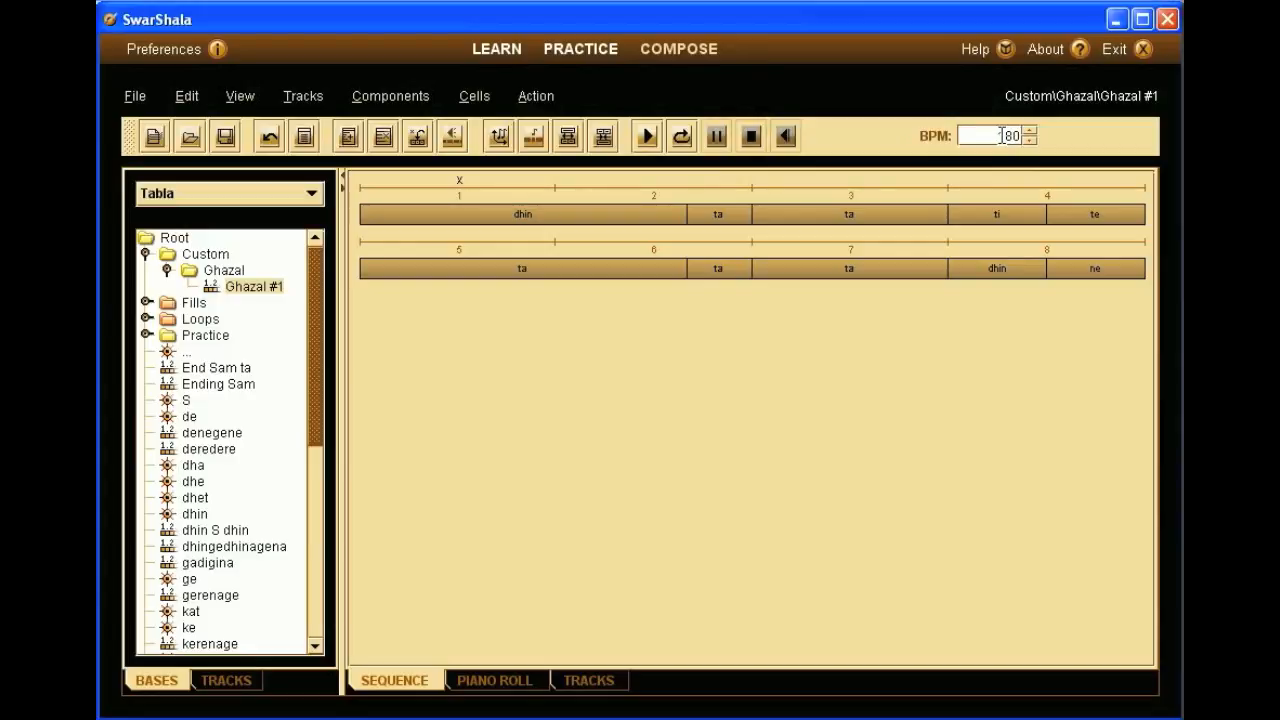
click(683, 140)
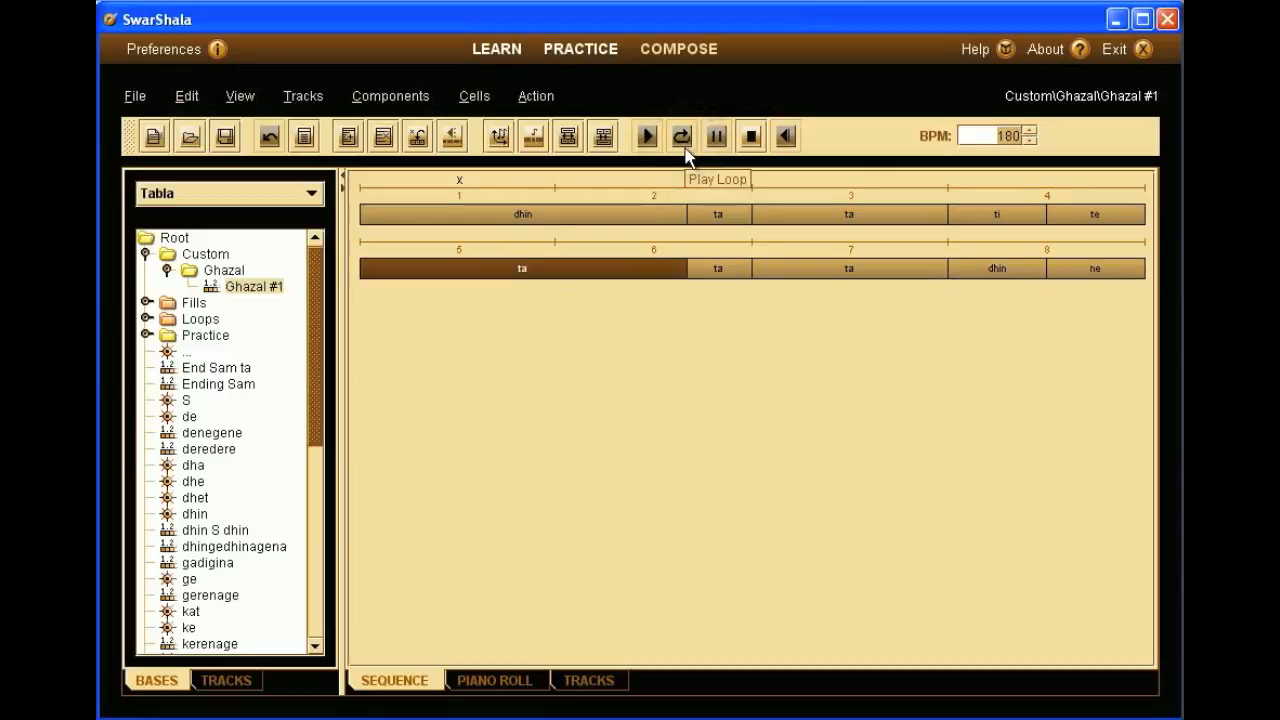
click(751, 142)
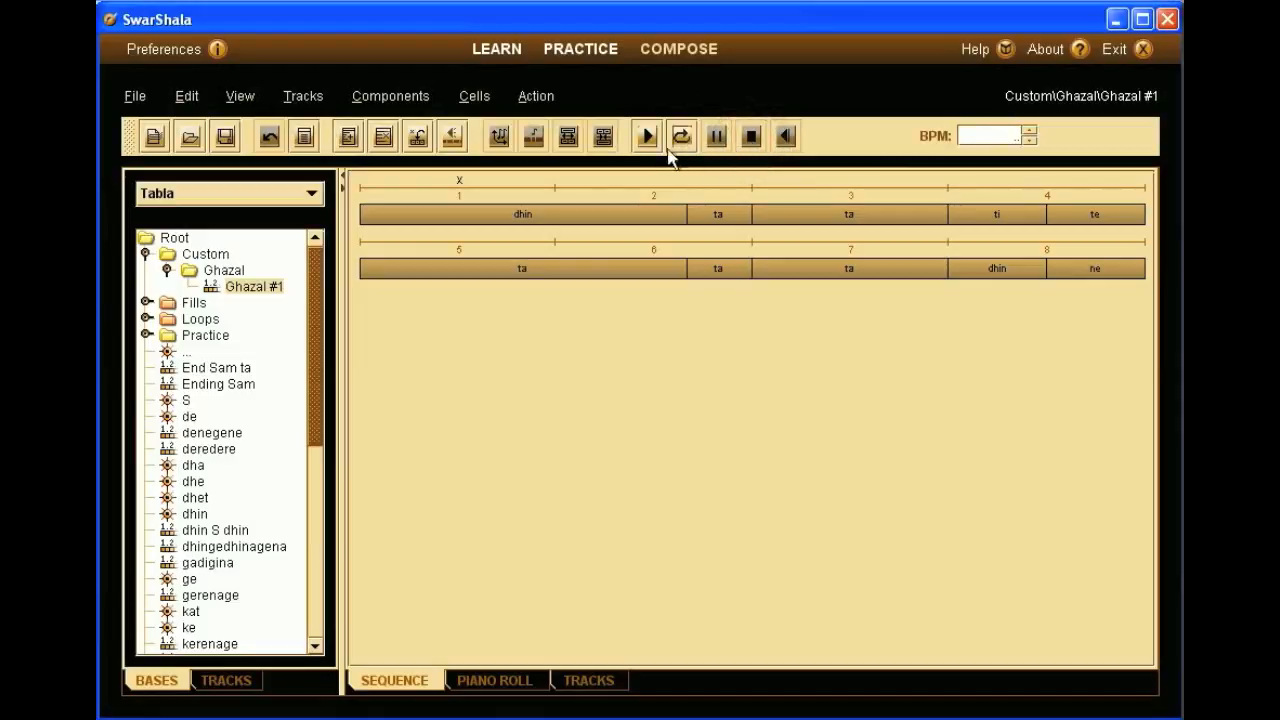
mouse_move(488, 222)
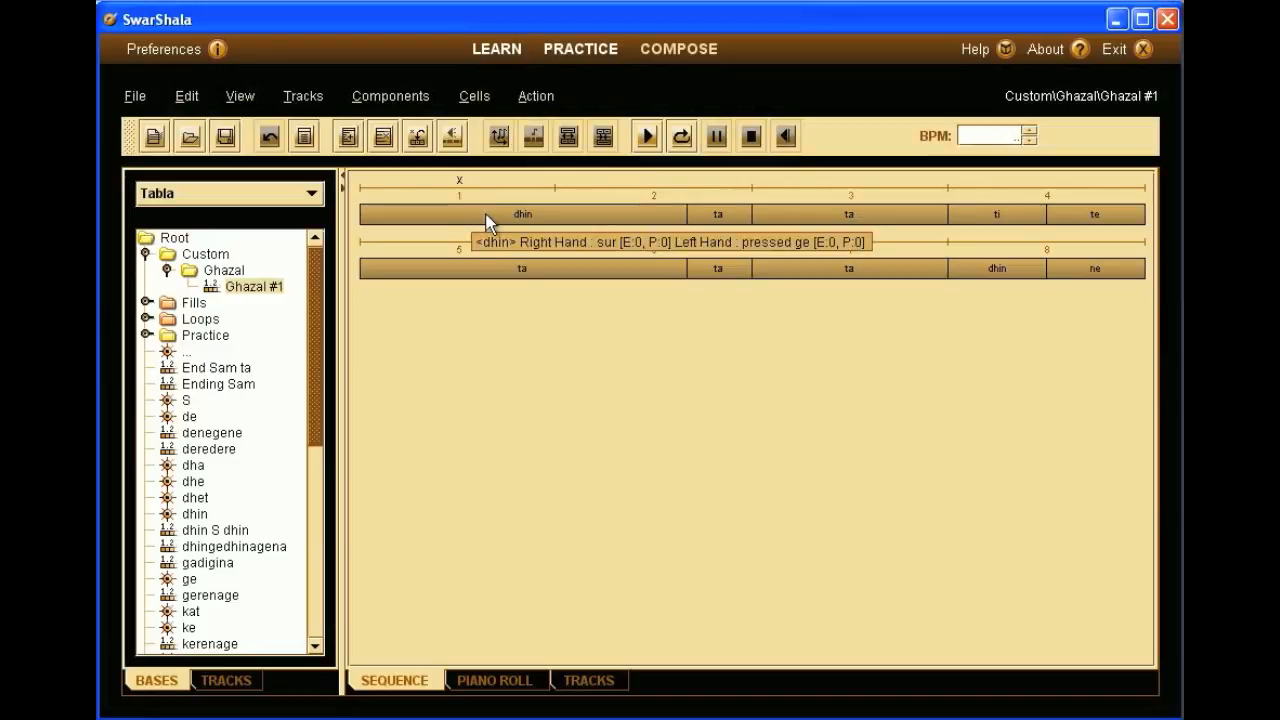
- Replace dhin's left-hand pressed ge with open ge at emphasis -4, auditioning the result
right_click(488, 222)
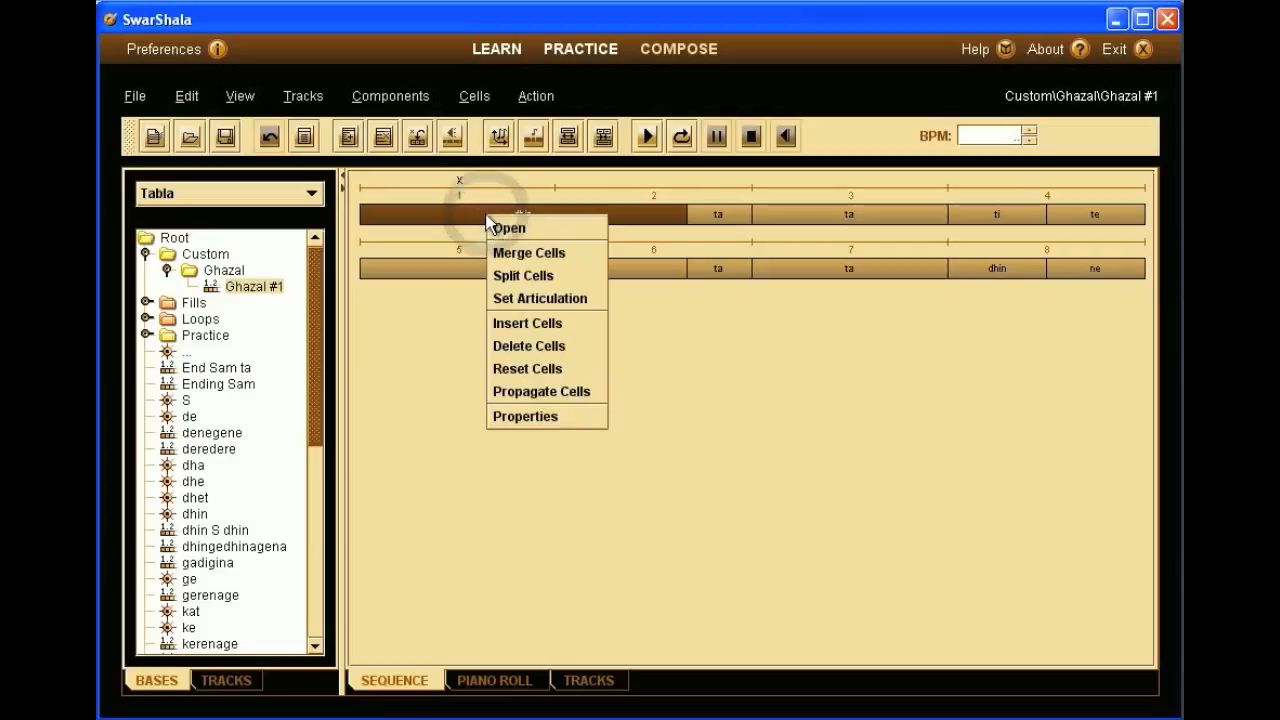
click(505, 416)
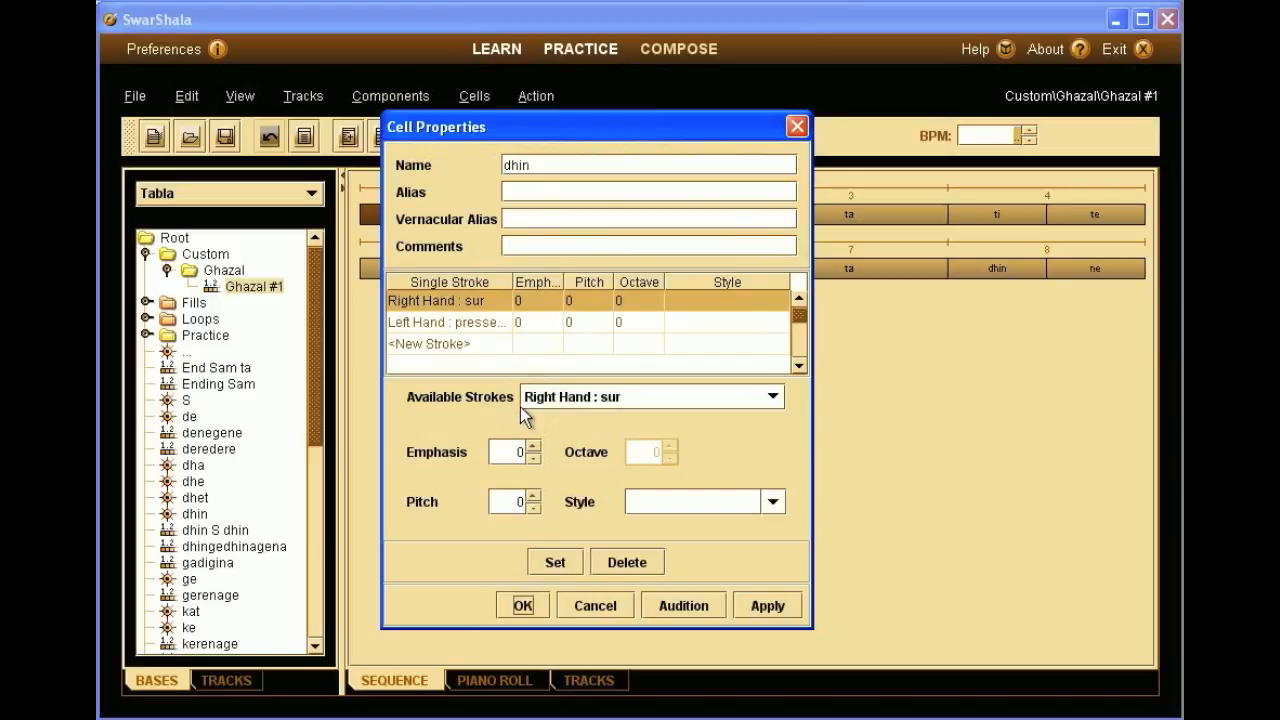
click(500, 322)
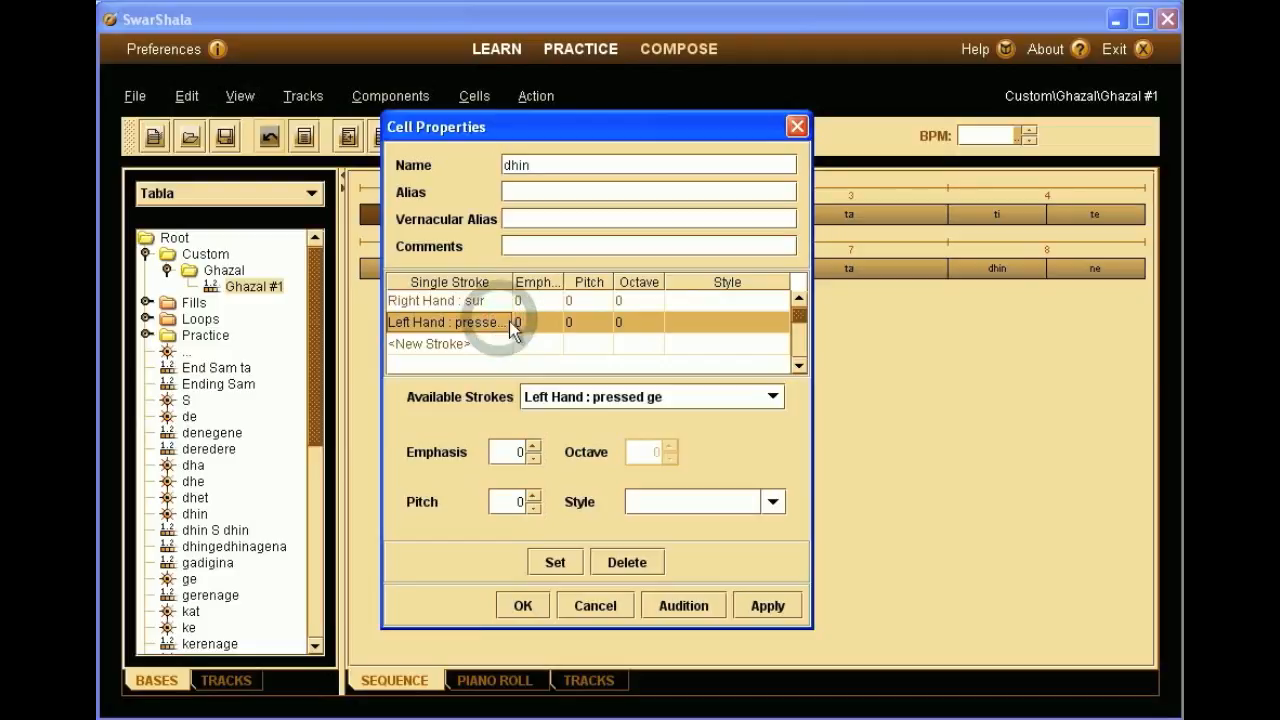
click(683, 398)
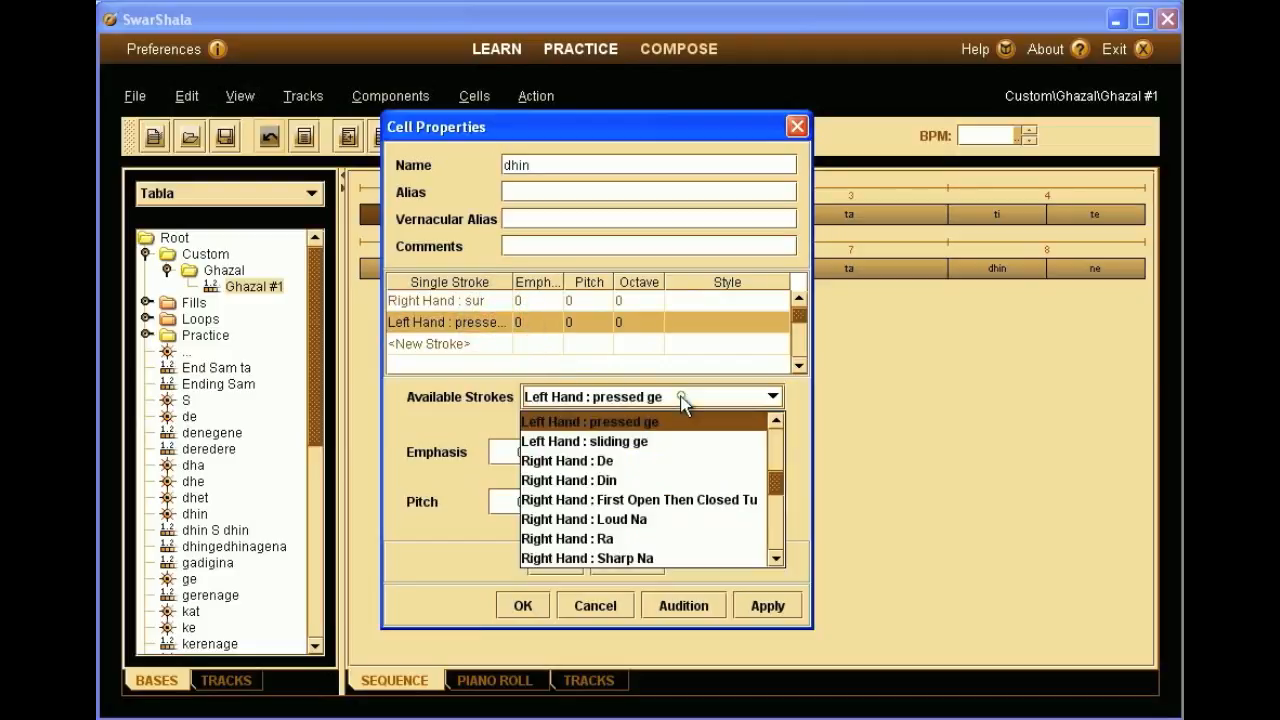
drag(778, 479, 778, 460)
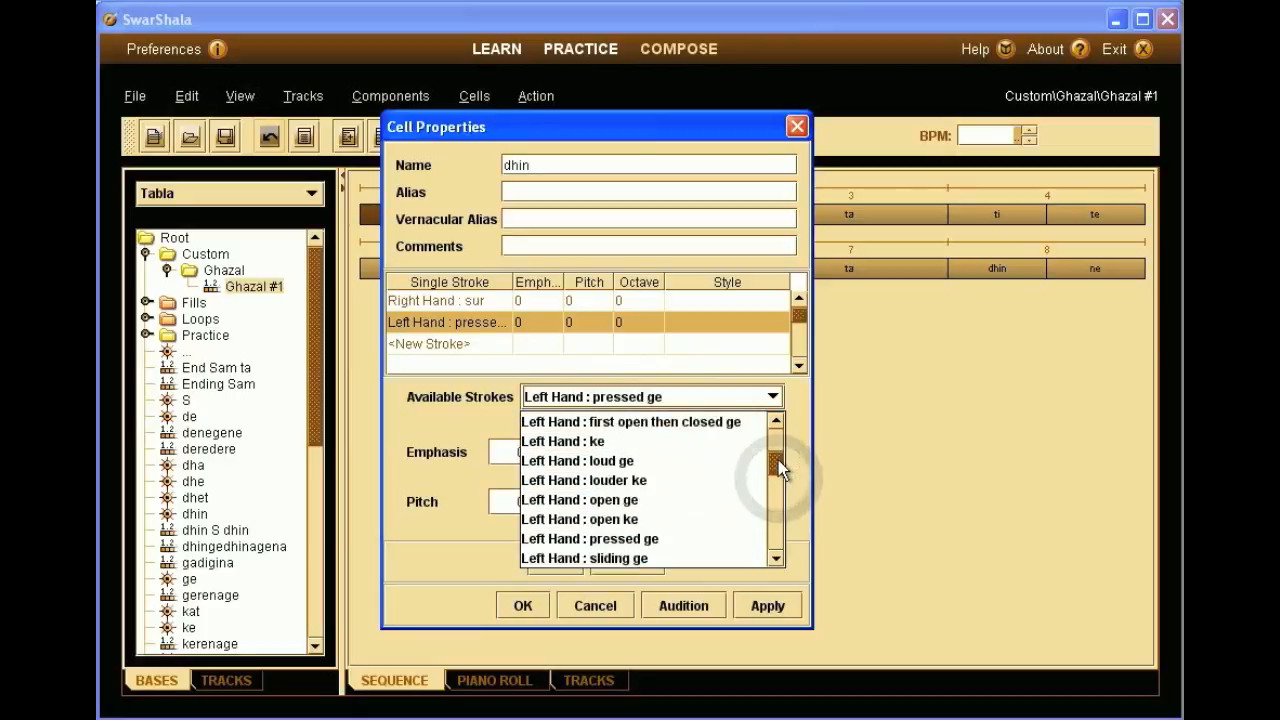
click(712, 500)
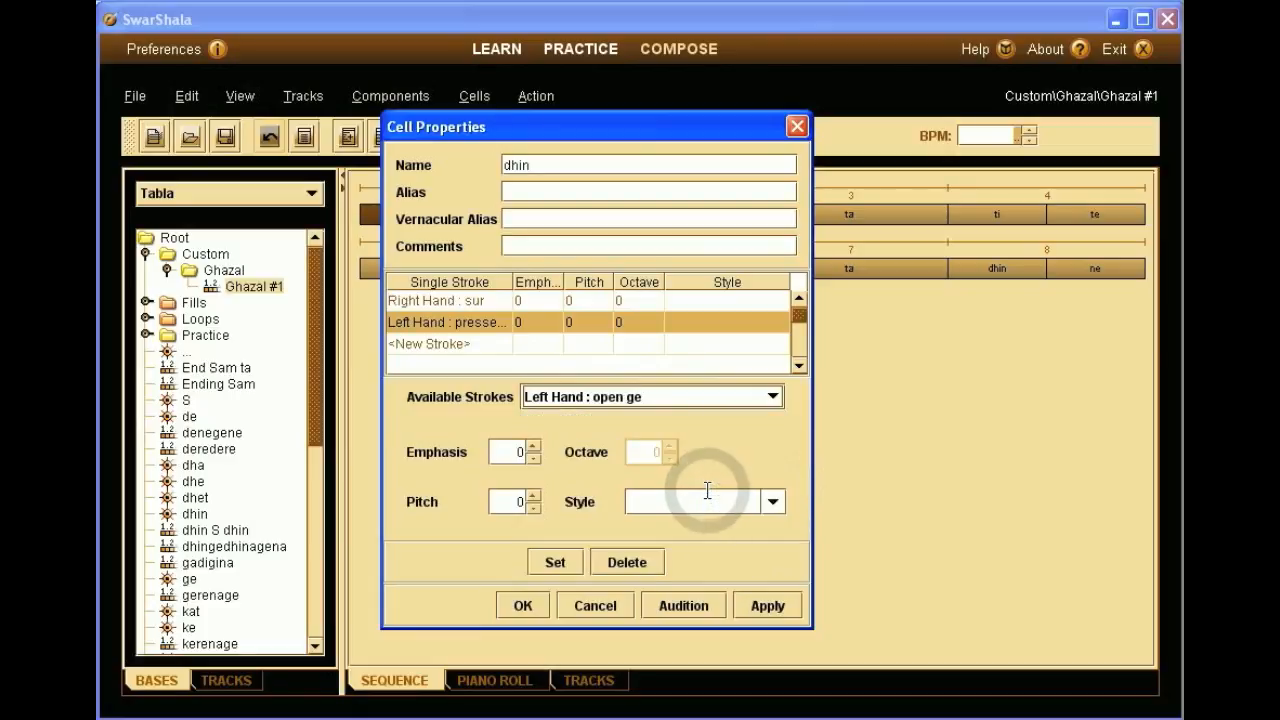
click(555, 561)
click(684, 607)
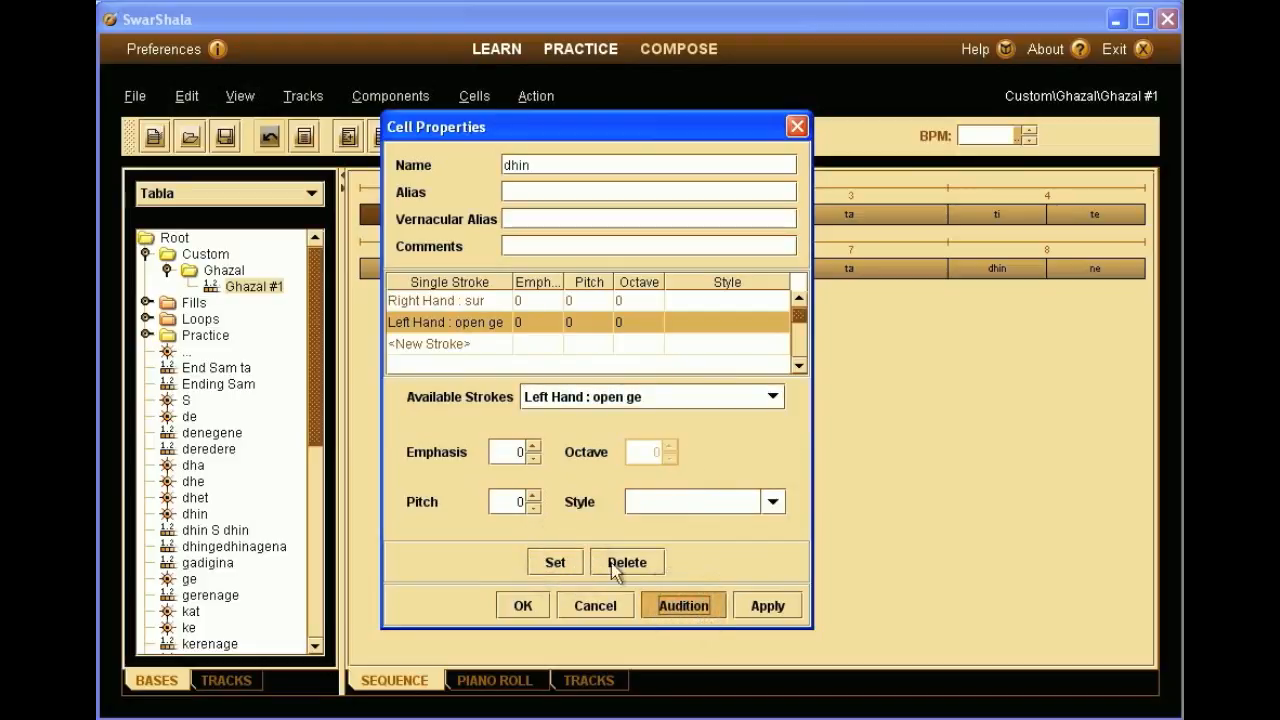
click(535, 458)
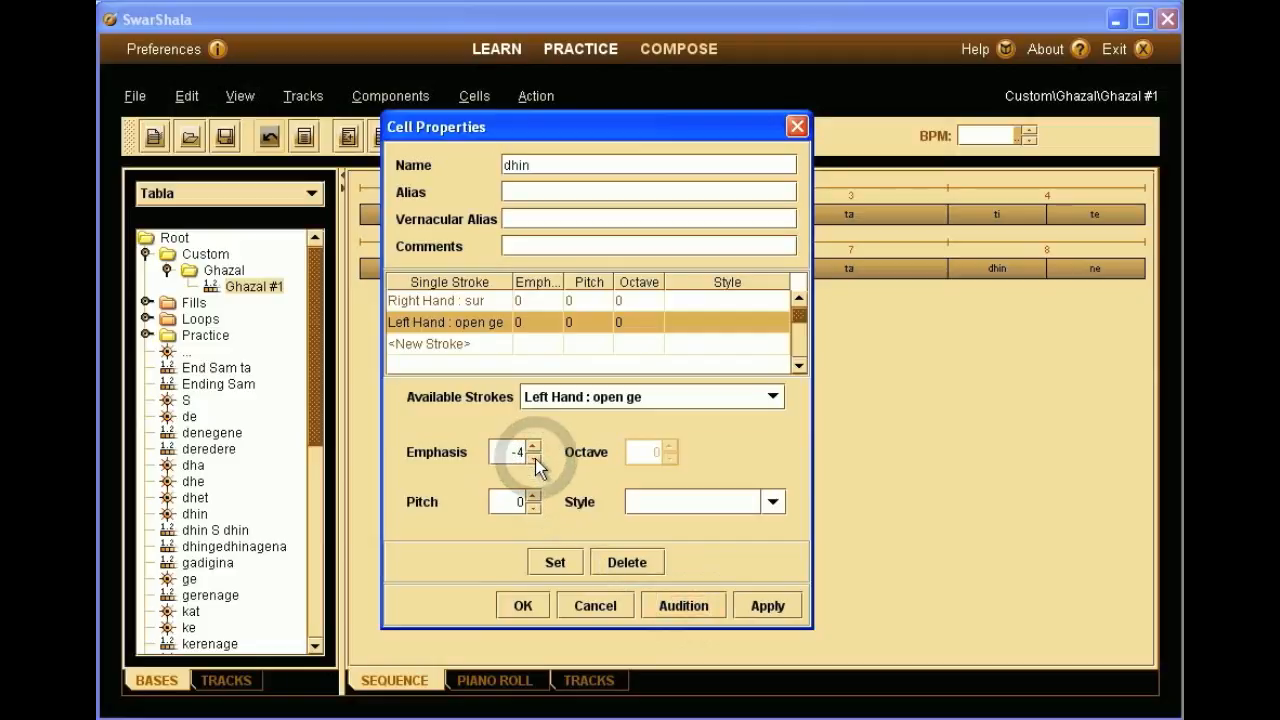
click(553, 563)
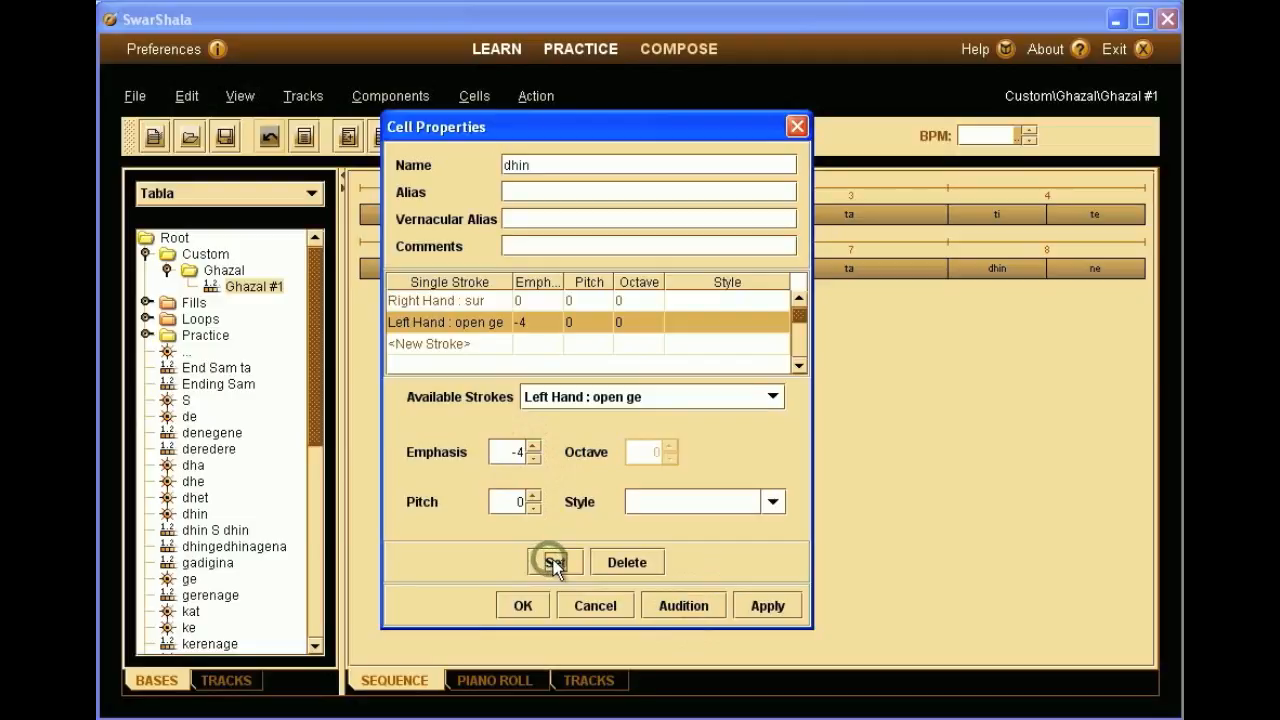
click(687, 606)
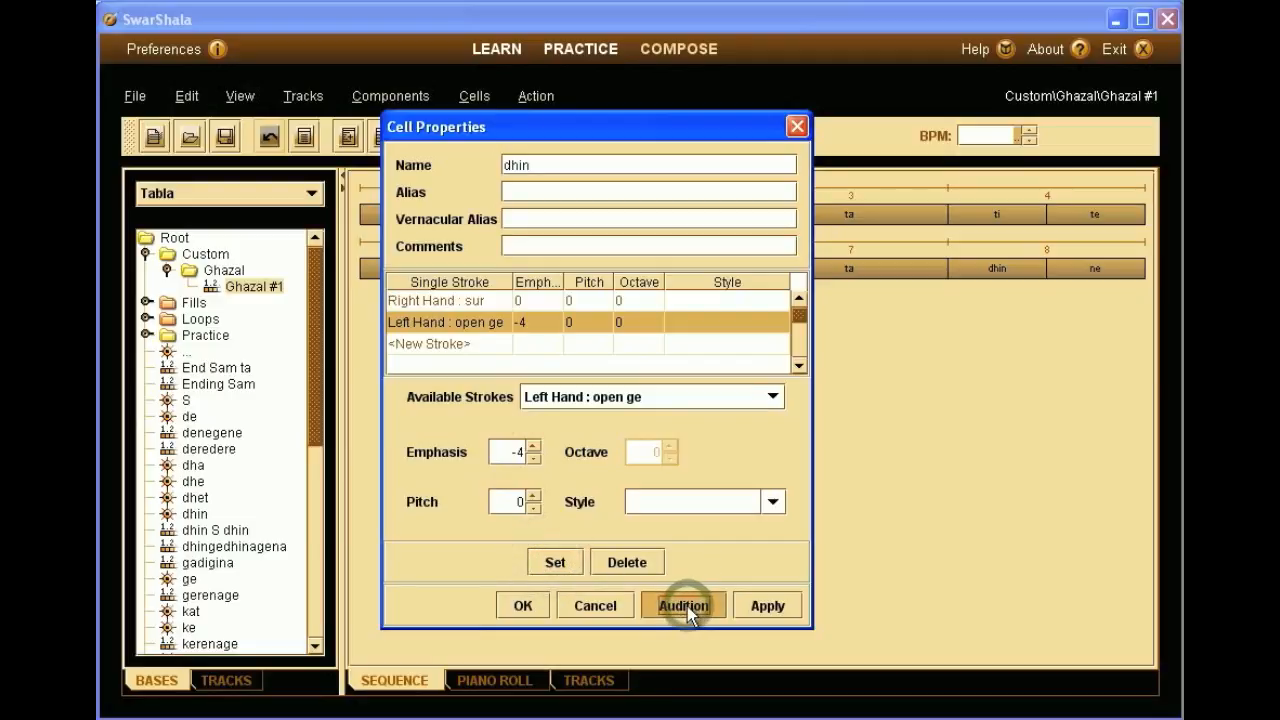
click(535, 604)
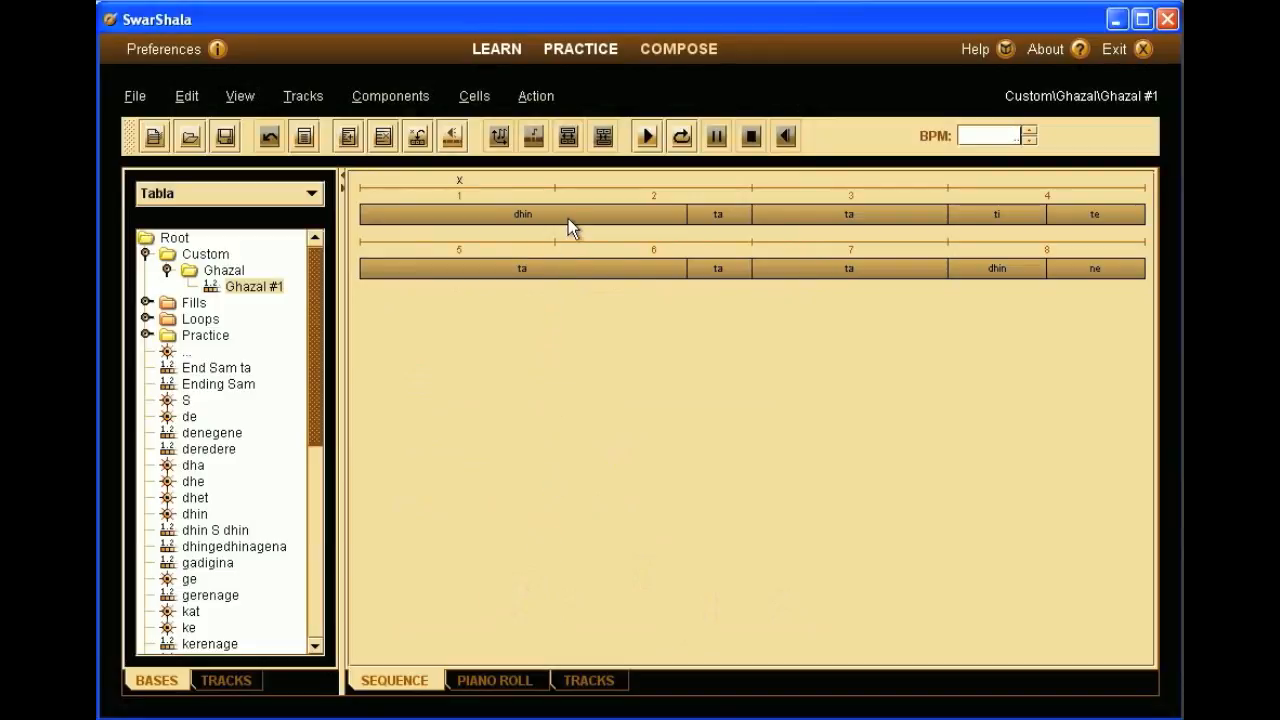
- Add a left-hand closed ge stroke to the beat-2 ta cell and audition it
mouse_move(568, 228)
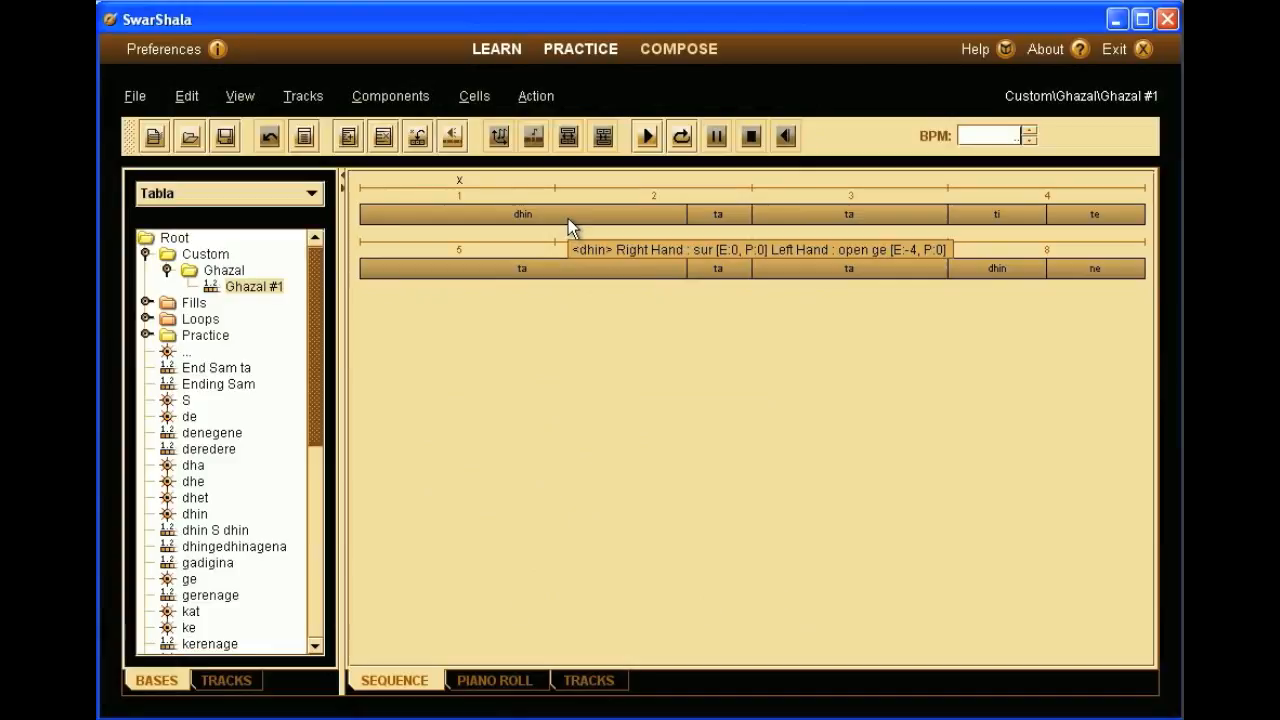
right_click(700, 214)
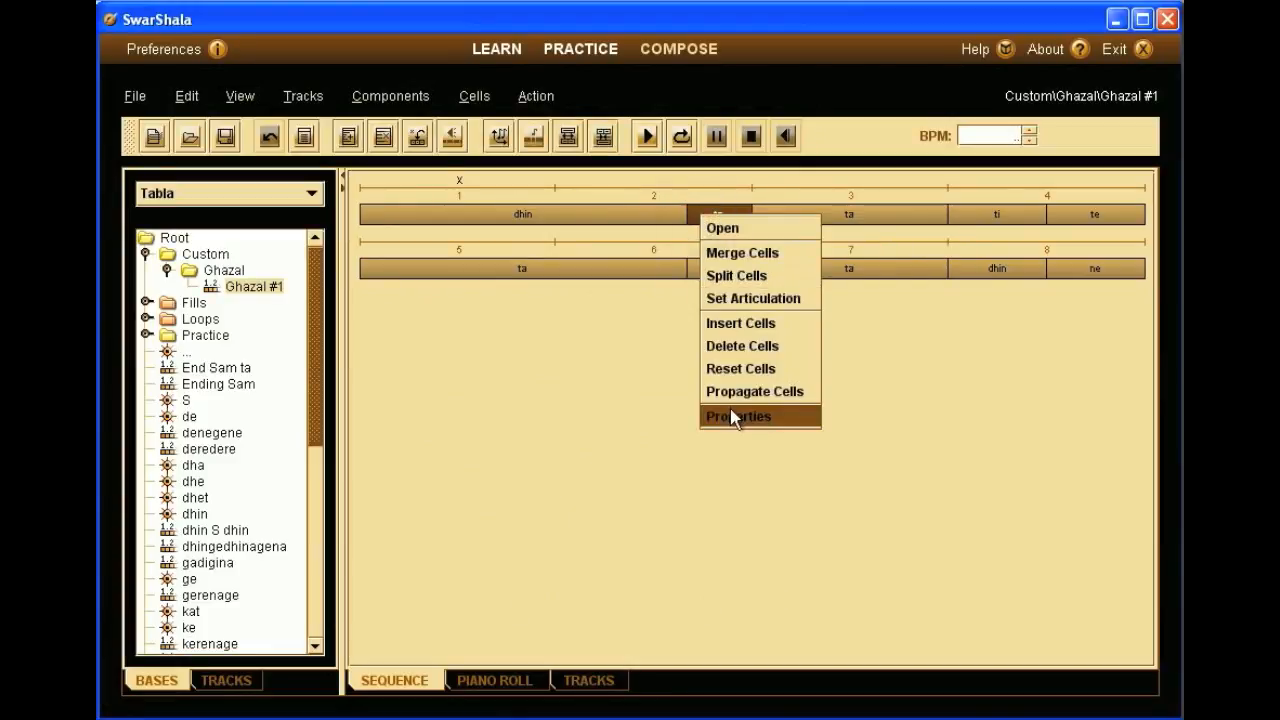
click(734, 416)
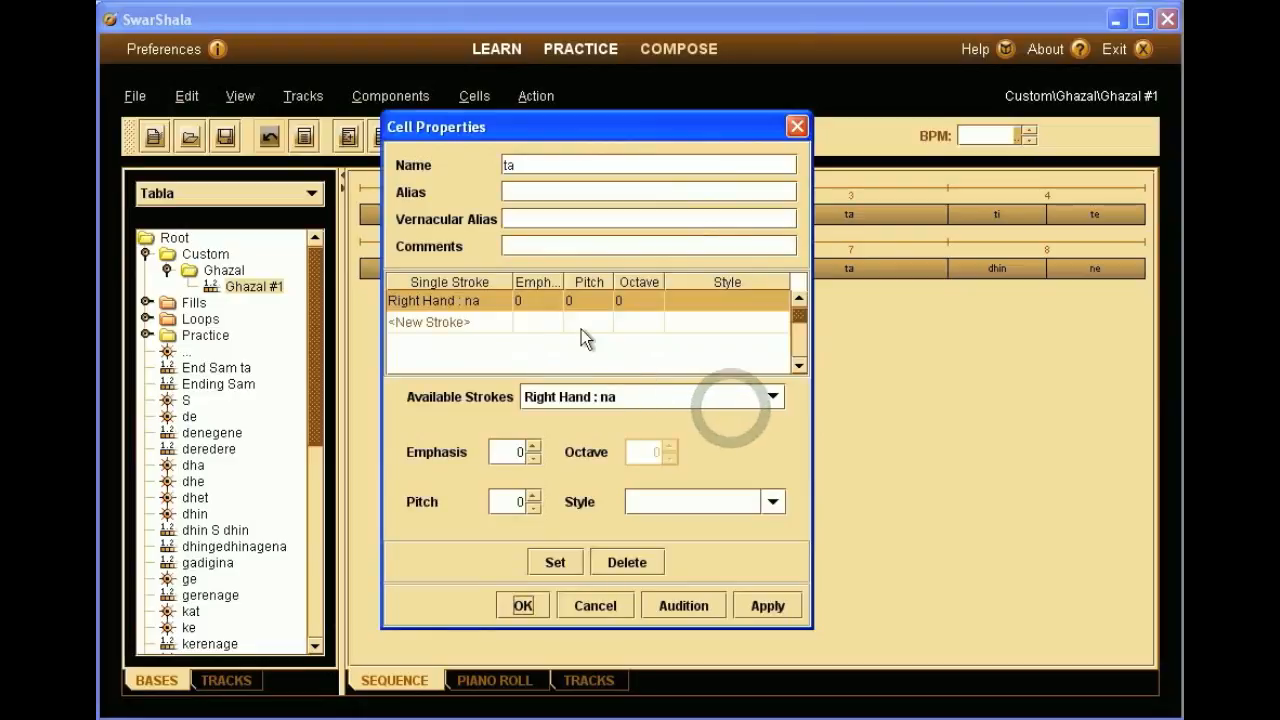
click(477, 321)
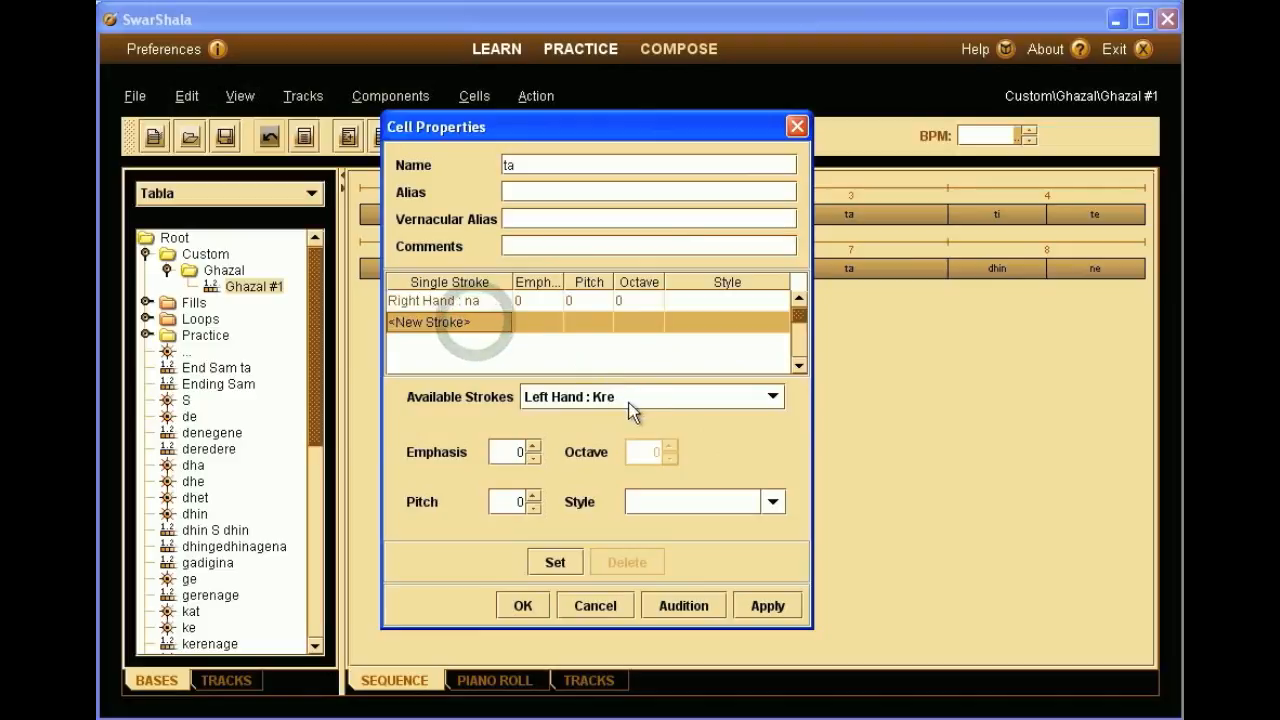
click(661, 397)
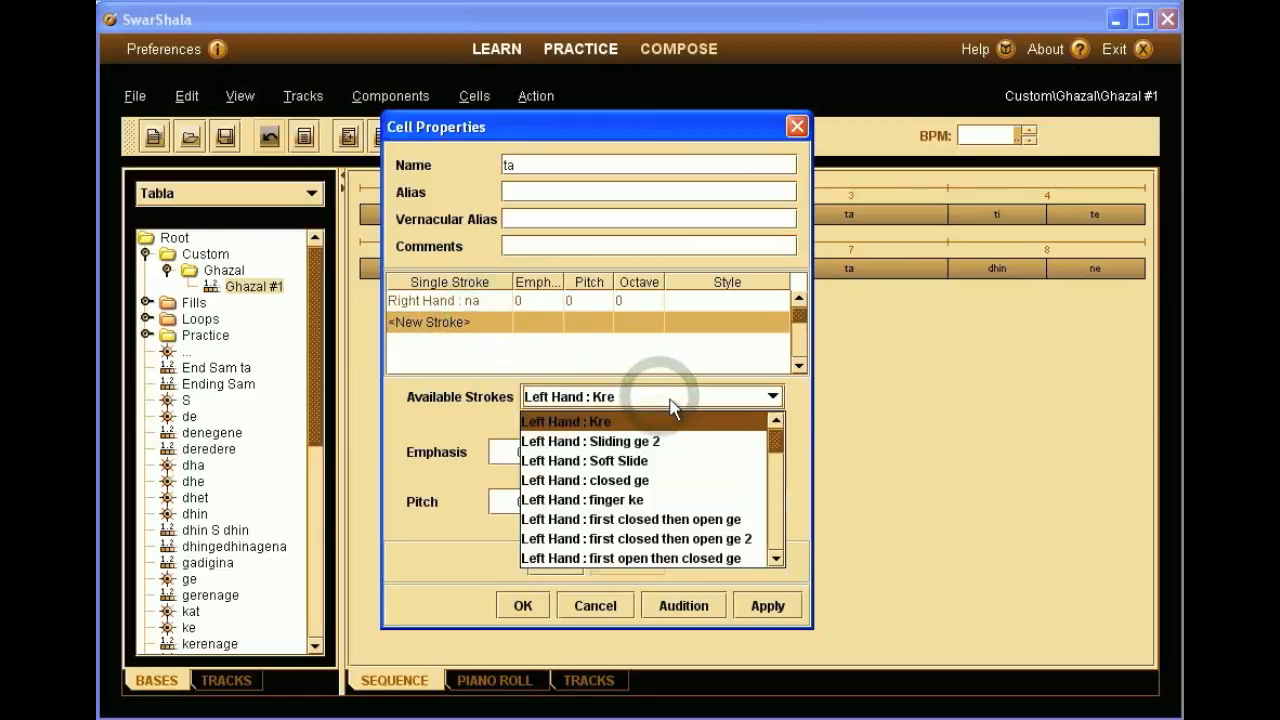
drag(780, 444, 780, 445)
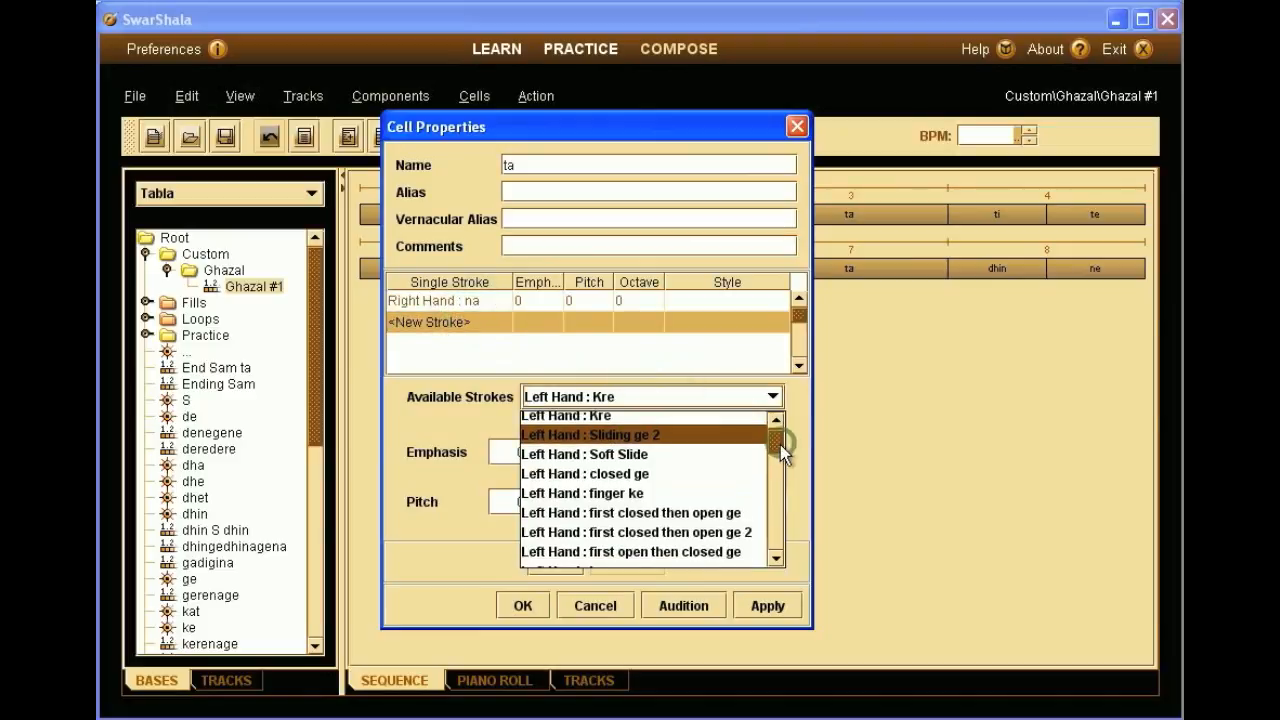
click(715, 467)
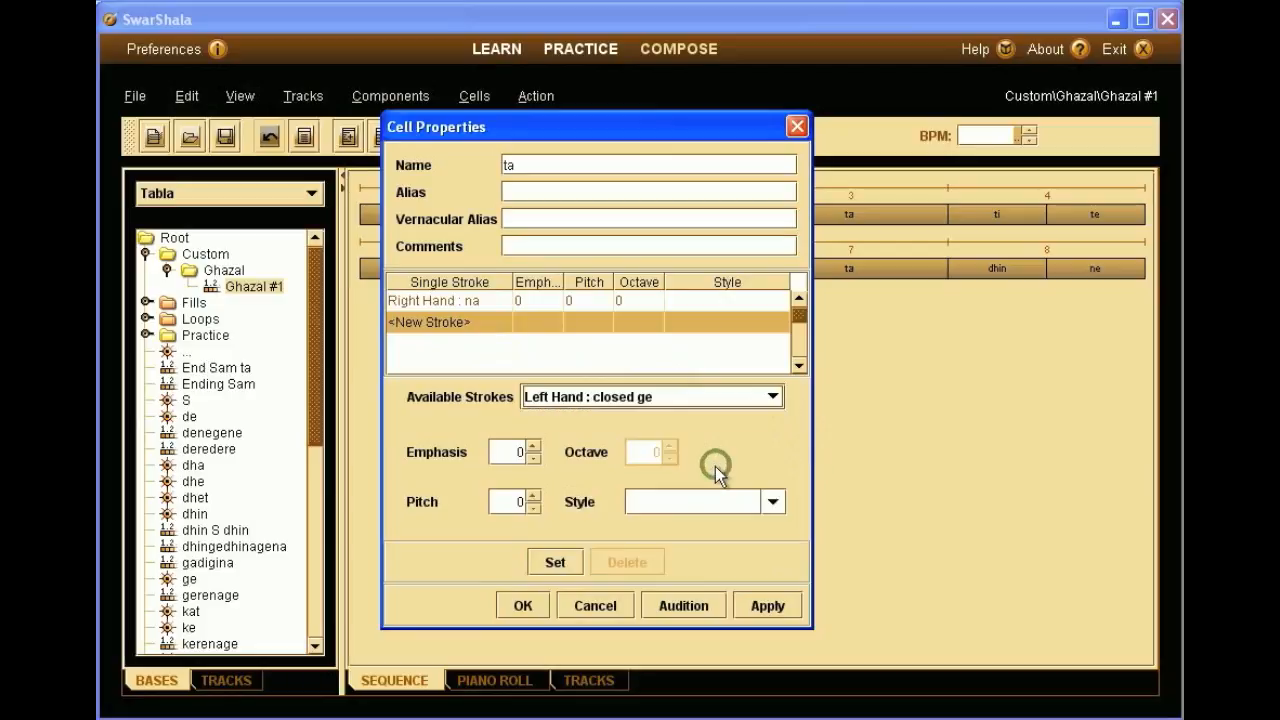
click(568, 562)
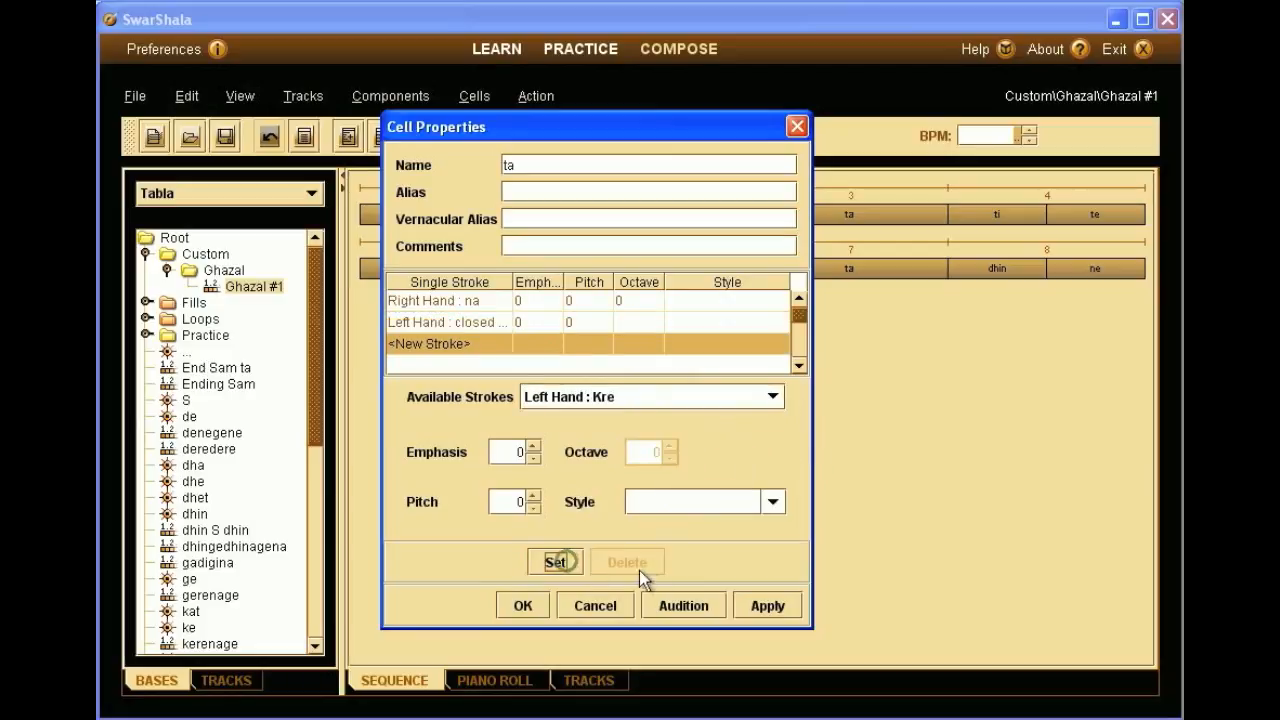
click(672, 600)
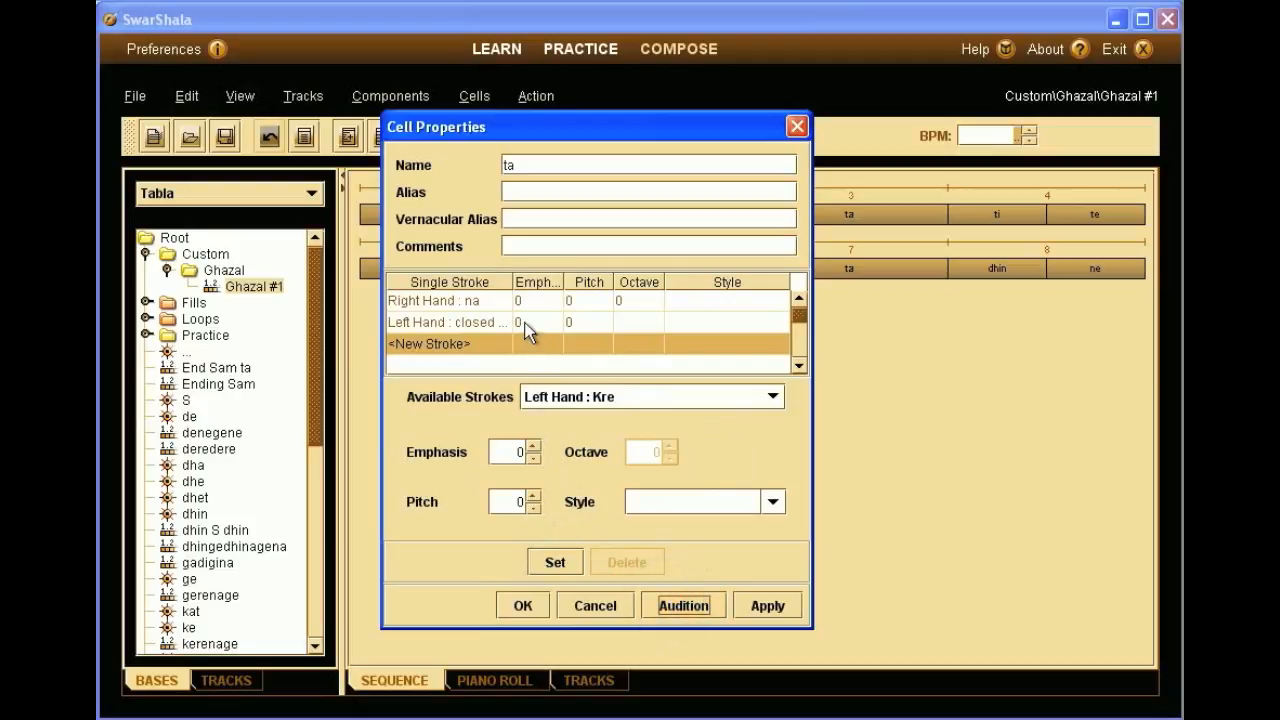
- Lower the closed ge stroke's emphasis to -4, audition, and confirm the cell
click(524, 324)
click(533, 460)
click(556, 561)
click(661, 605)
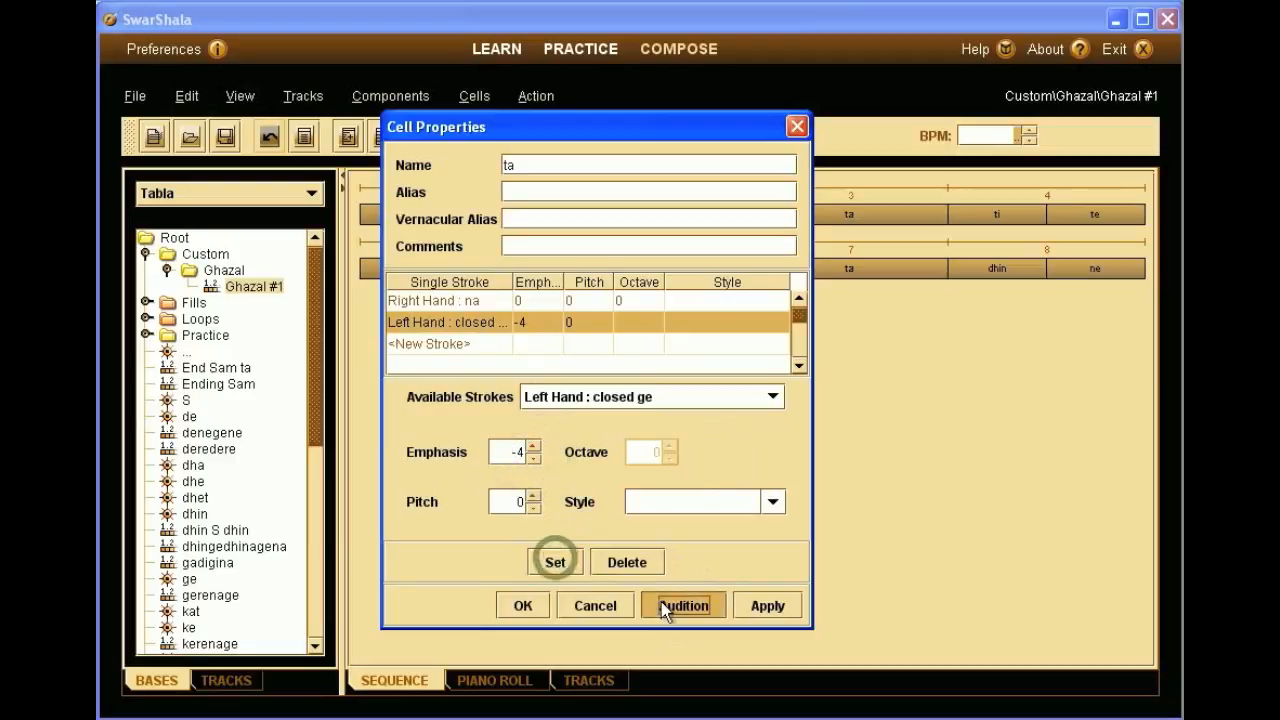
click(539, 608)
click(539, 607)
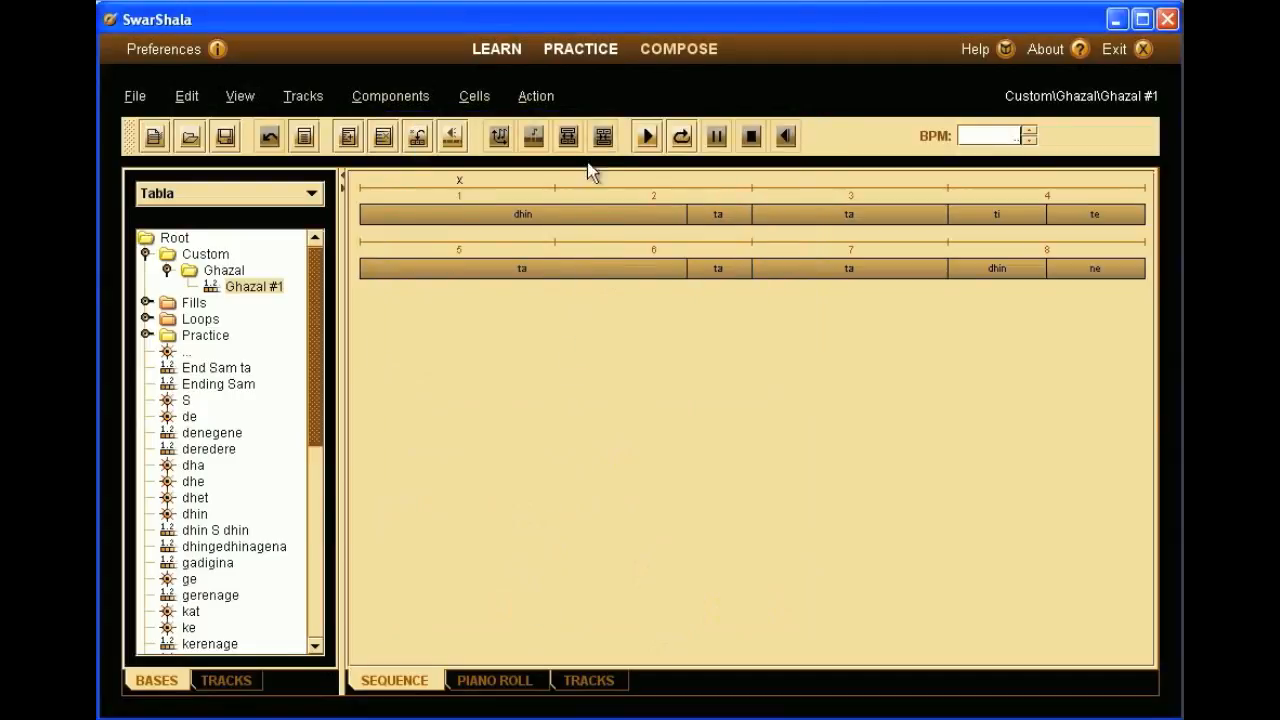
- Play the loop, then give the ti cell's right-hand Ti stroke emphasis -8 and audition it
click(676, 136)
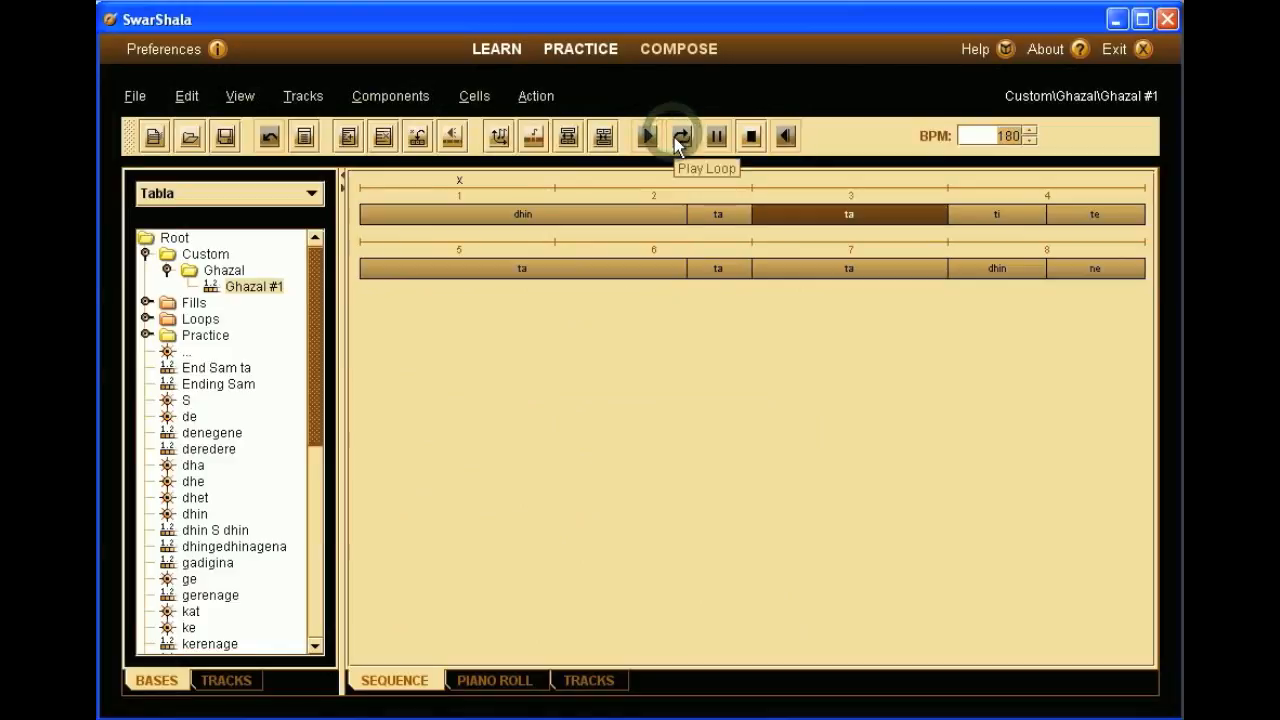
click(750, 136)
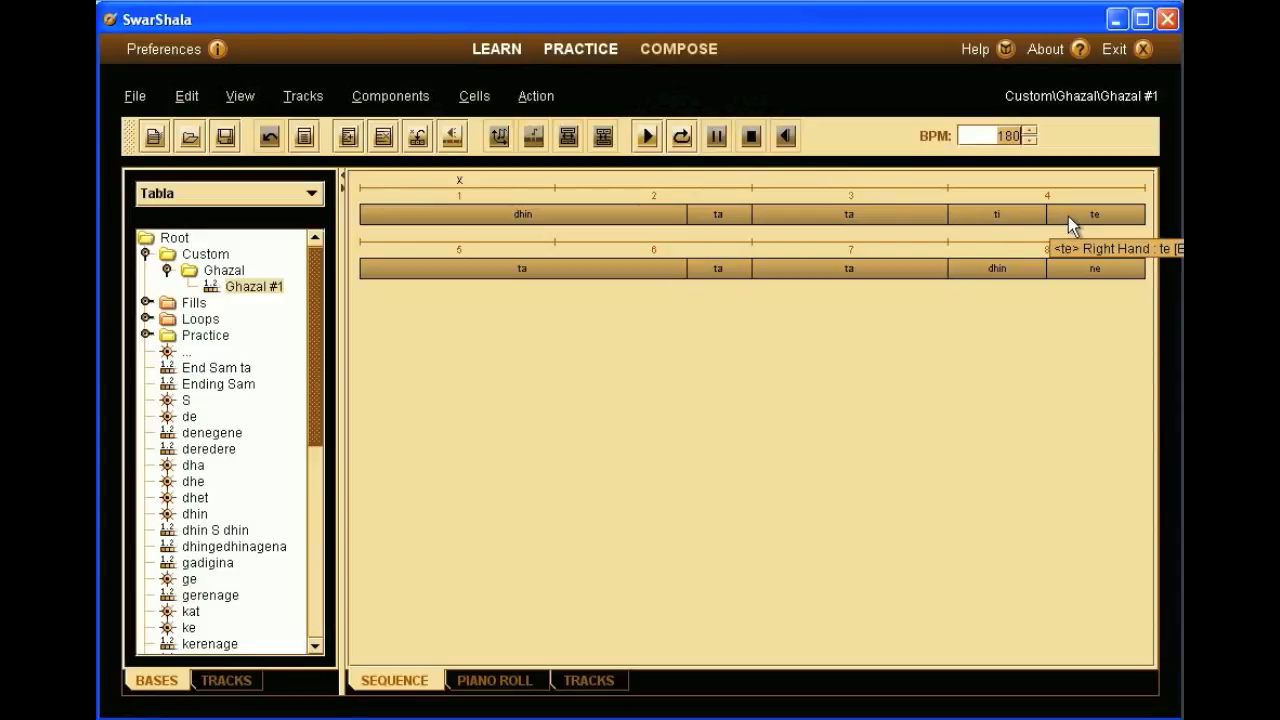
right_click(1027, 216)
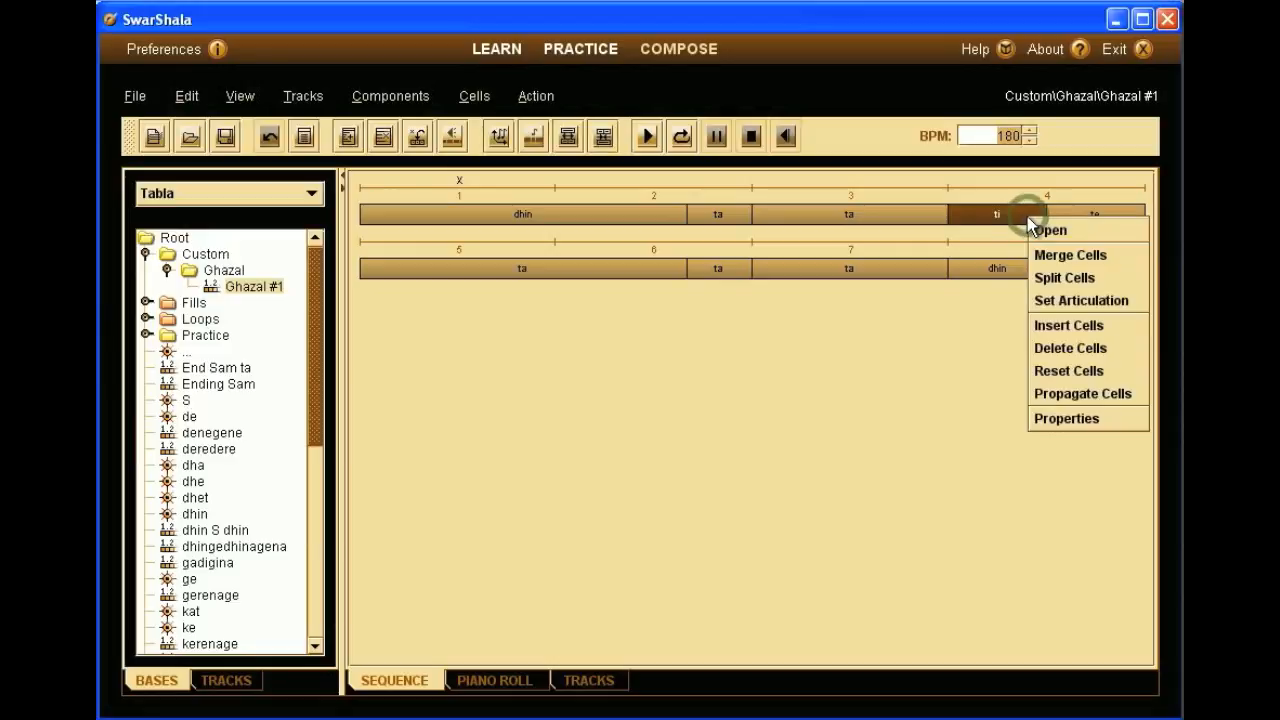
click(1033, 416)
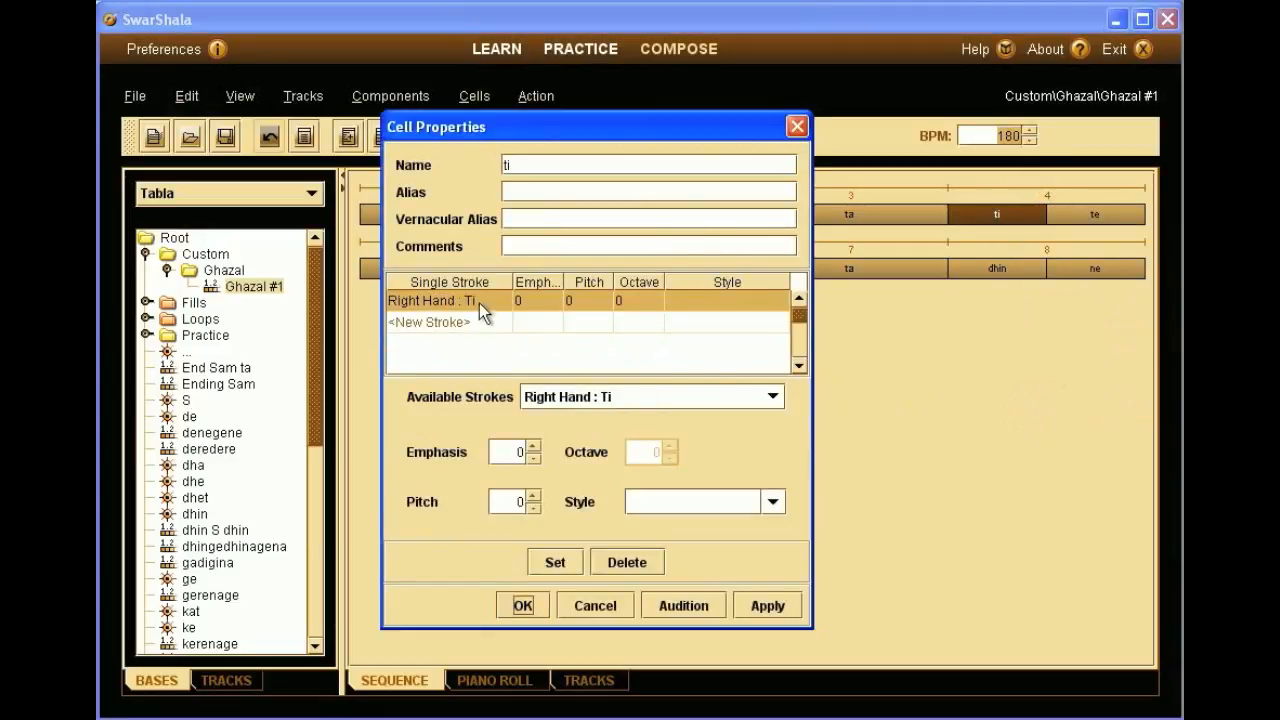
click(533, 458)
click(556, 560)
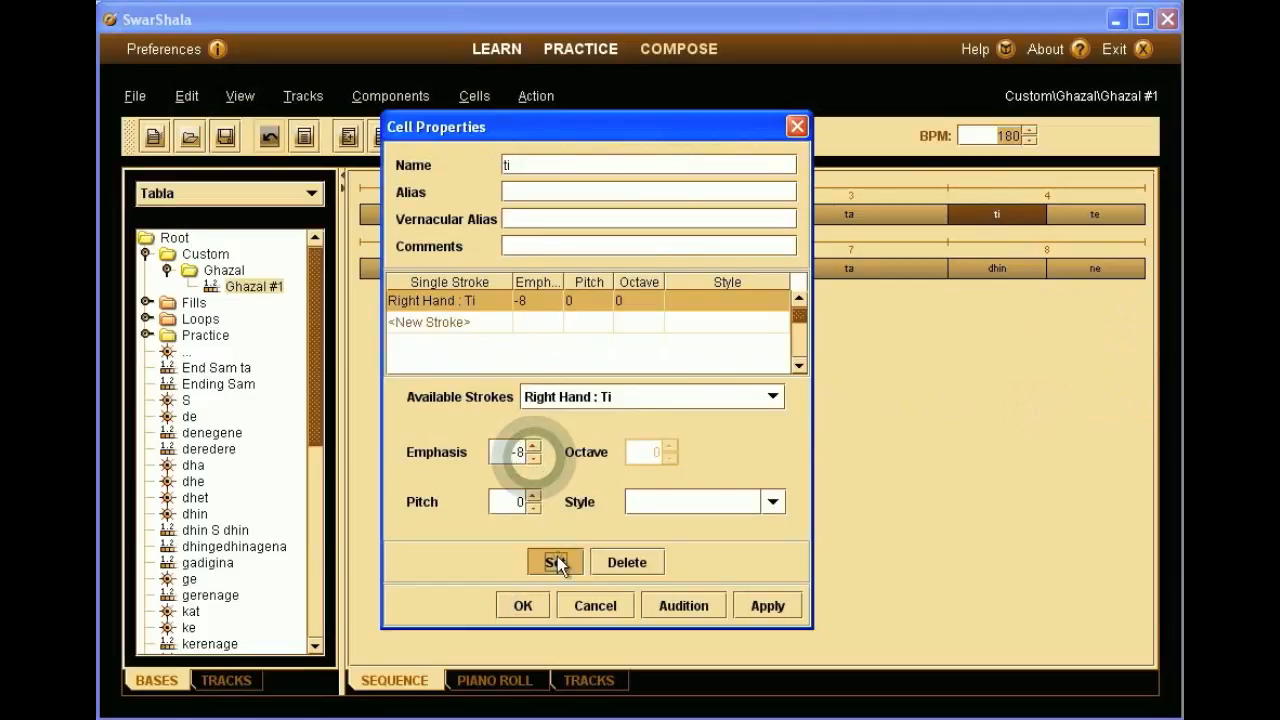
click(670, 604)
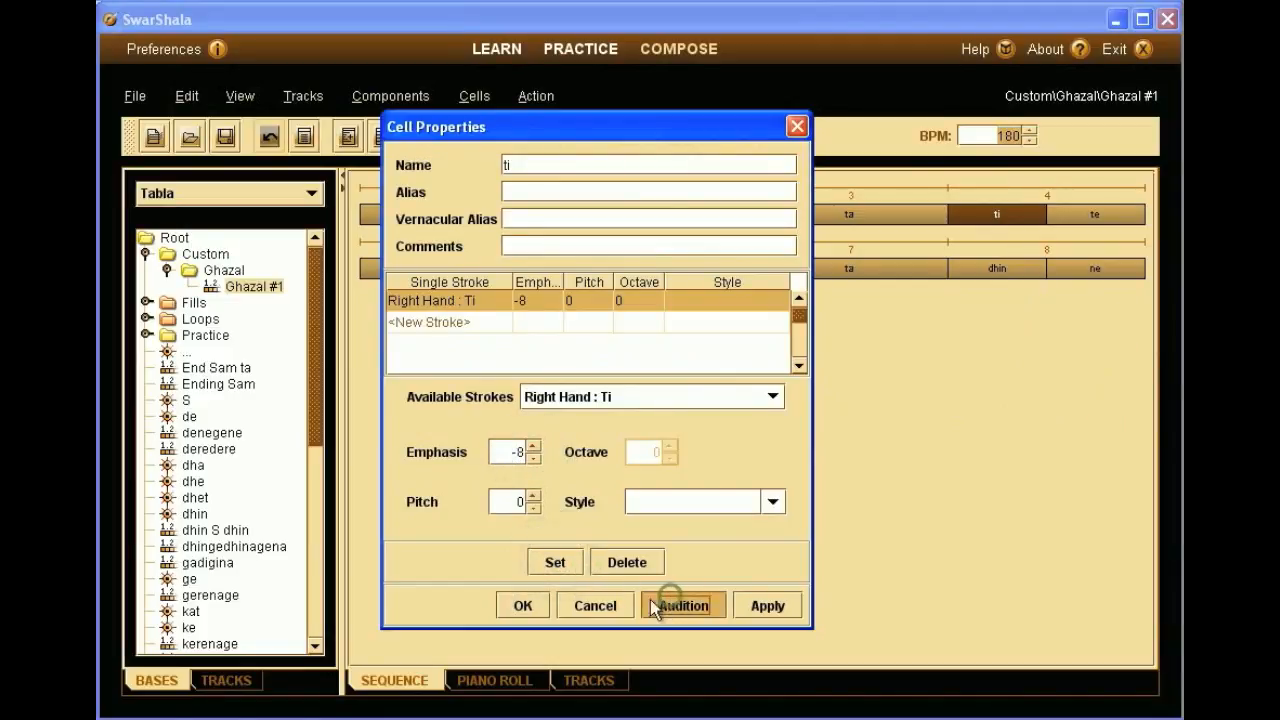
click(522, 604)
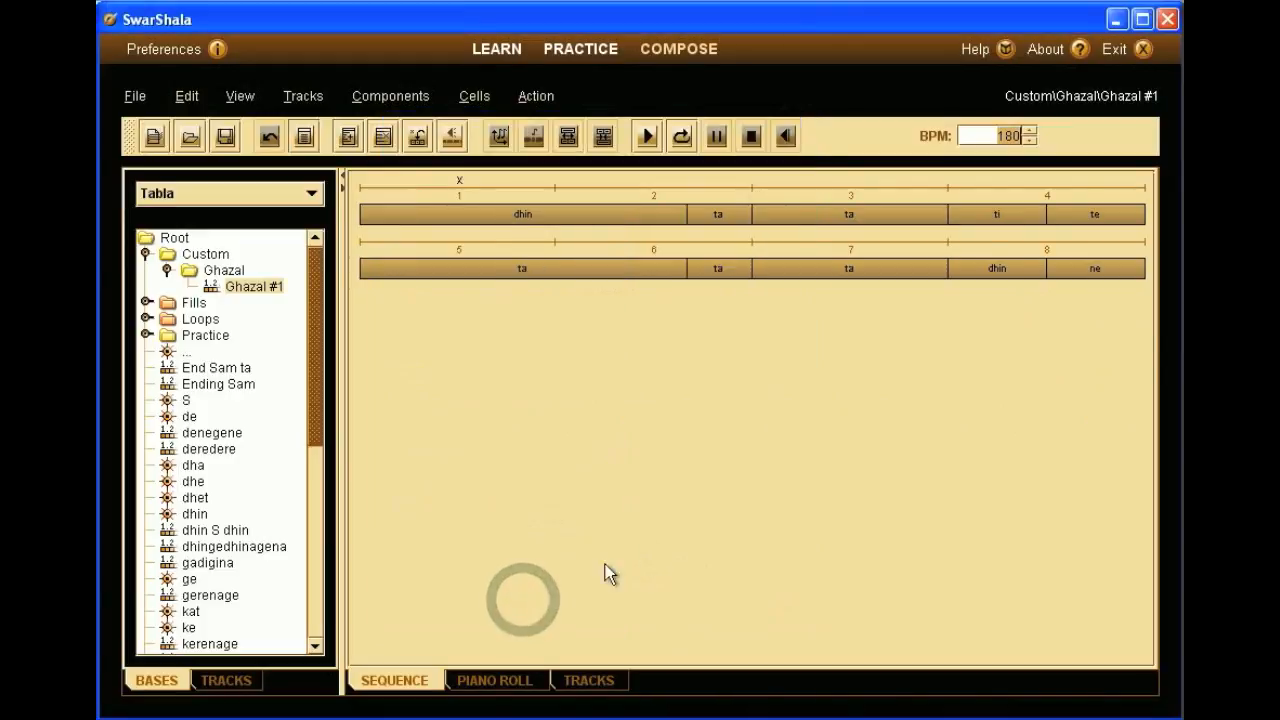
- Replace the beat-4 te cell's right-hand te stroke with ne at emphasis -4 and audition it
click(1096, 213)
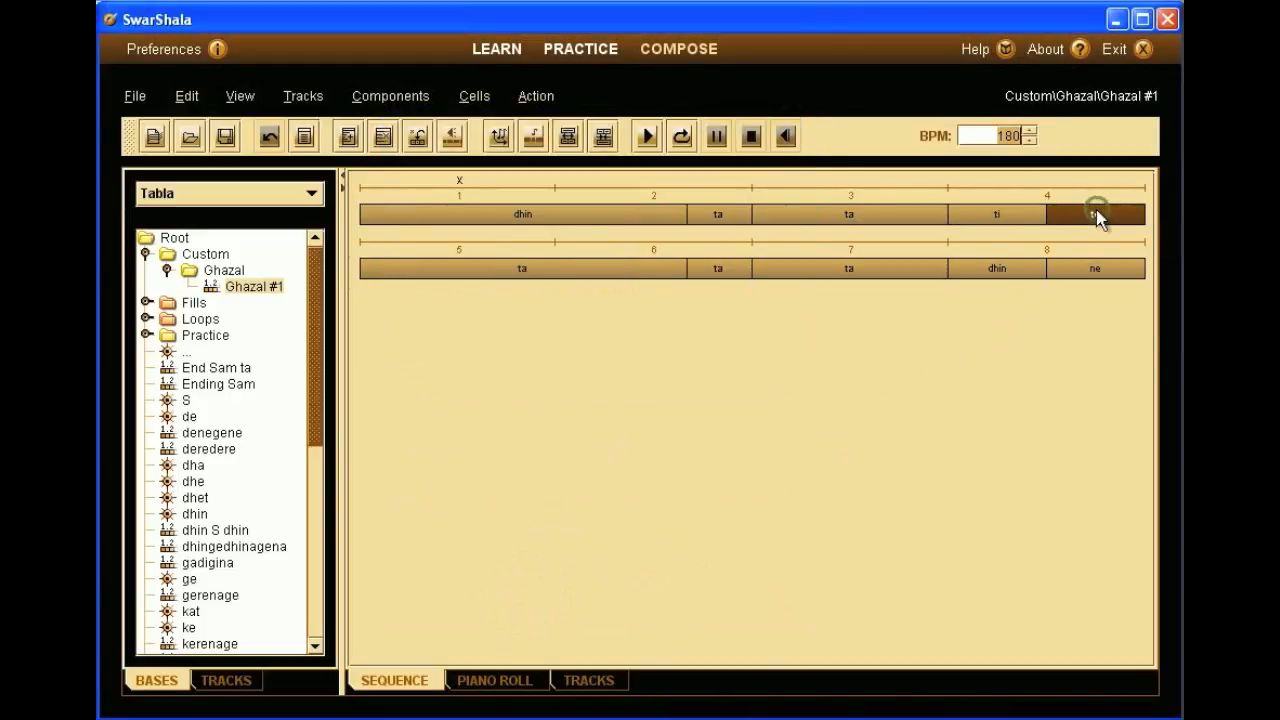
right_click(1096, 213)
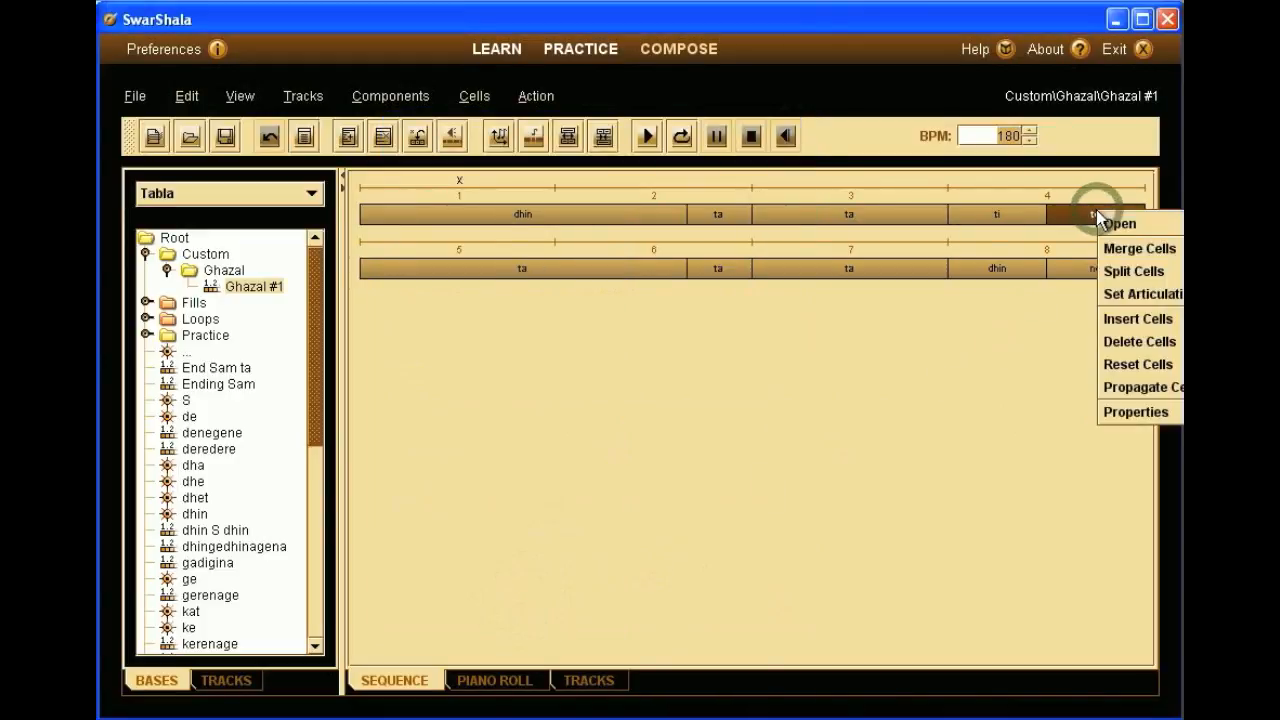
click(1109, 407)
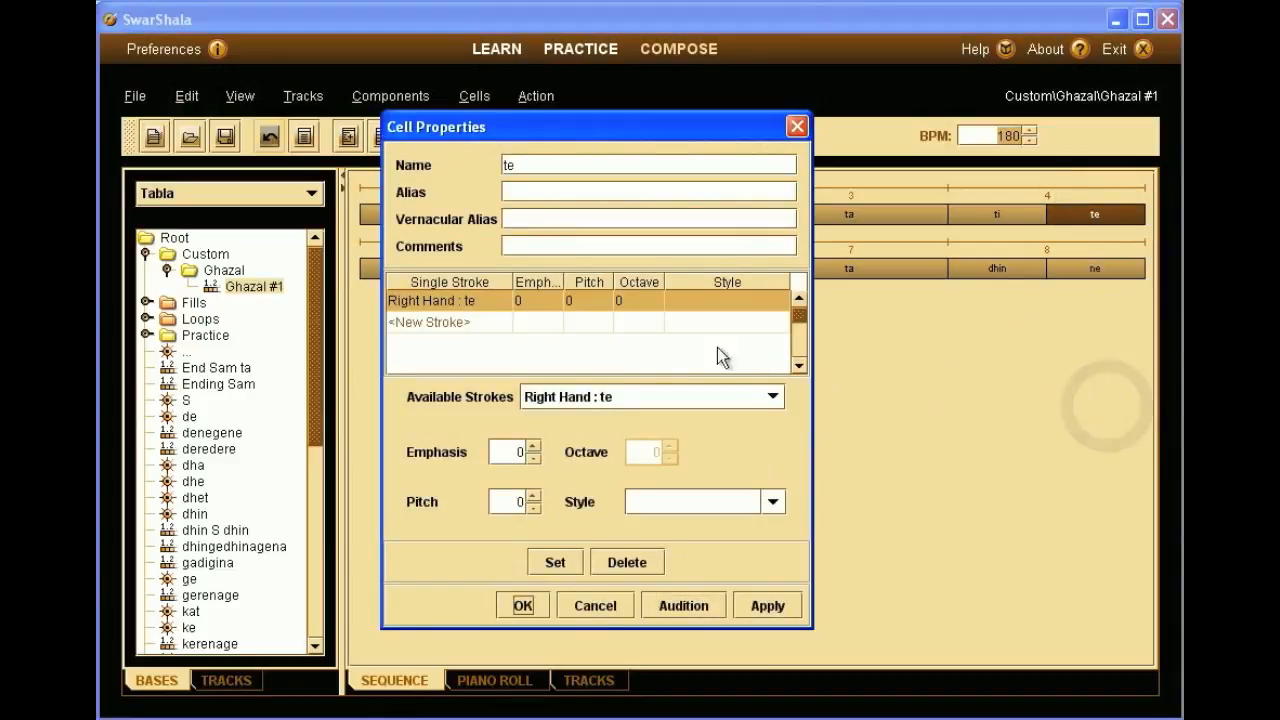
click(477, 303)
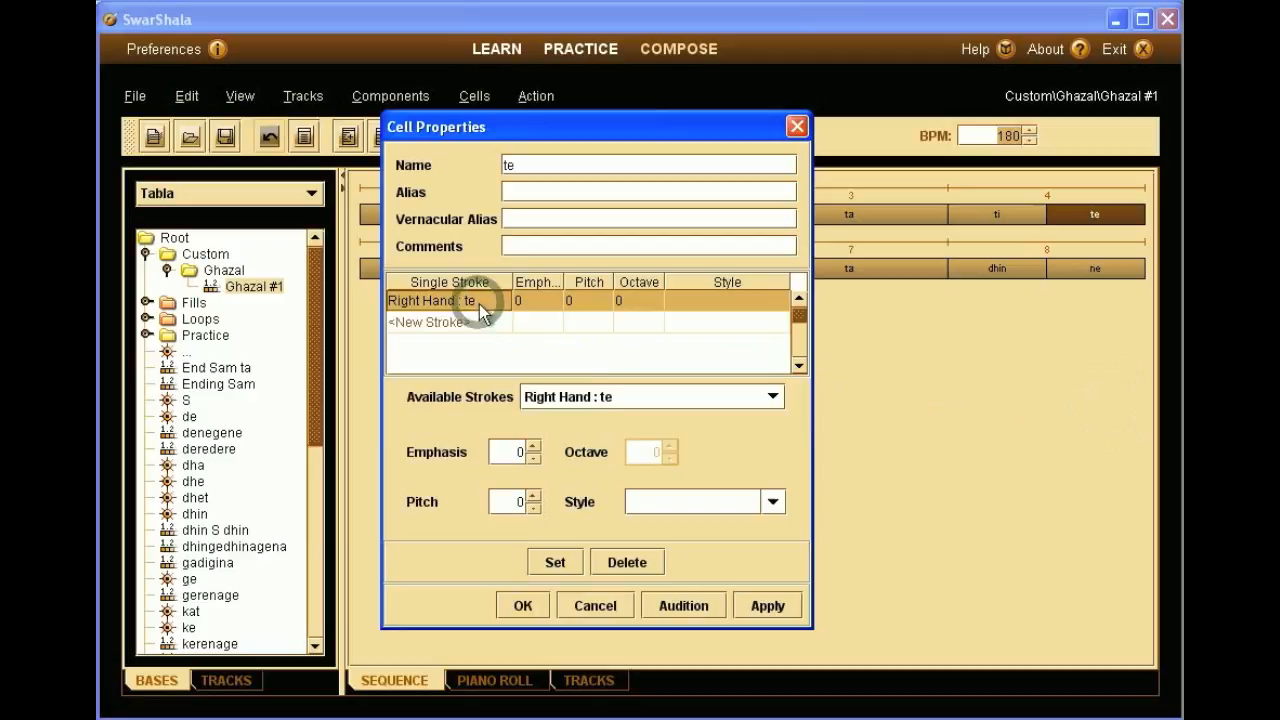
click(624, 396)
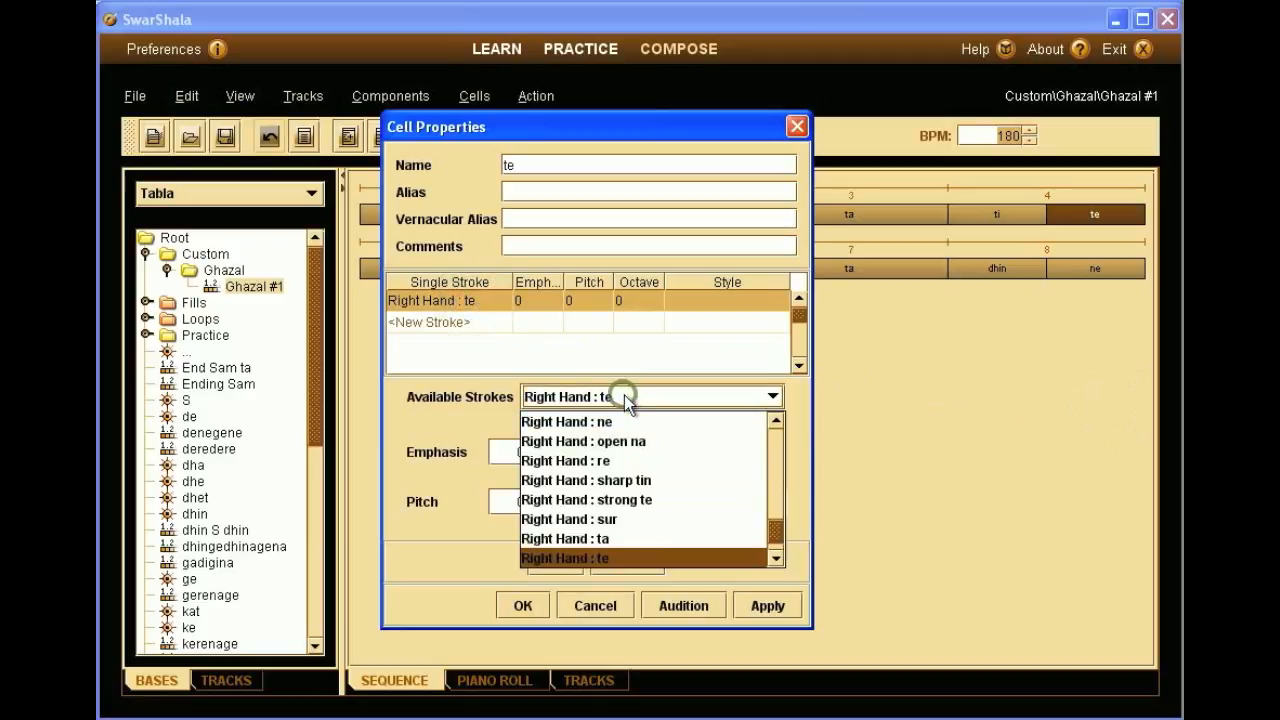
click(613, 420)
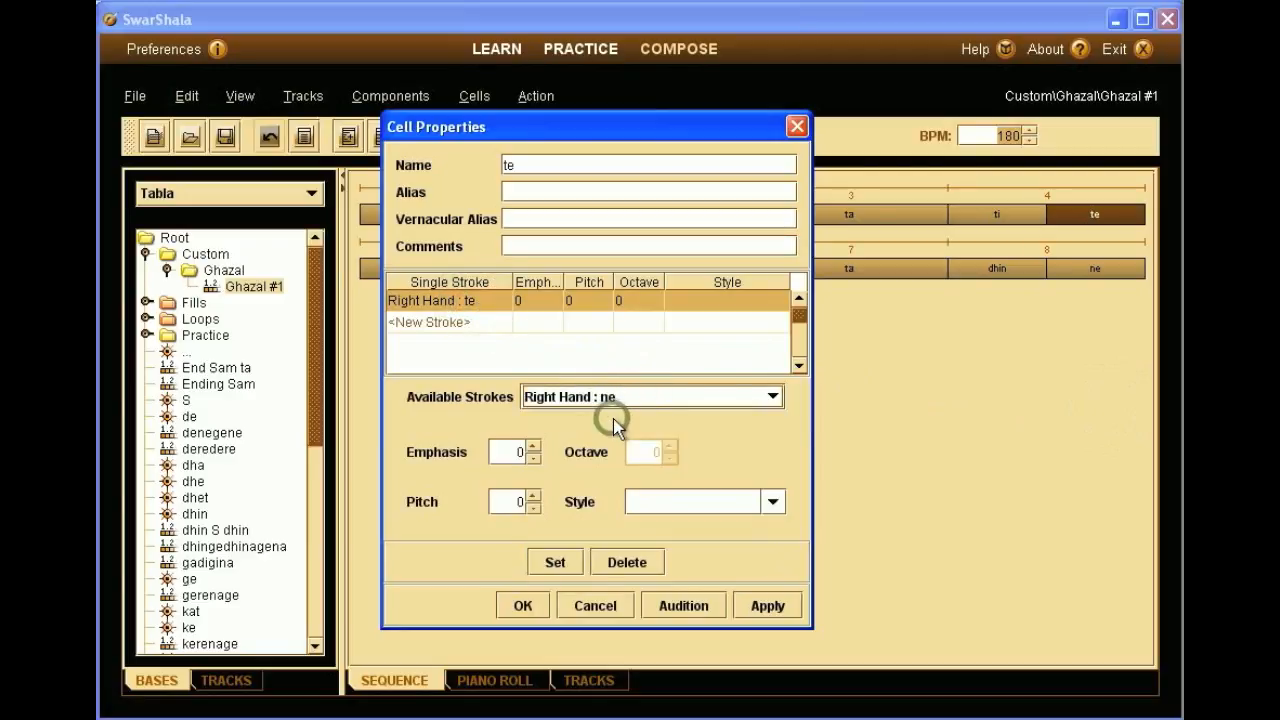
click(533, 457)
click(533, 457)
click(533, 457)
click(533, 457)
click(551, 562)
click(661, 604)
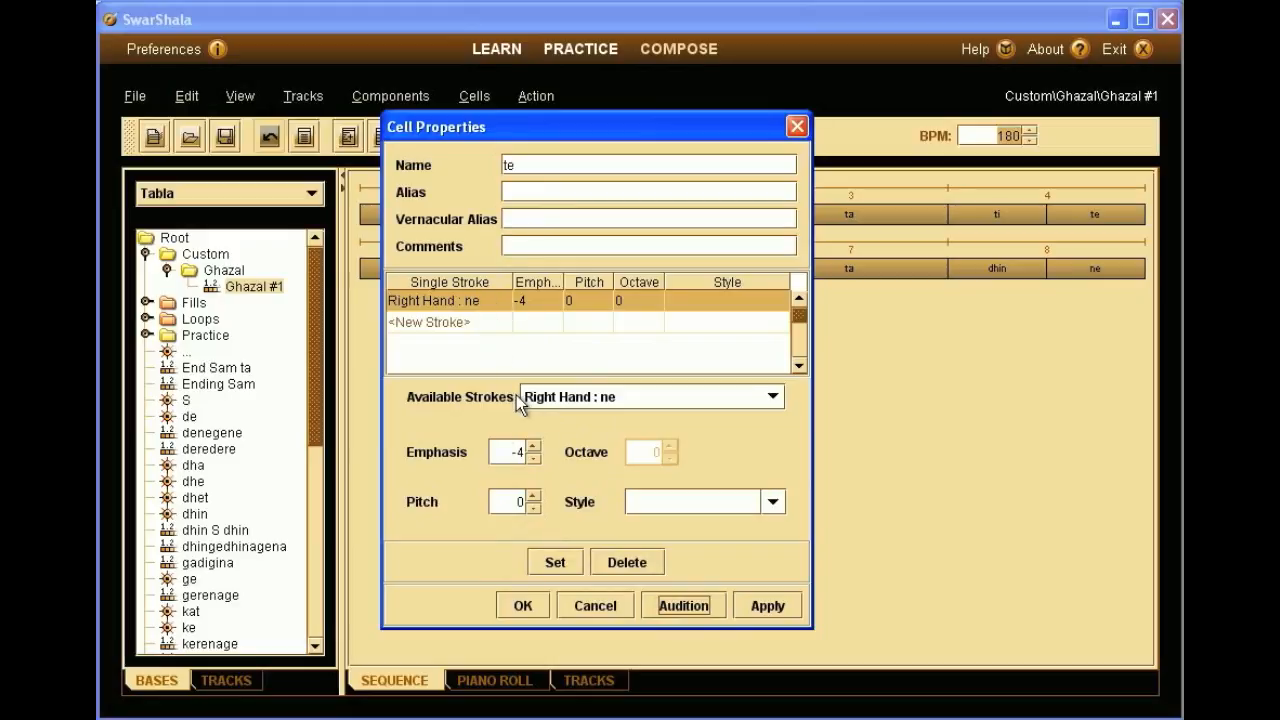
click(527, 605)
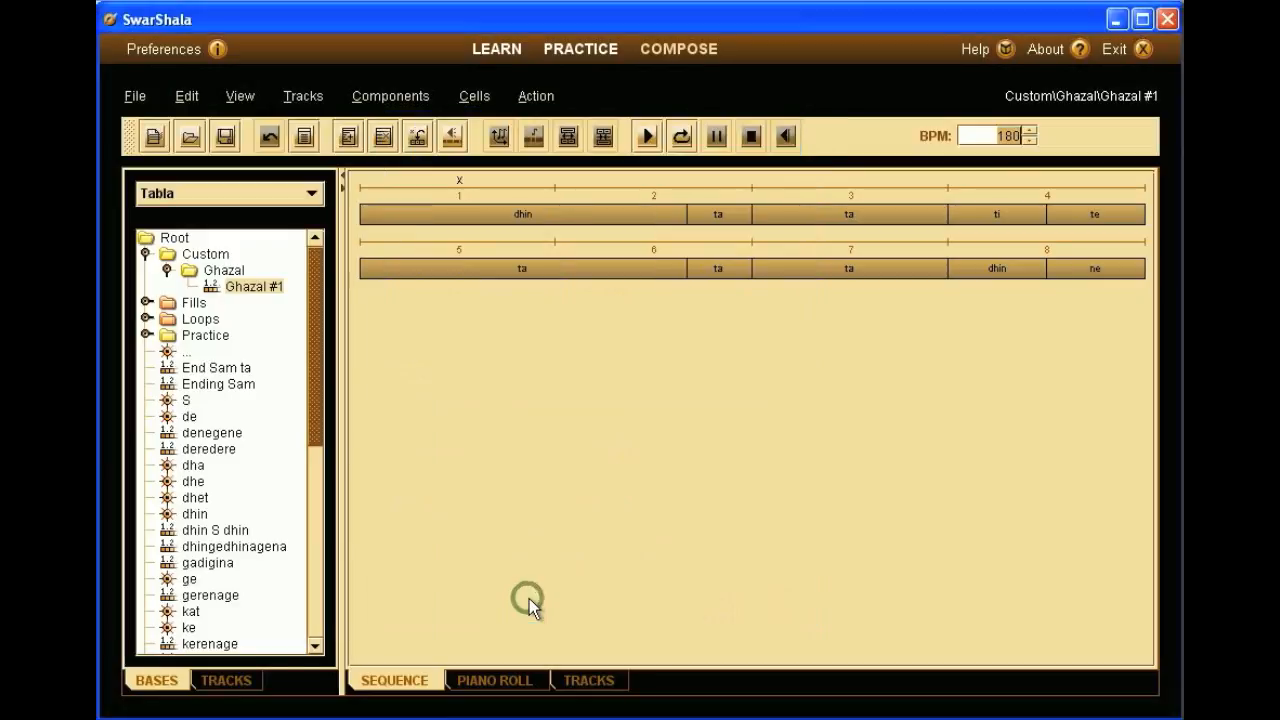
click(686, 146)
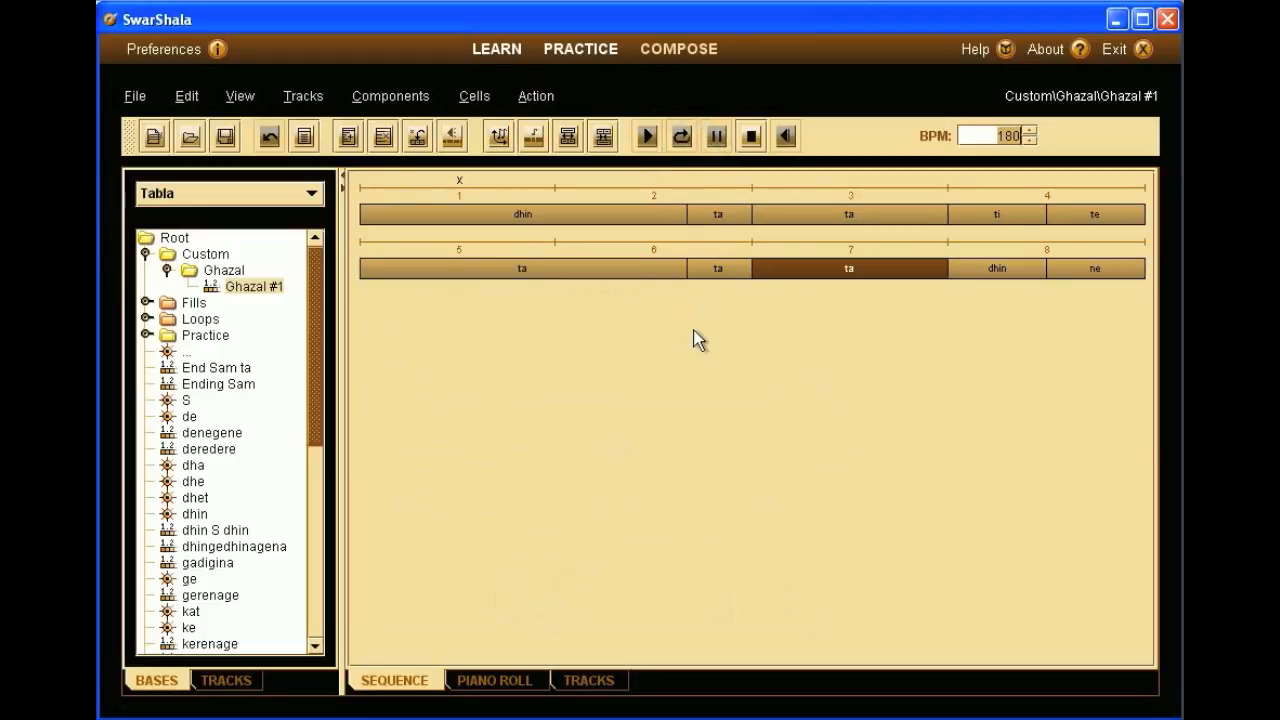
click(751, 136)
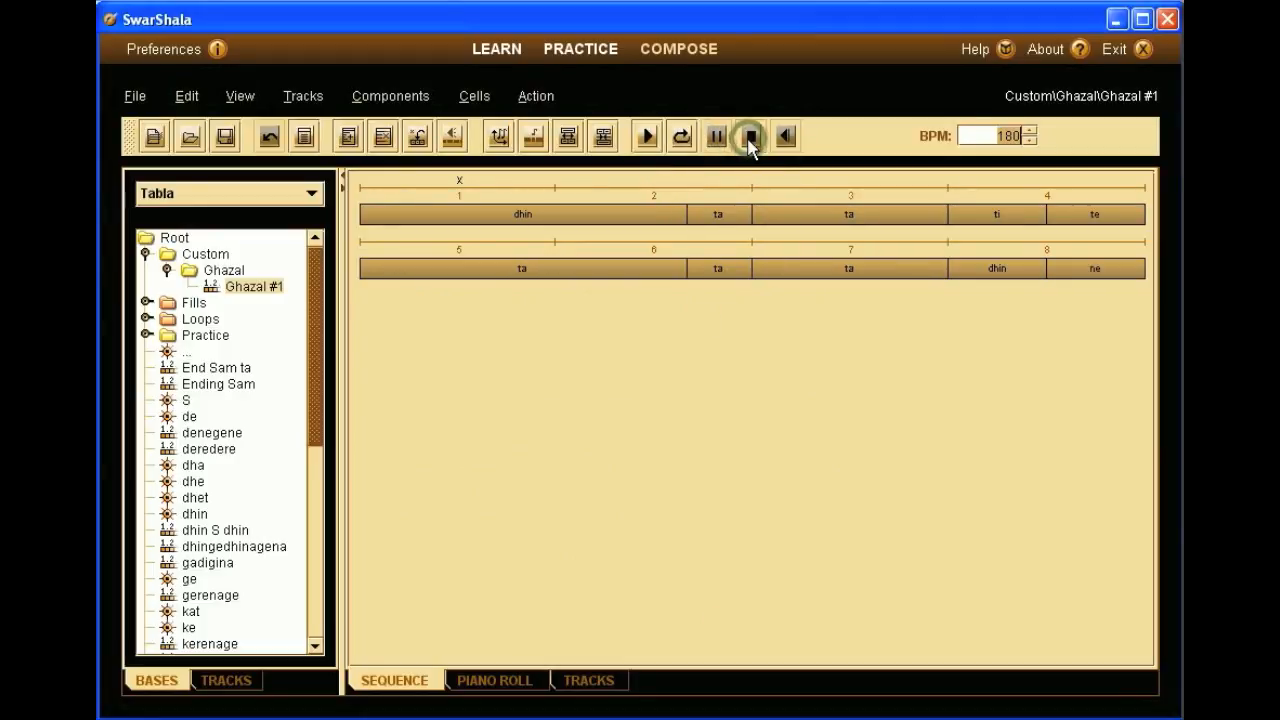
click(566, 265)
- Layer a new left-hand finger ke stroke onto the beat-5 ta cell and close its properties
right_click(566, 265)
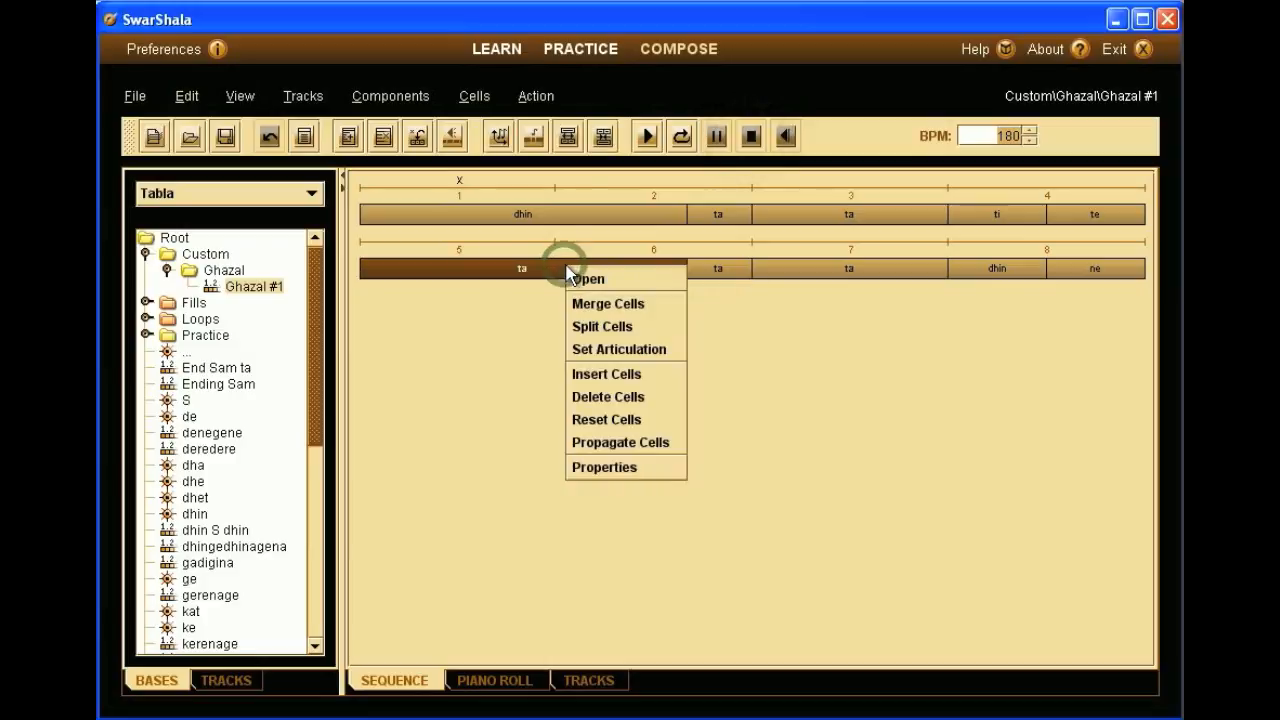
click(609, 461)
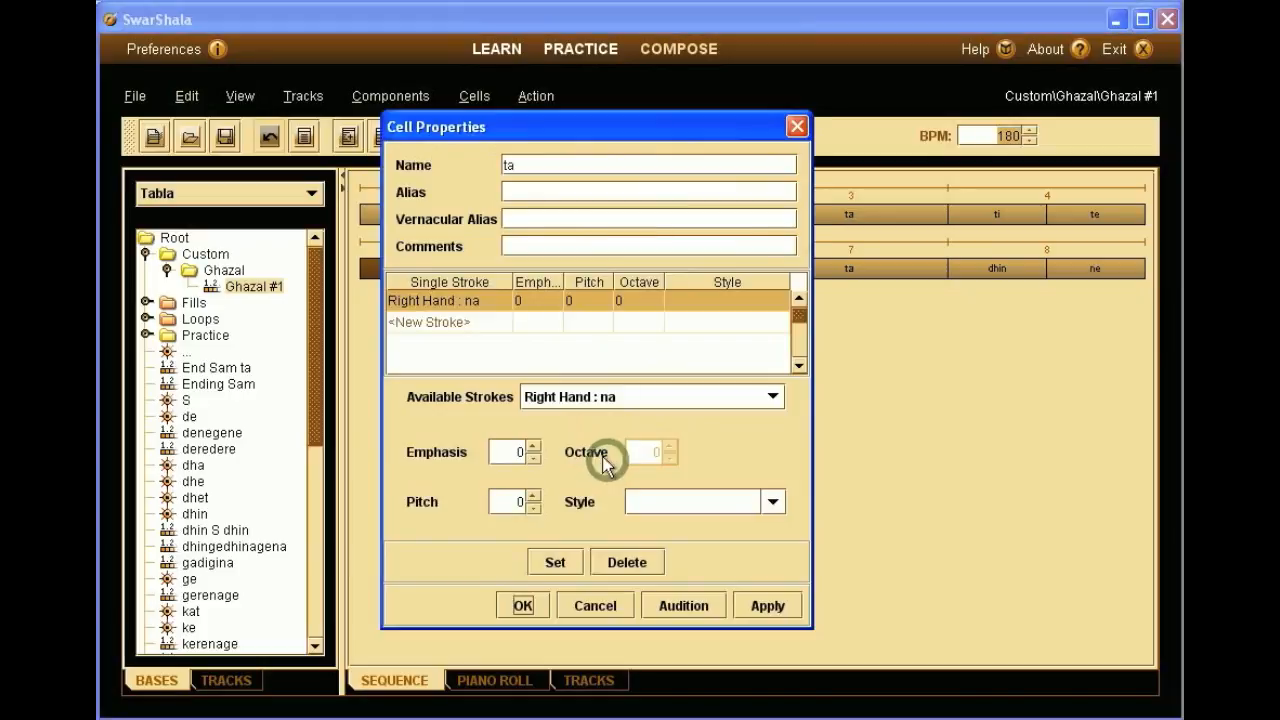
click(488, 321)
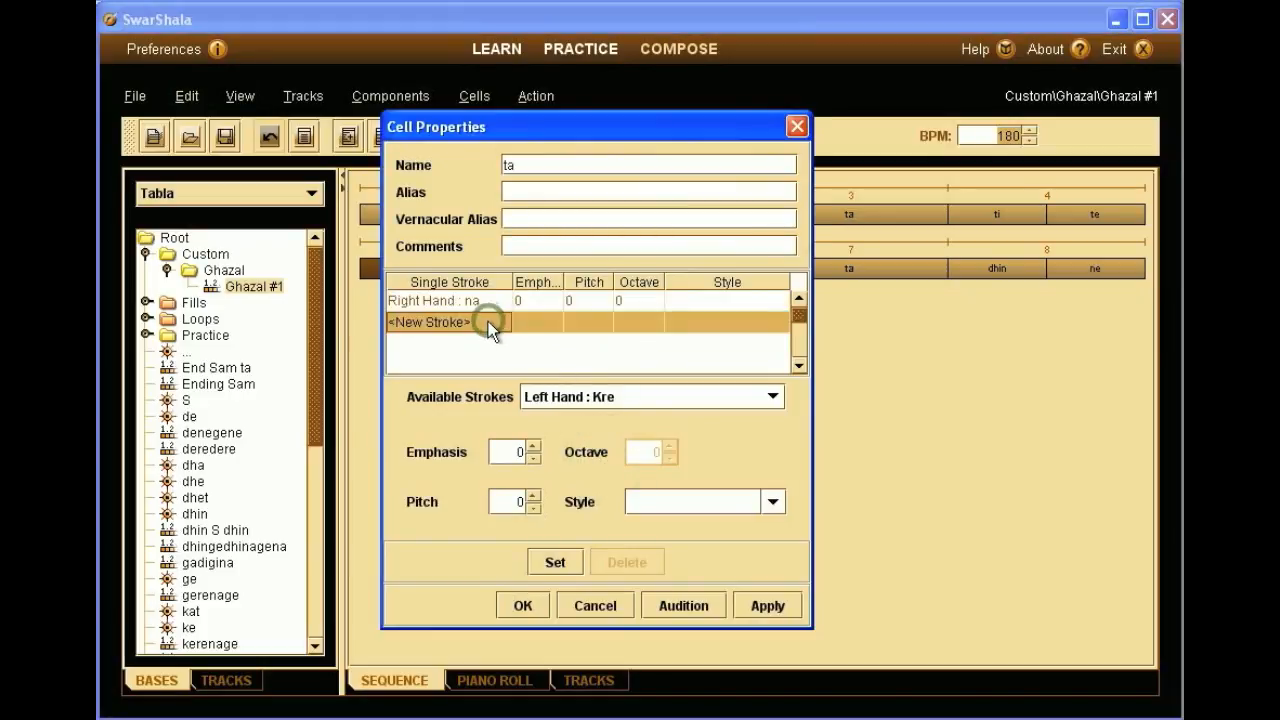
click(633, 397)
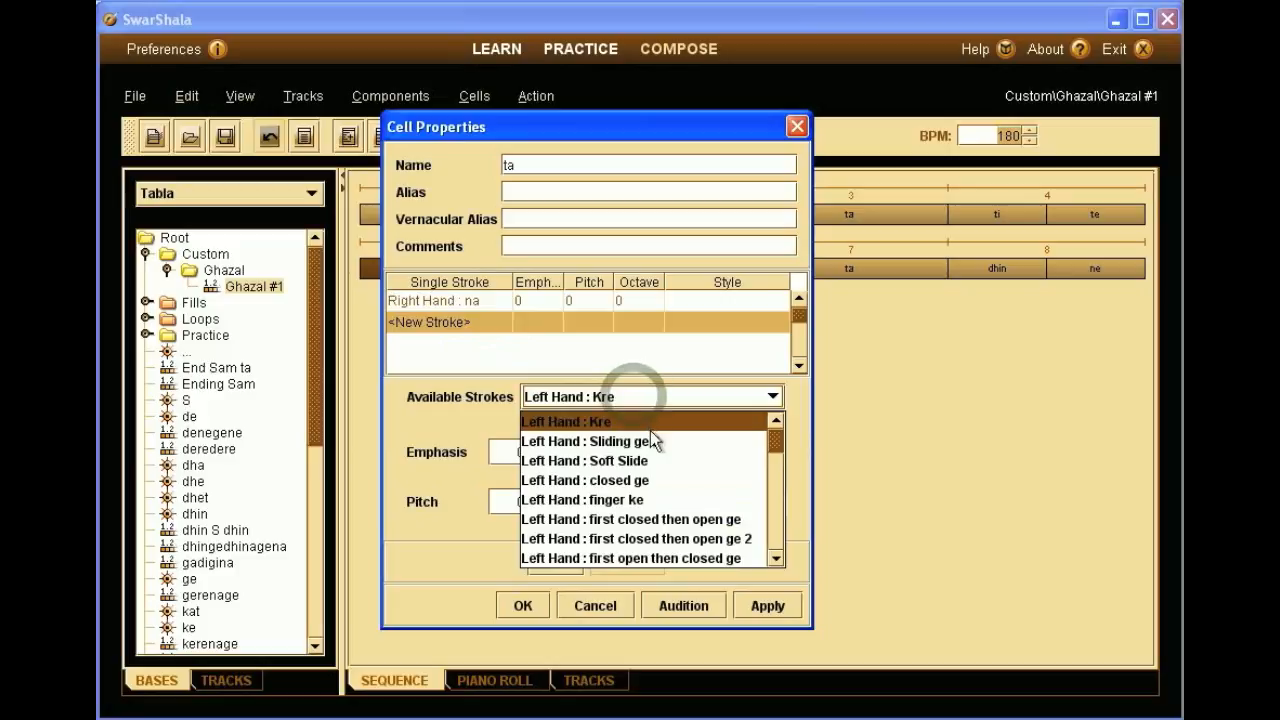
click(667, 500)
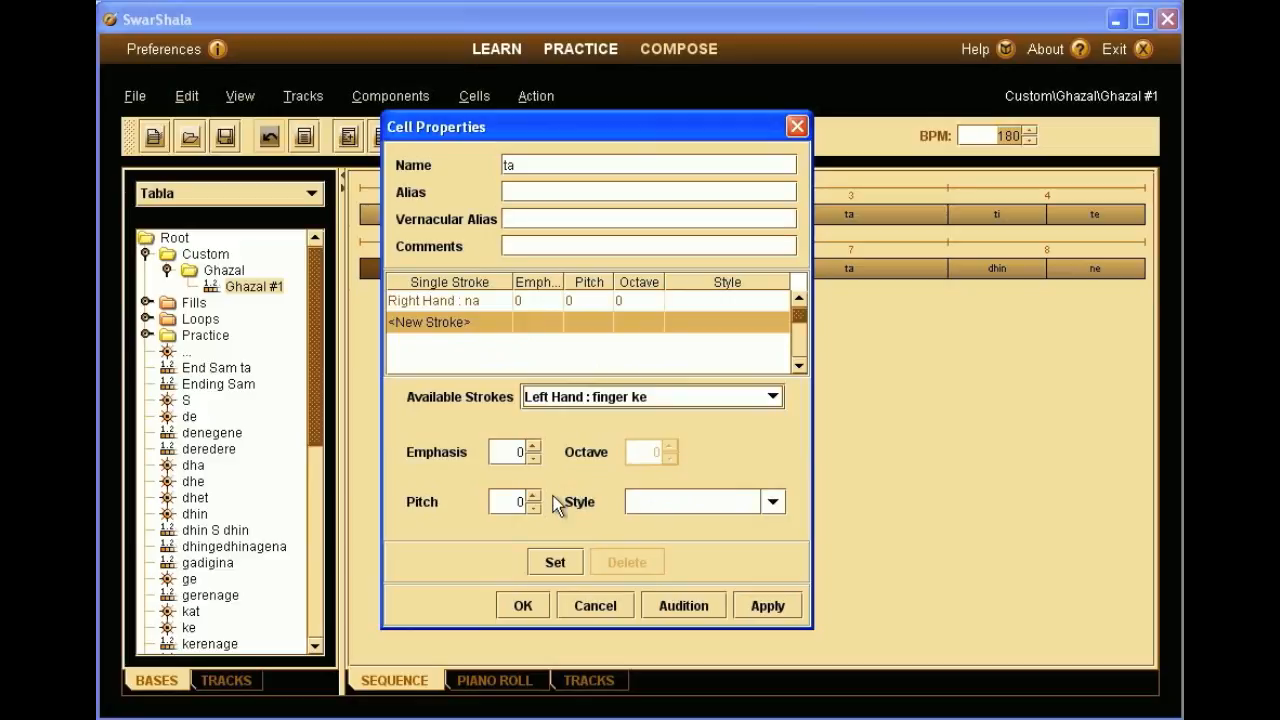
click(555, 560)
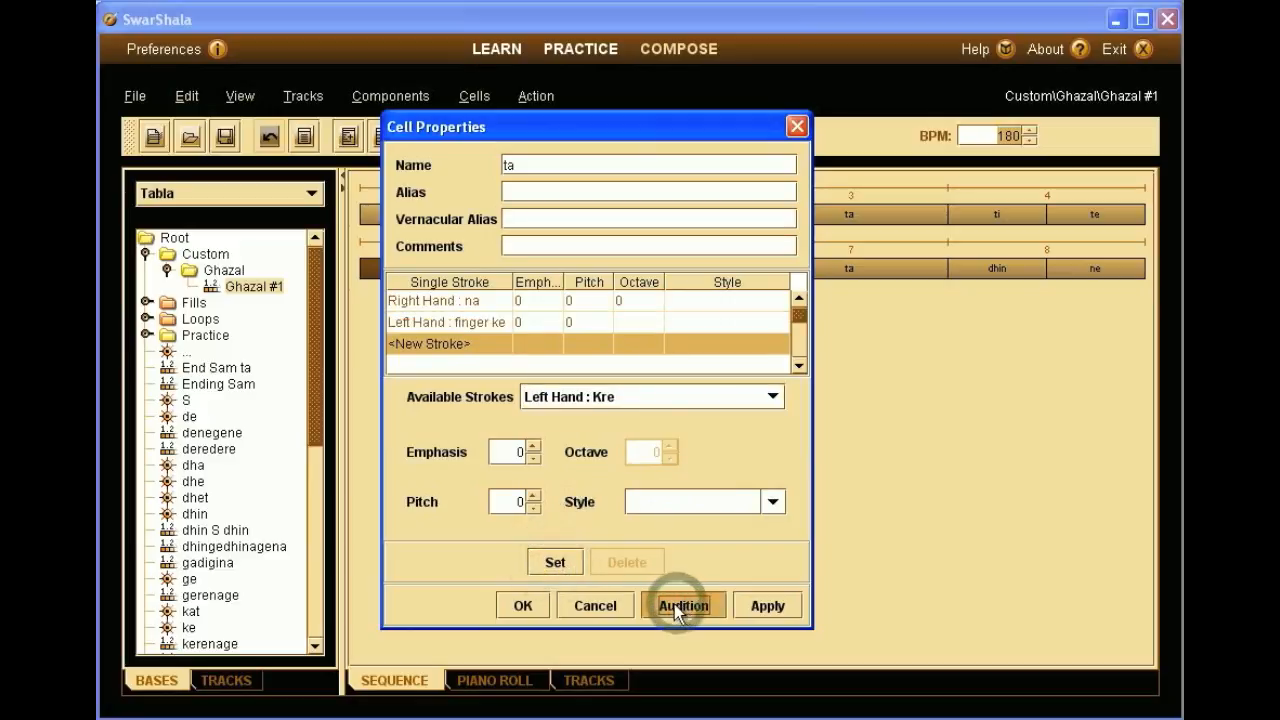
click(540, 605)
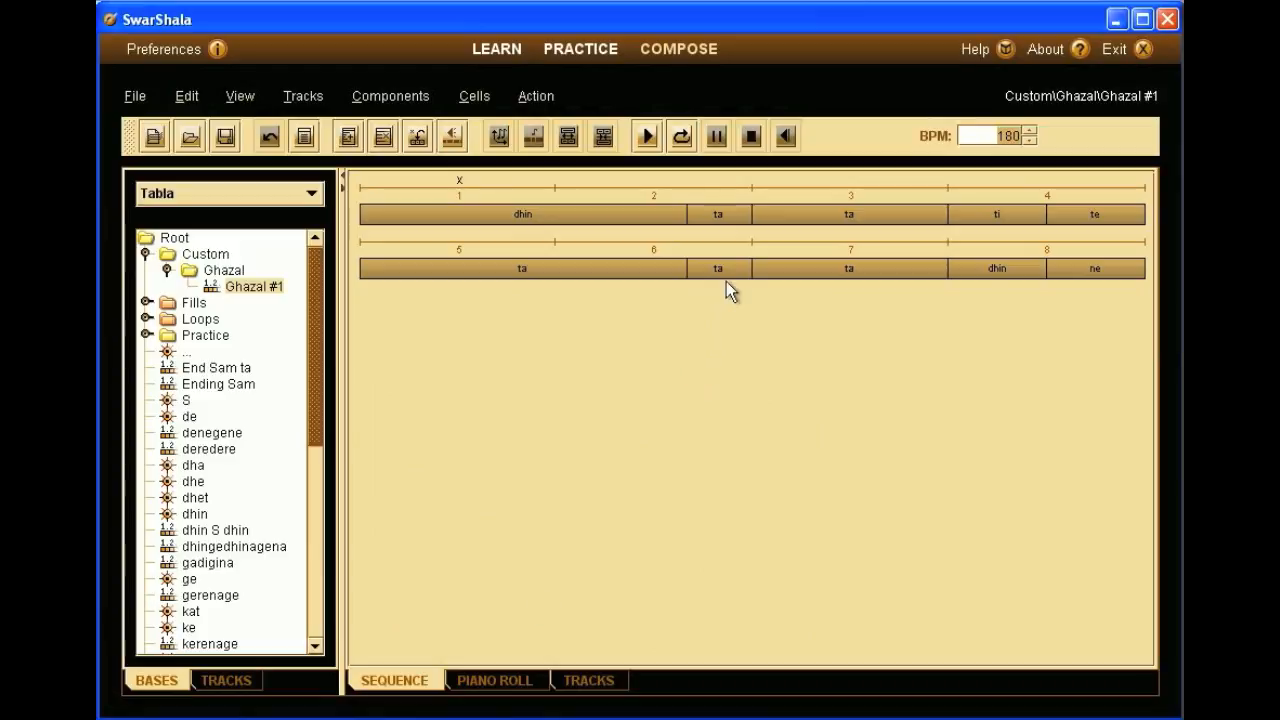
- Add a left-hand finger ke stroke to the second-line ta cell at beat 6
right_click(728, 268)
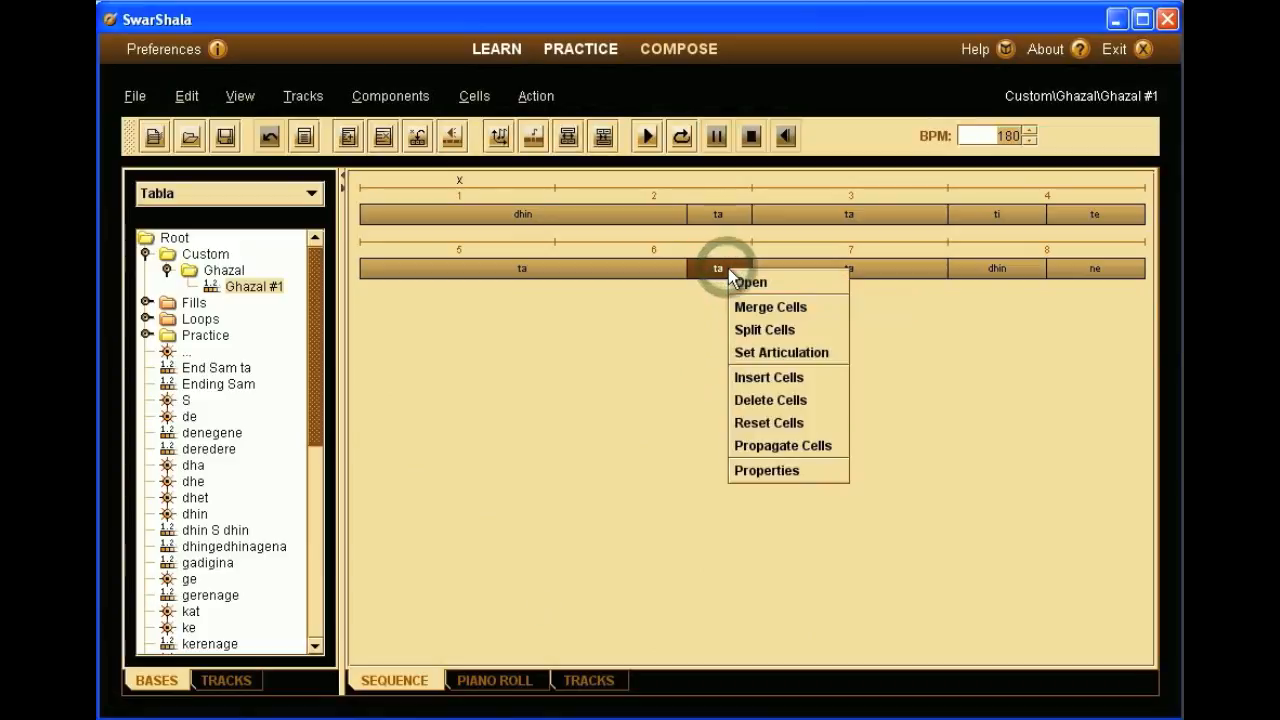
click(763, 471)
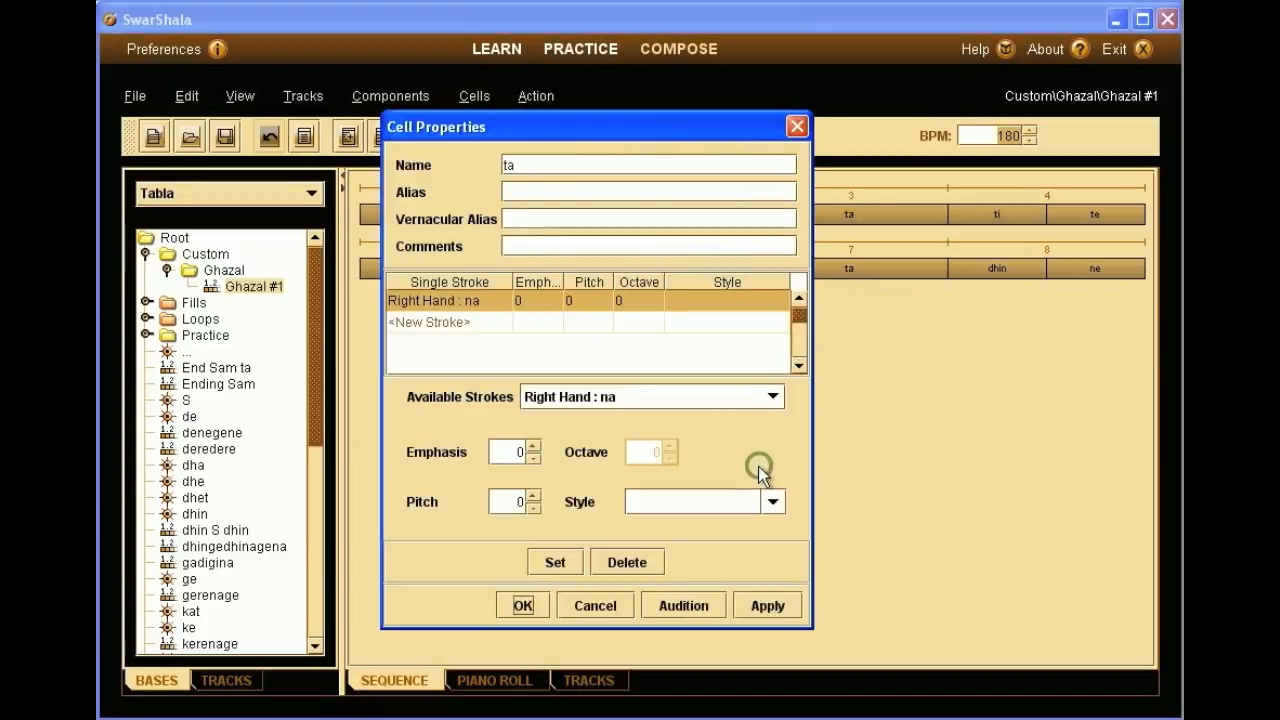
click(520, 322)
click(631, 394)
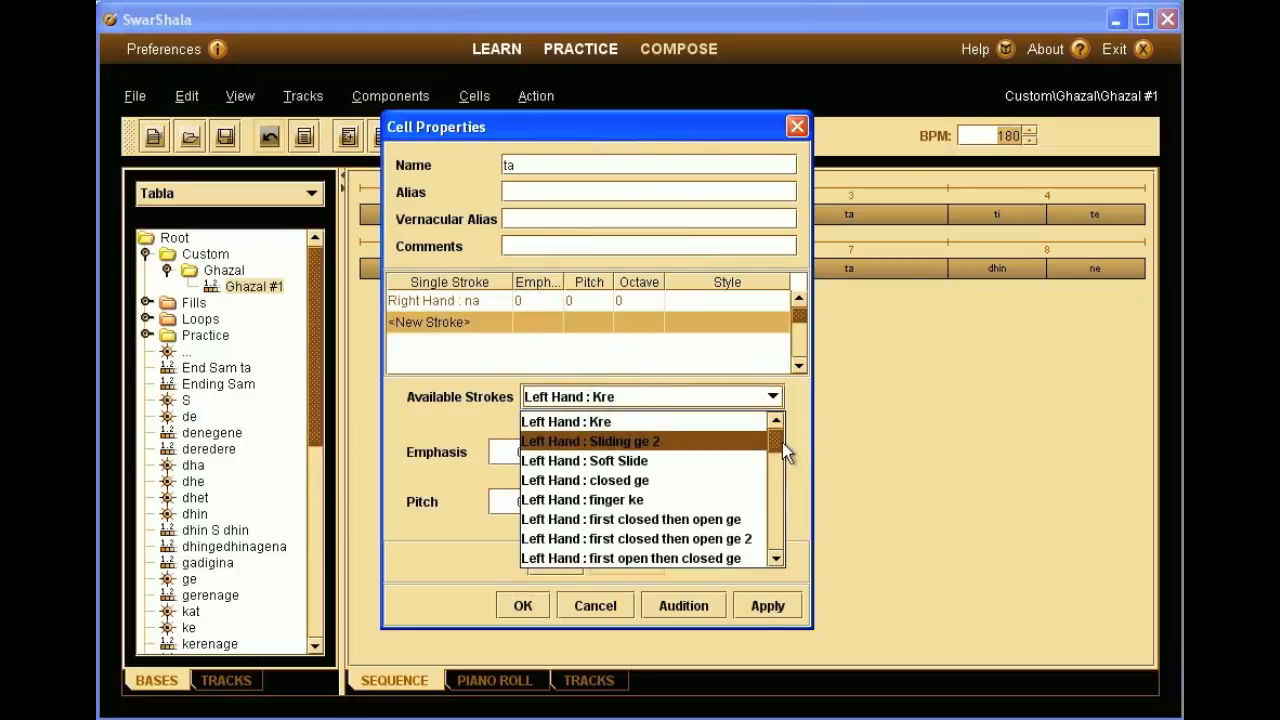
click(731, 497)
click(557, 563)
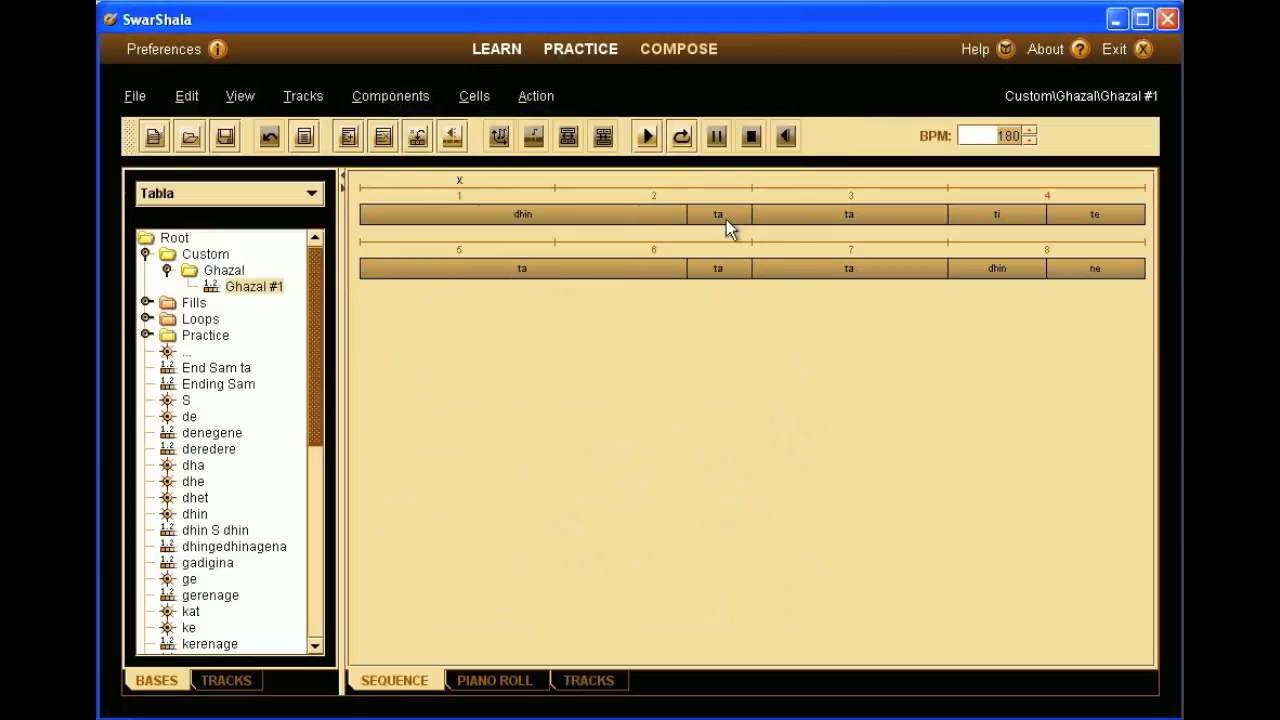
click(681, 138)
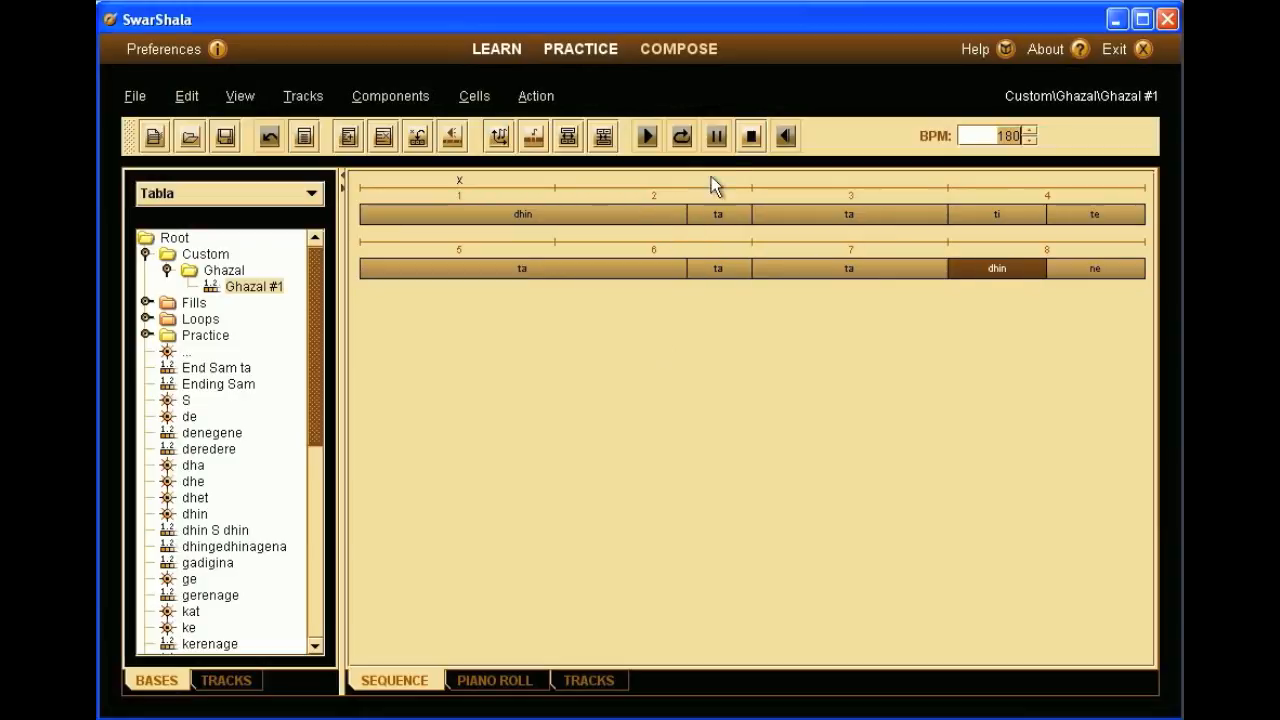
click(751, 138)
click(751, 137)
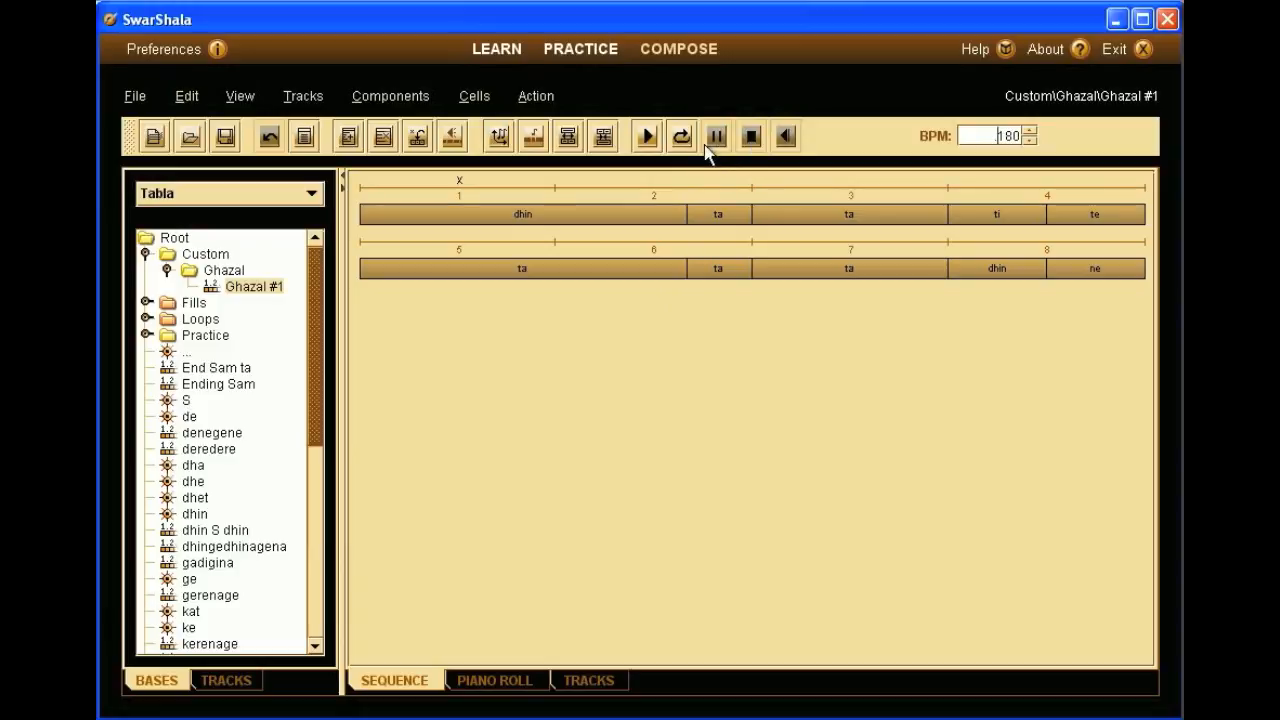
click(568, 211)
- Enter the comment '- with middle finger on left hand' in the opening dhin cell's properties
right_click(568, 214)
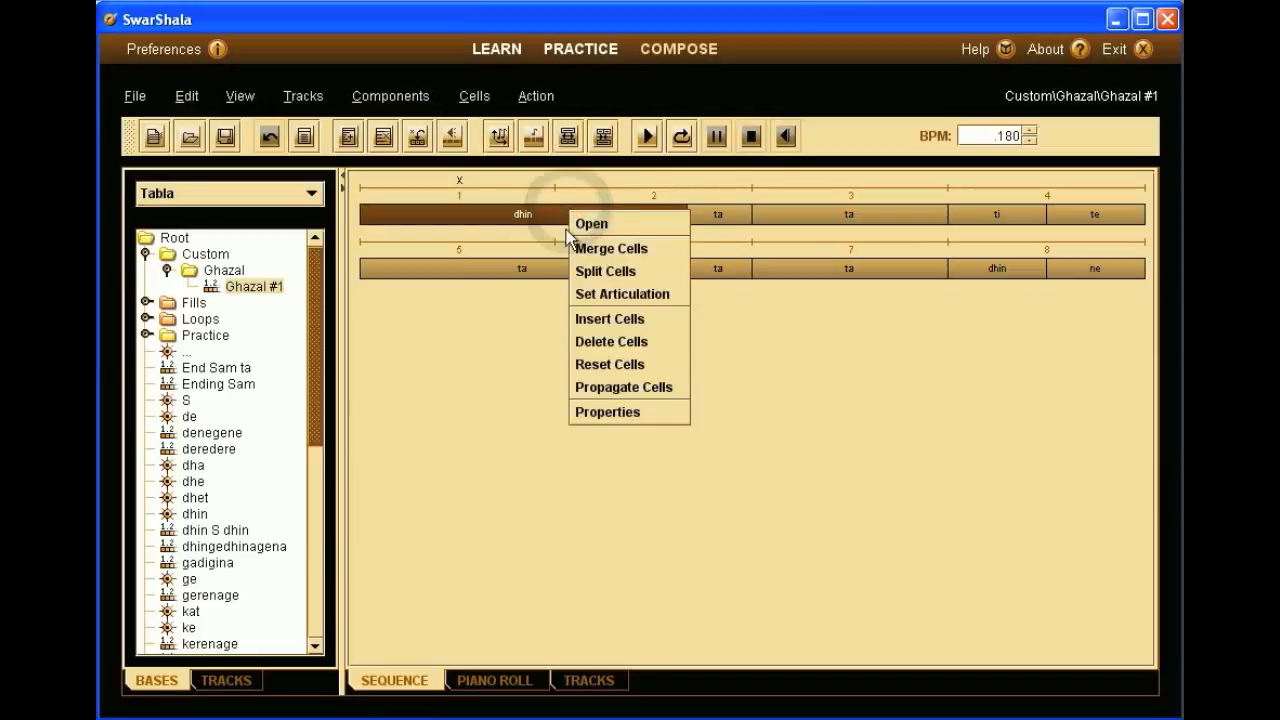
click(607, 410)
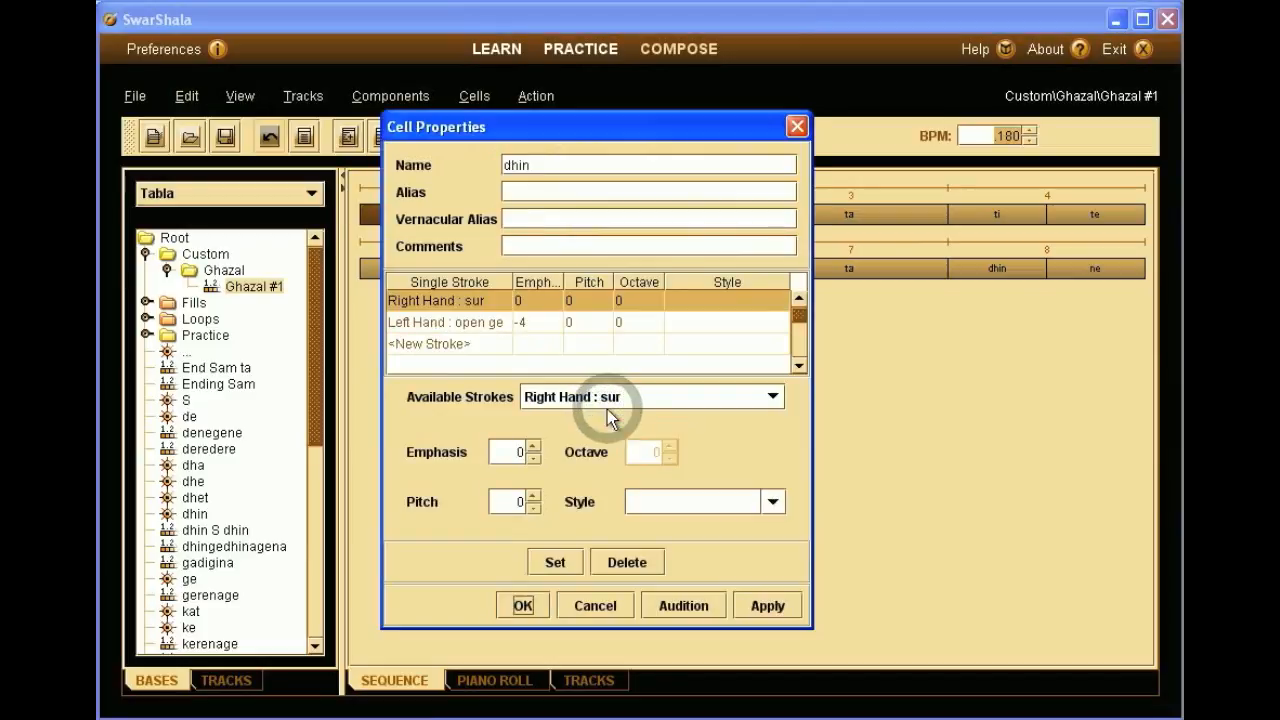
click(534, 248)
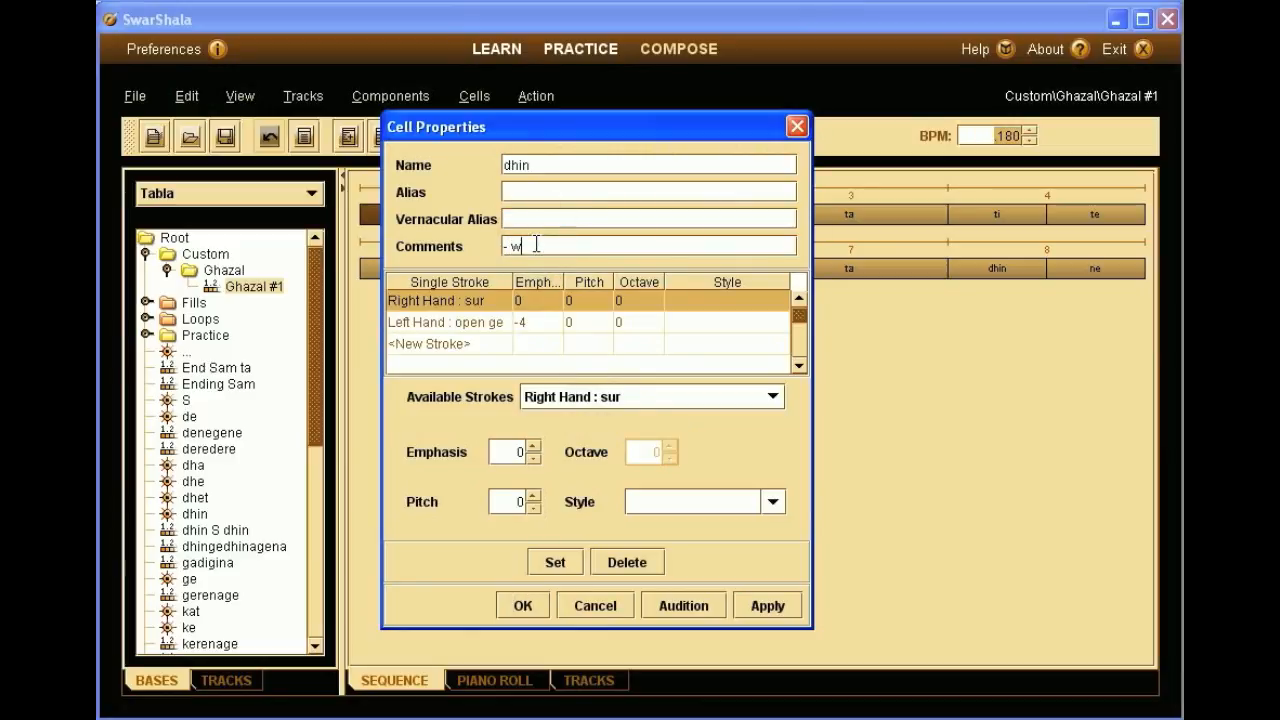
text(- with middle f)
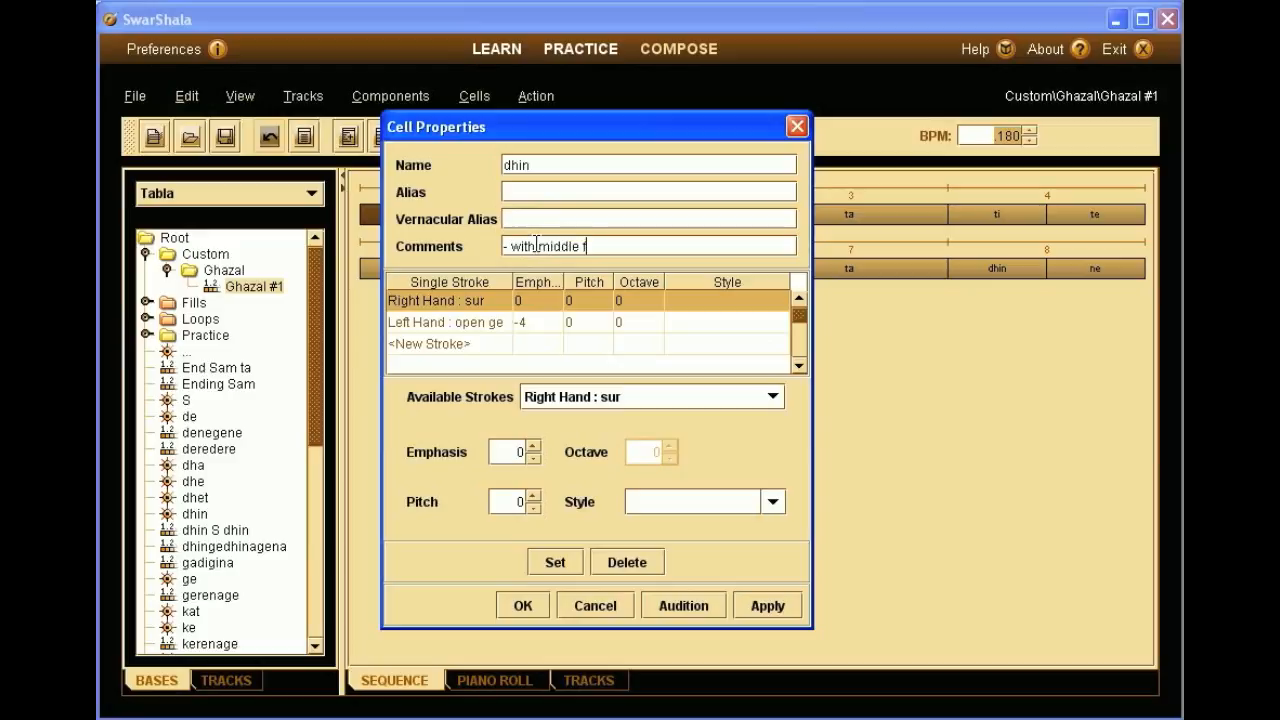
text(inger on left hand)
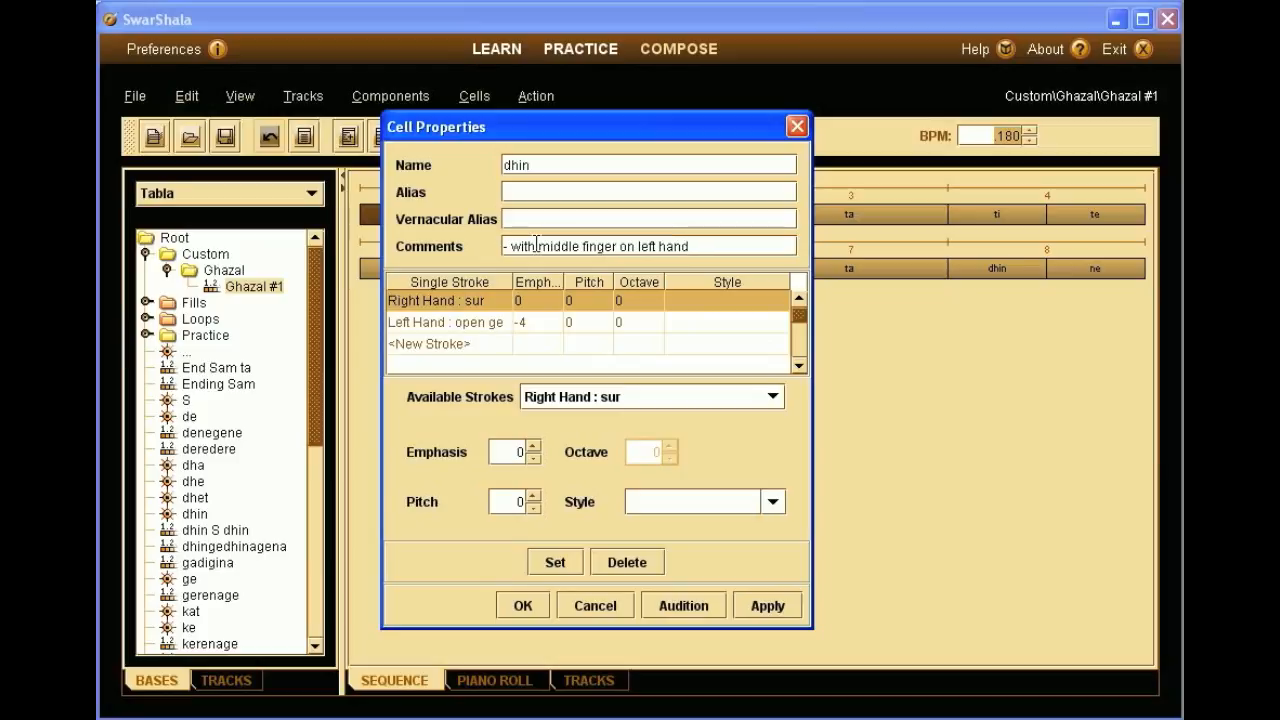
click(522, 605)
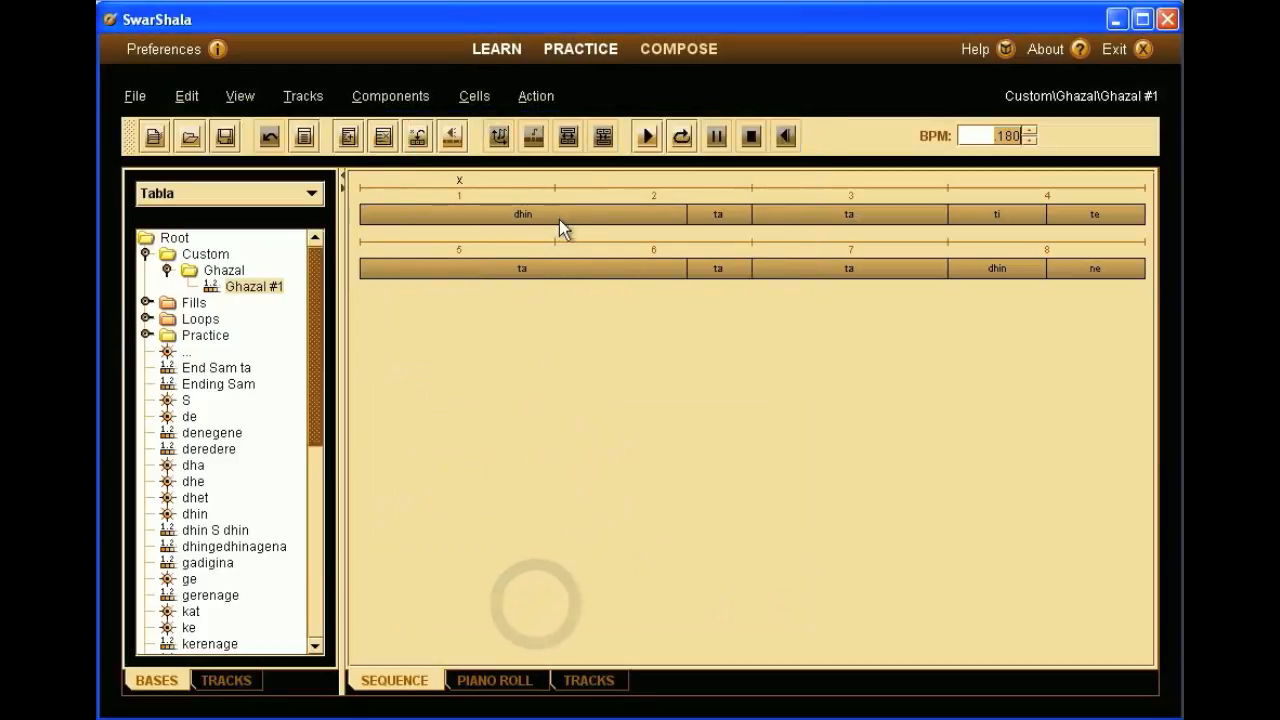
mouse_move(562, 216)
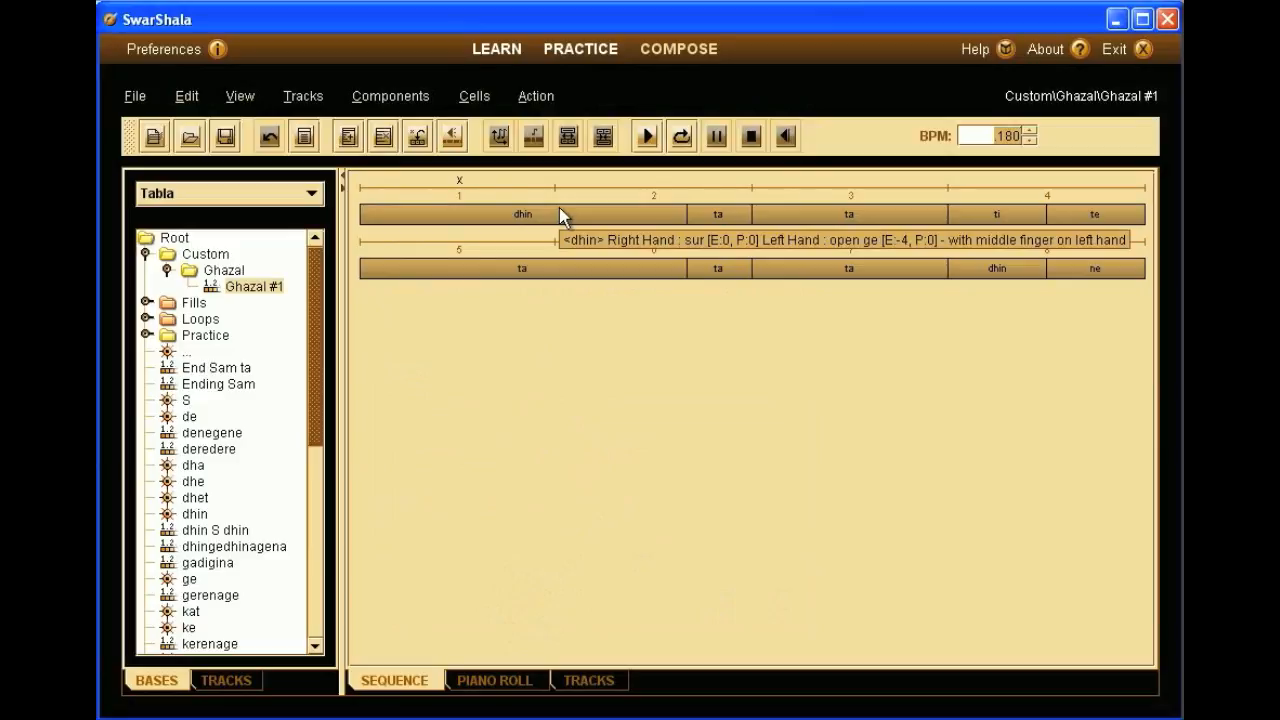
- Save the comment '- with index finger on left hand' on the beat-2 ta cell, then deselect the cells
right_click(700, 211)
click(738, 413)
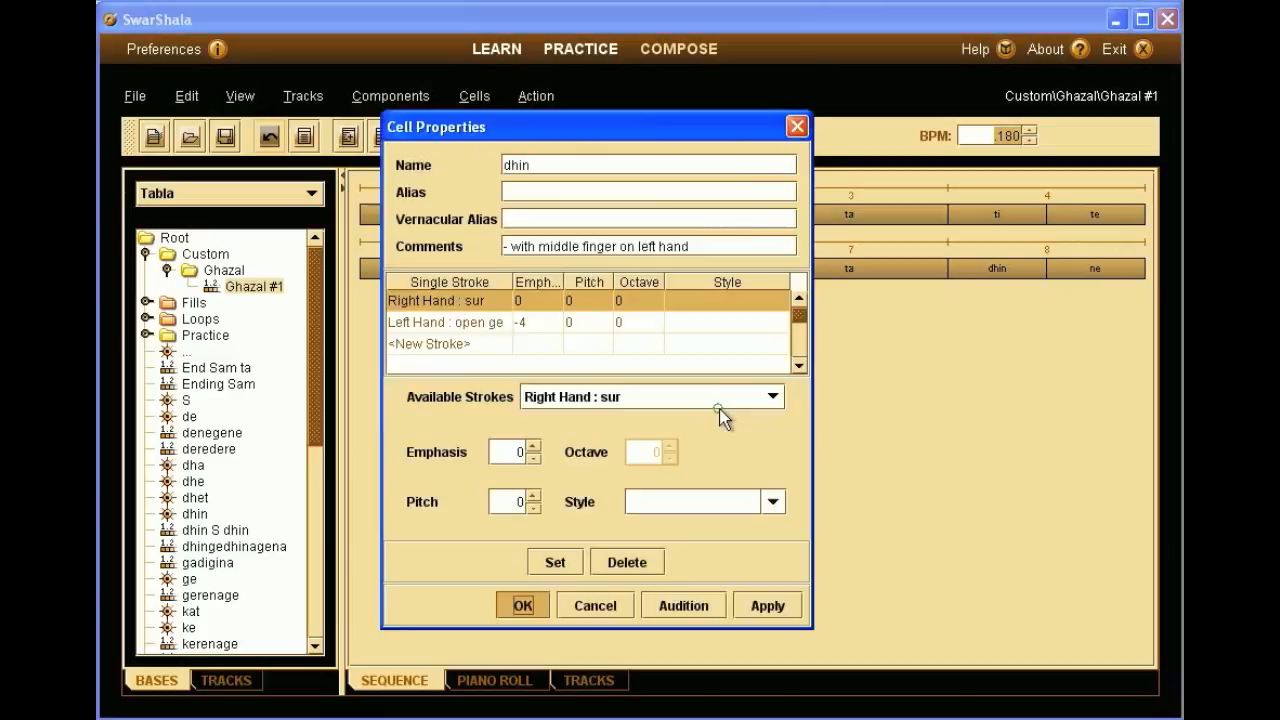
click(510, 245)
text(- with index finfer)
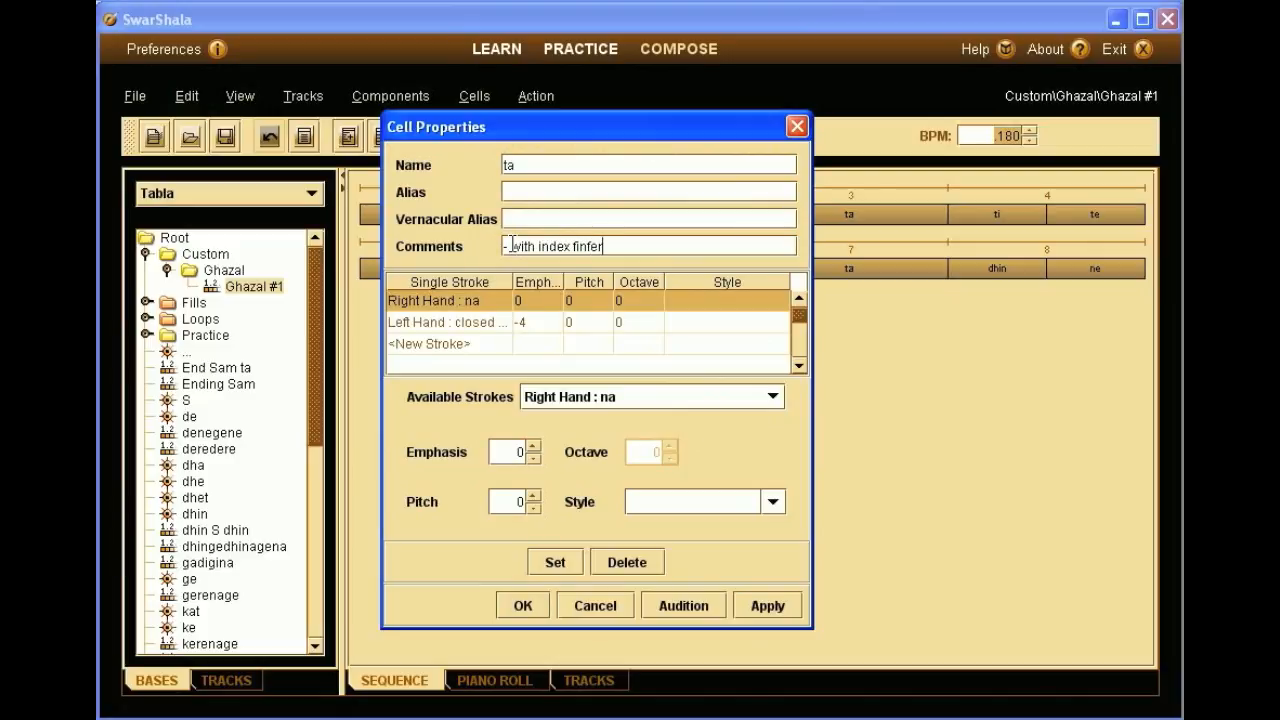
key(BackSpace)
key(BackSpace)
key(BackSpace)
text(ger on left hand)
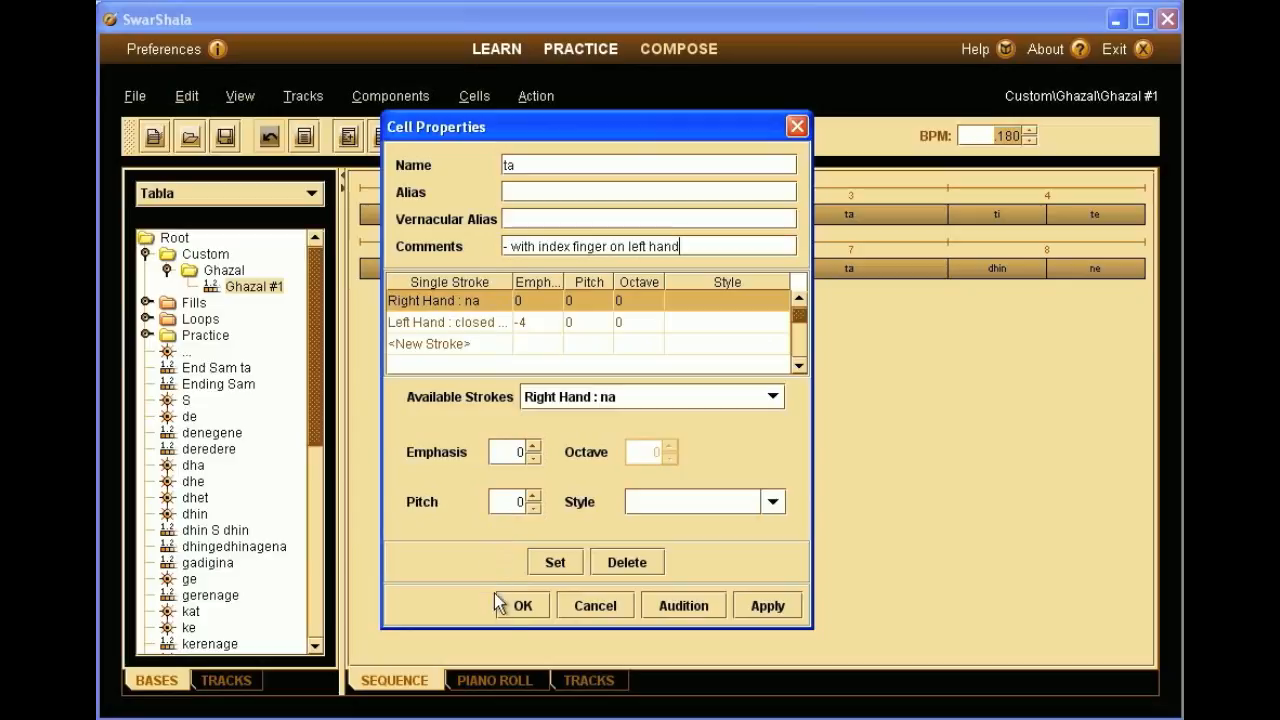
click(520, 606)
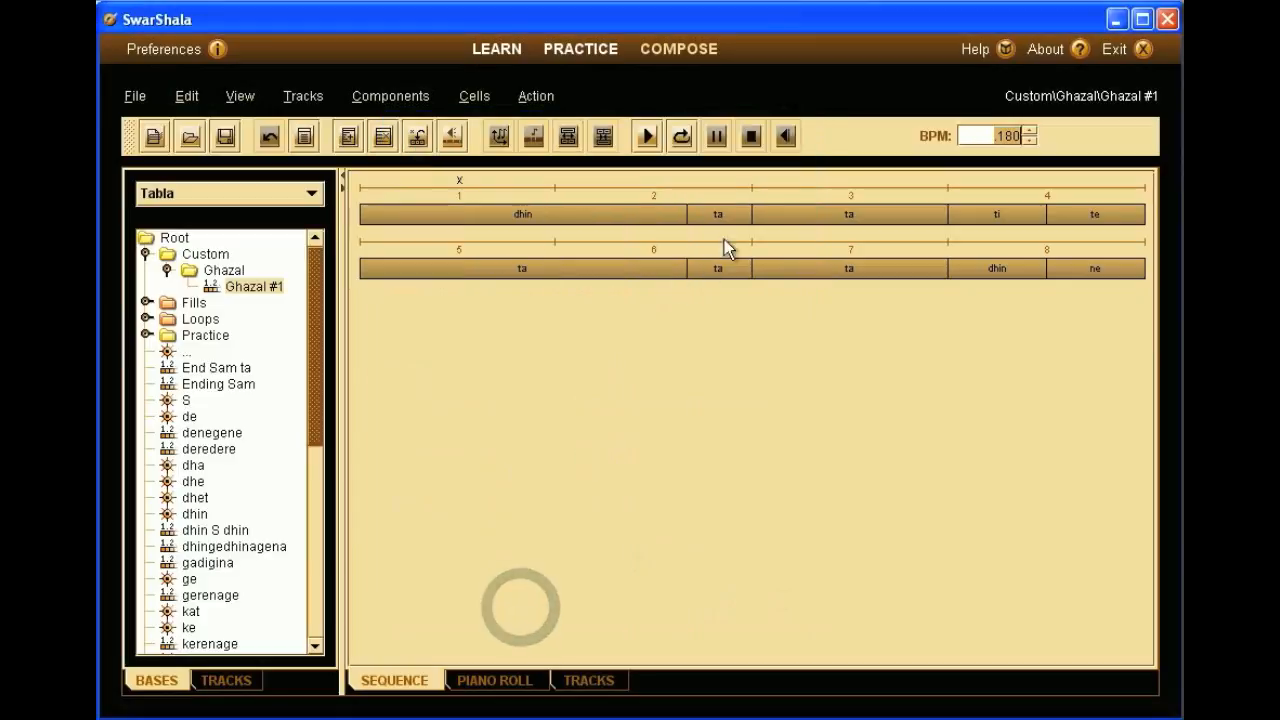
mouse_move(737, 215)
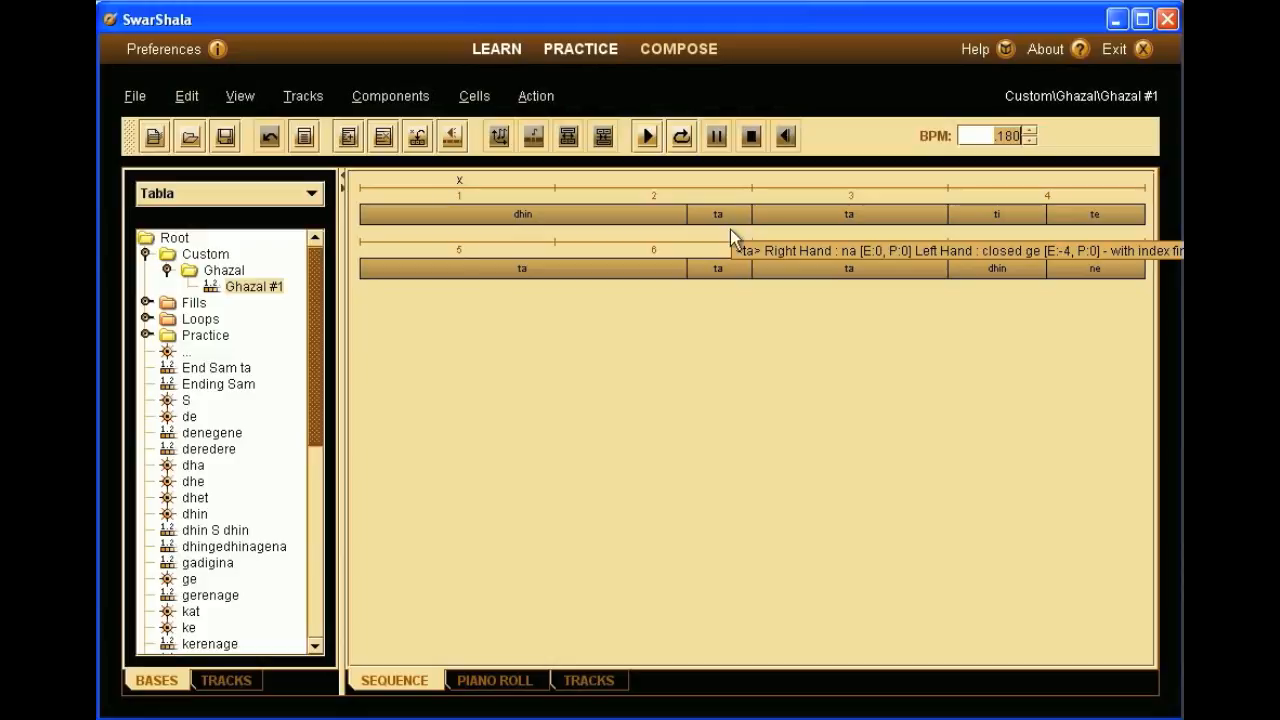
click(701, 320)
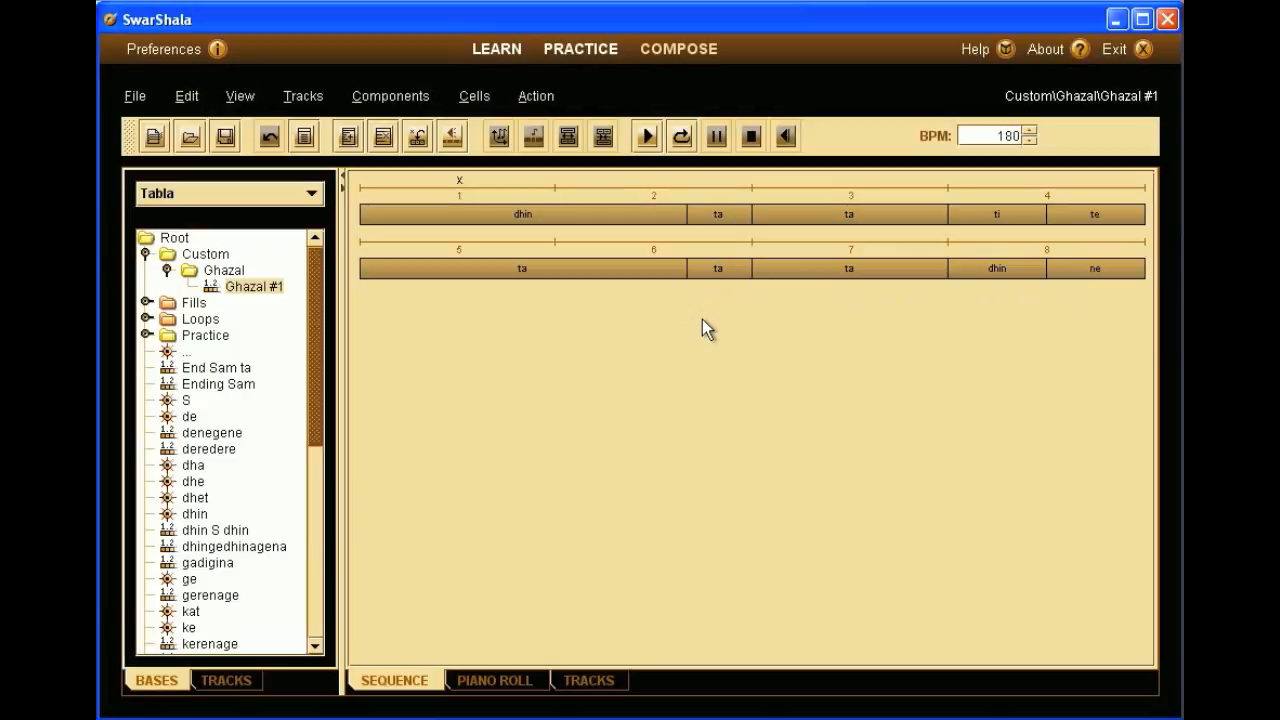
- Set Tali at beat 1 and Khali at beat 5 in Components > Set Bars
click(402, 96)
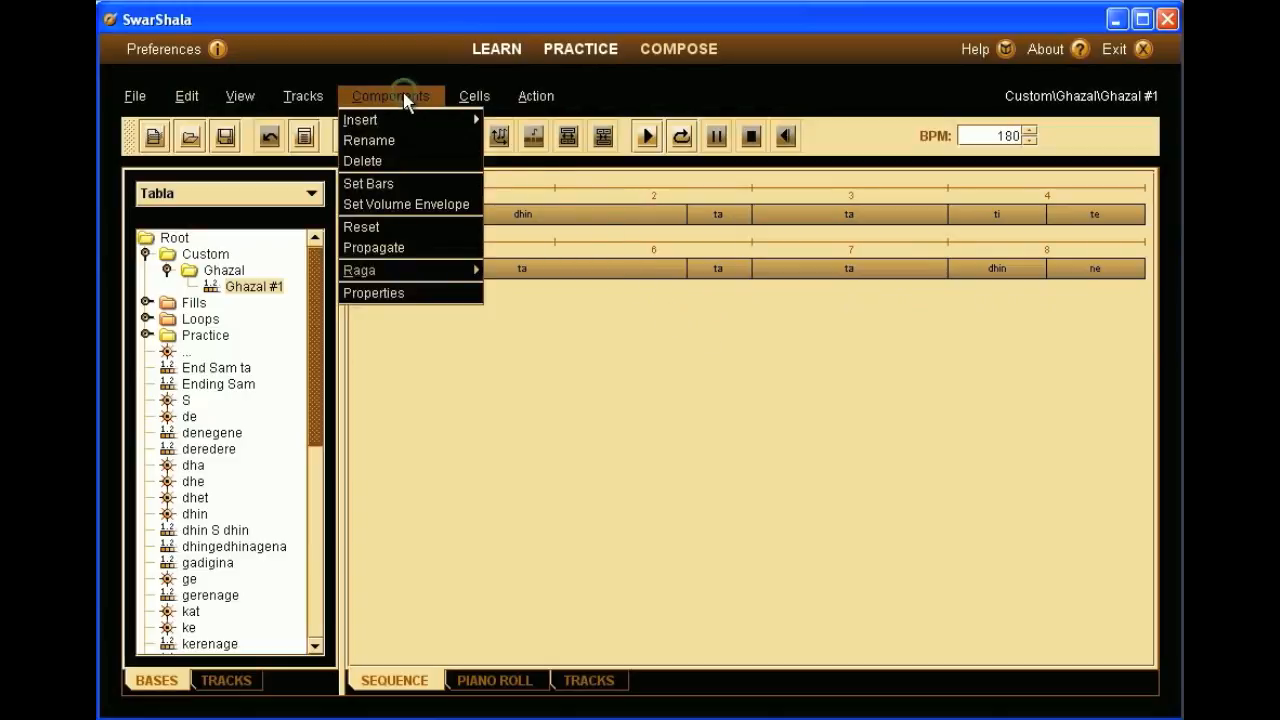
click(402, 185)
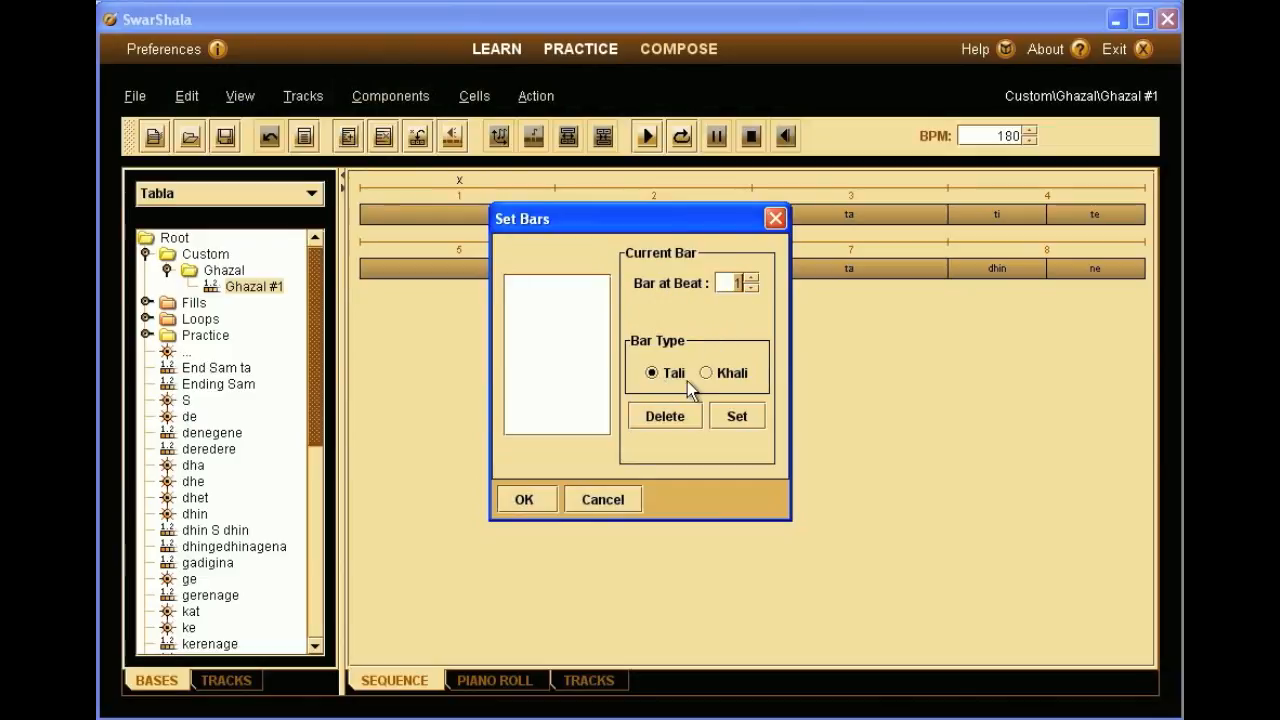
click(736, 418)
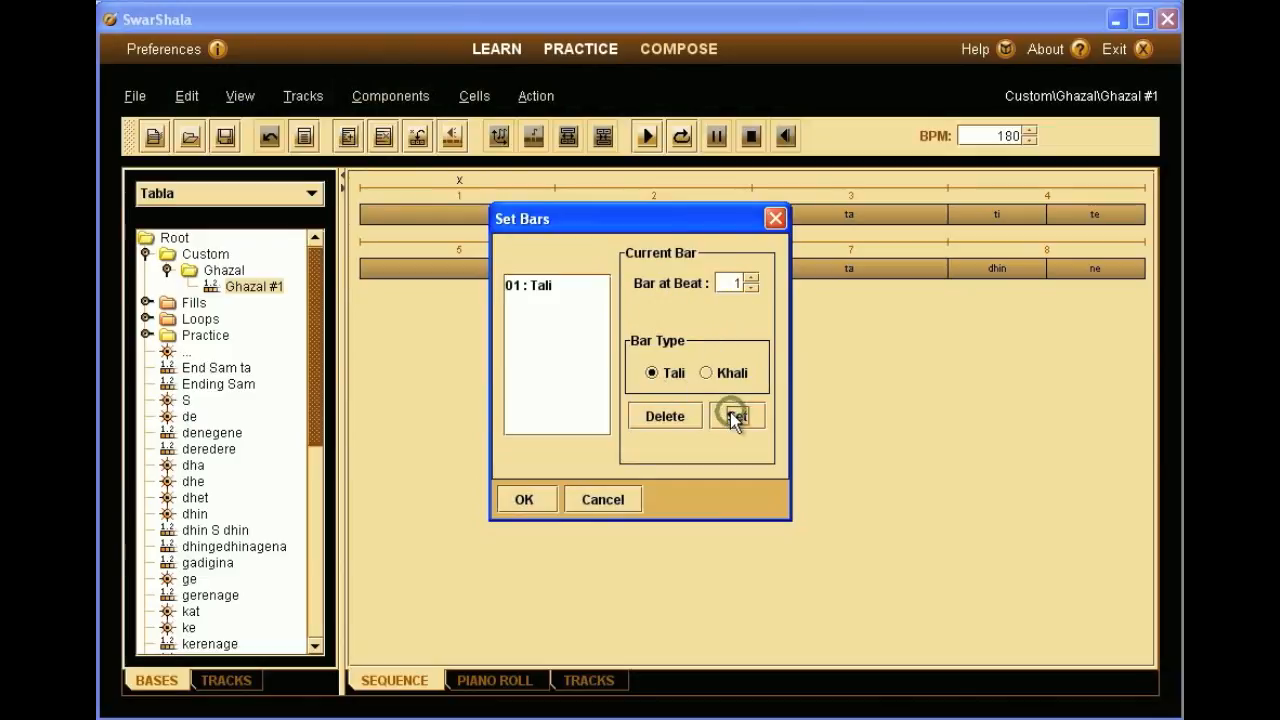
click(751, 279)
click(751, 279)
click(752, 279)
click(706, 372)
click(735, 416)
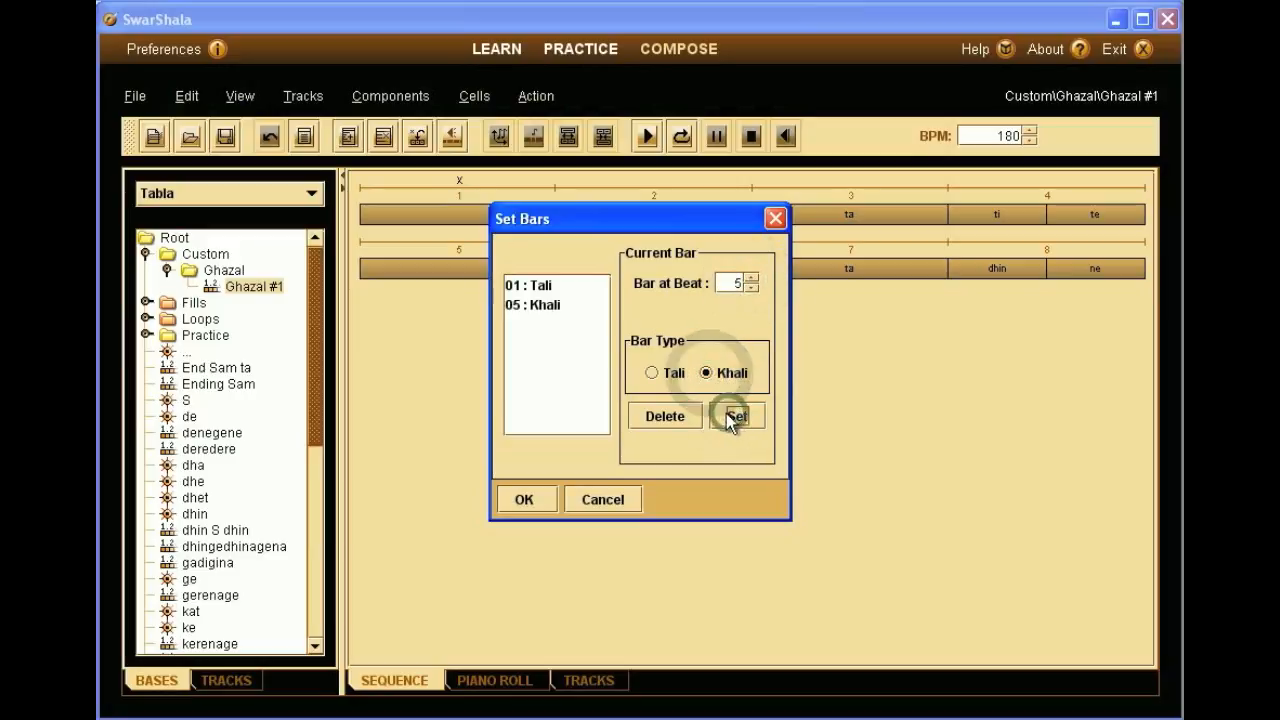
click(526, 494)
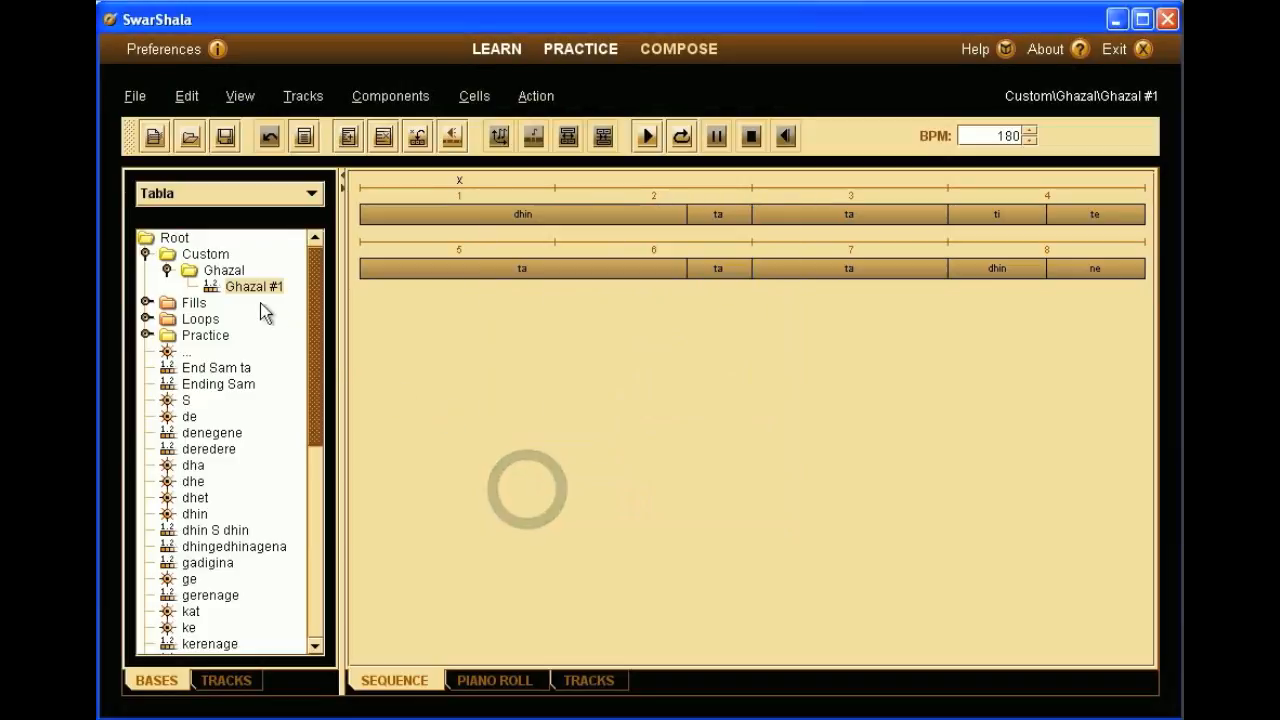
- Reselect the Ghazal #1 sequence in the library's Ghazal folder
double_click(226, 272)
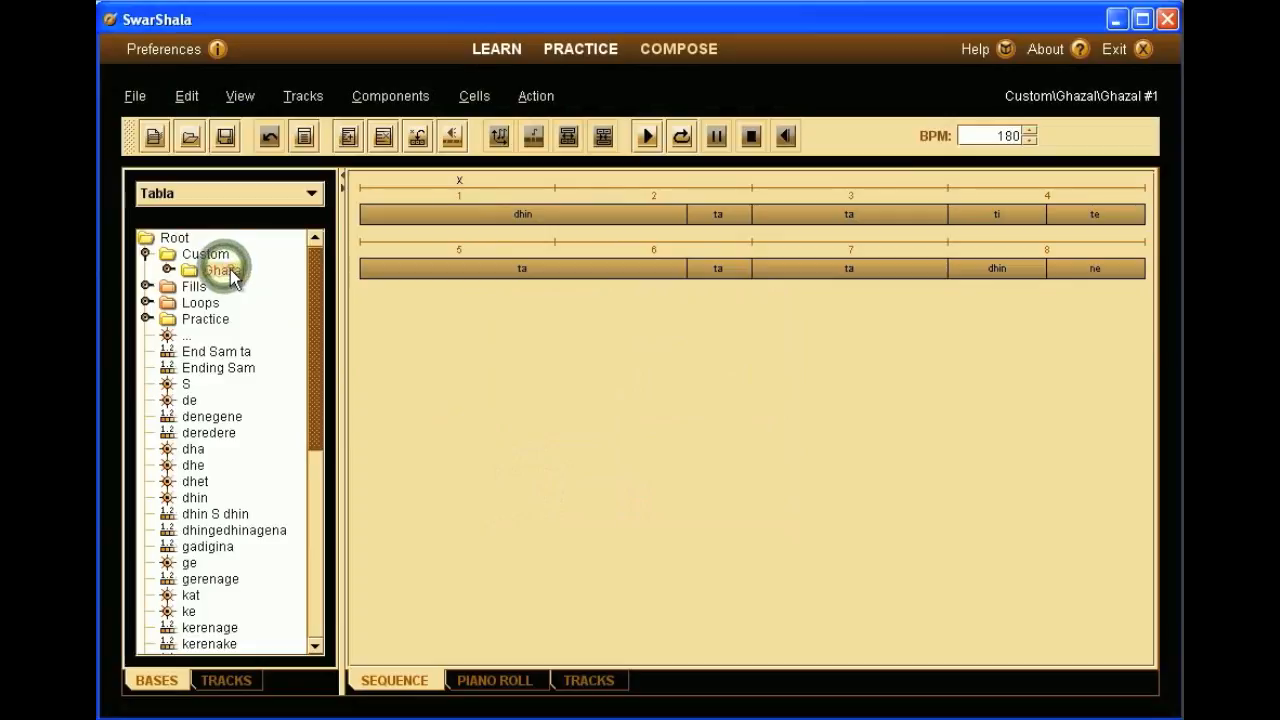
double_click(230, 268)
click(245, 287)
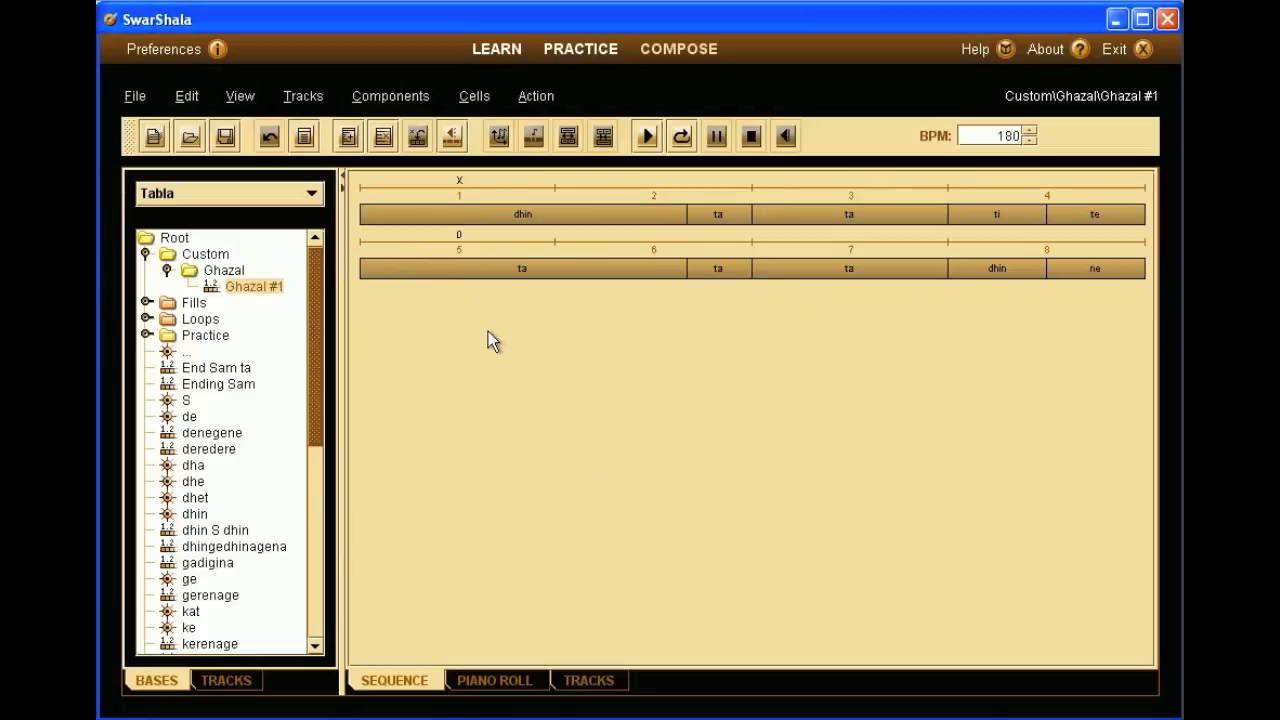
key(period)
- Create a new blank composition and switch to its TRACKS view
click(146, 102)
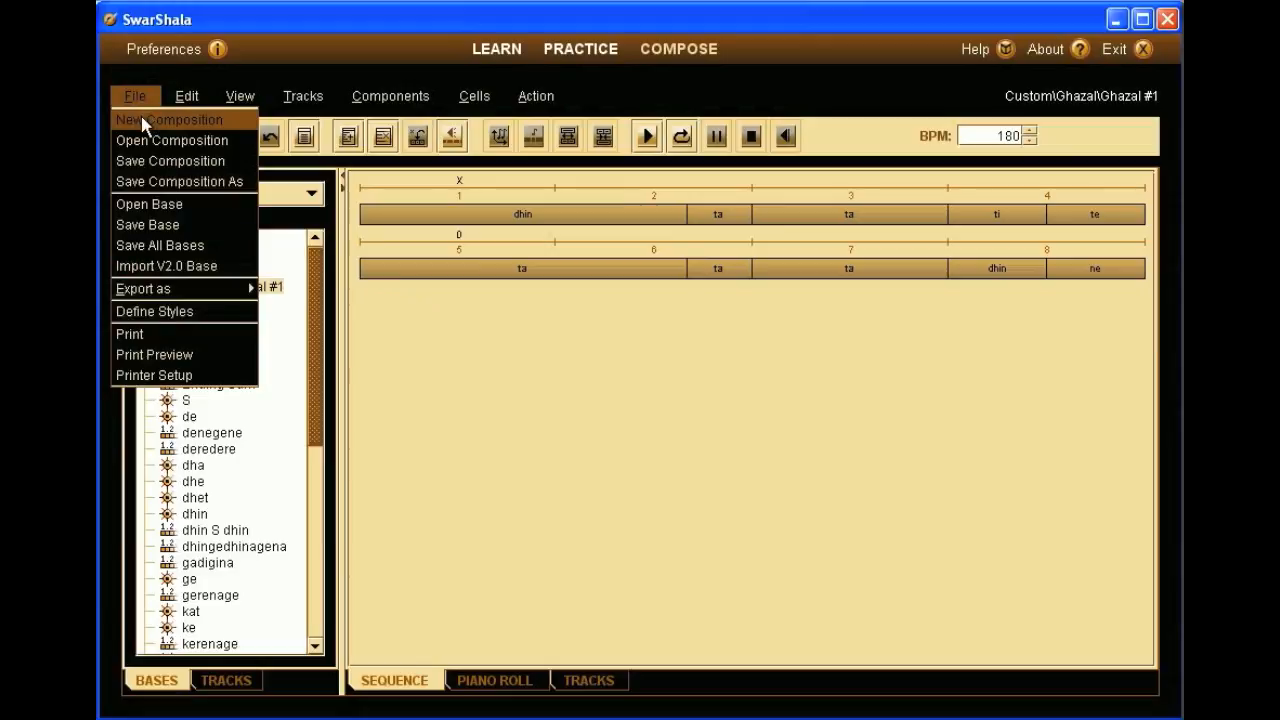
click(143, 122)
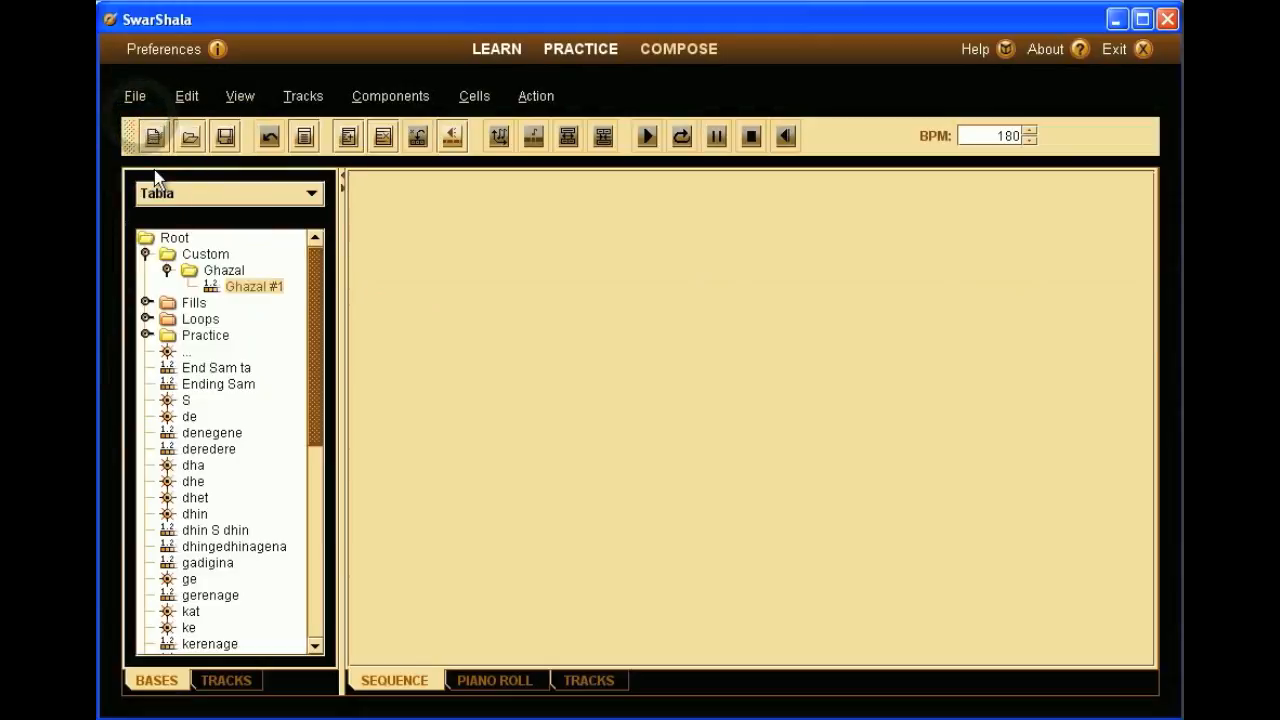
click(222, 679)
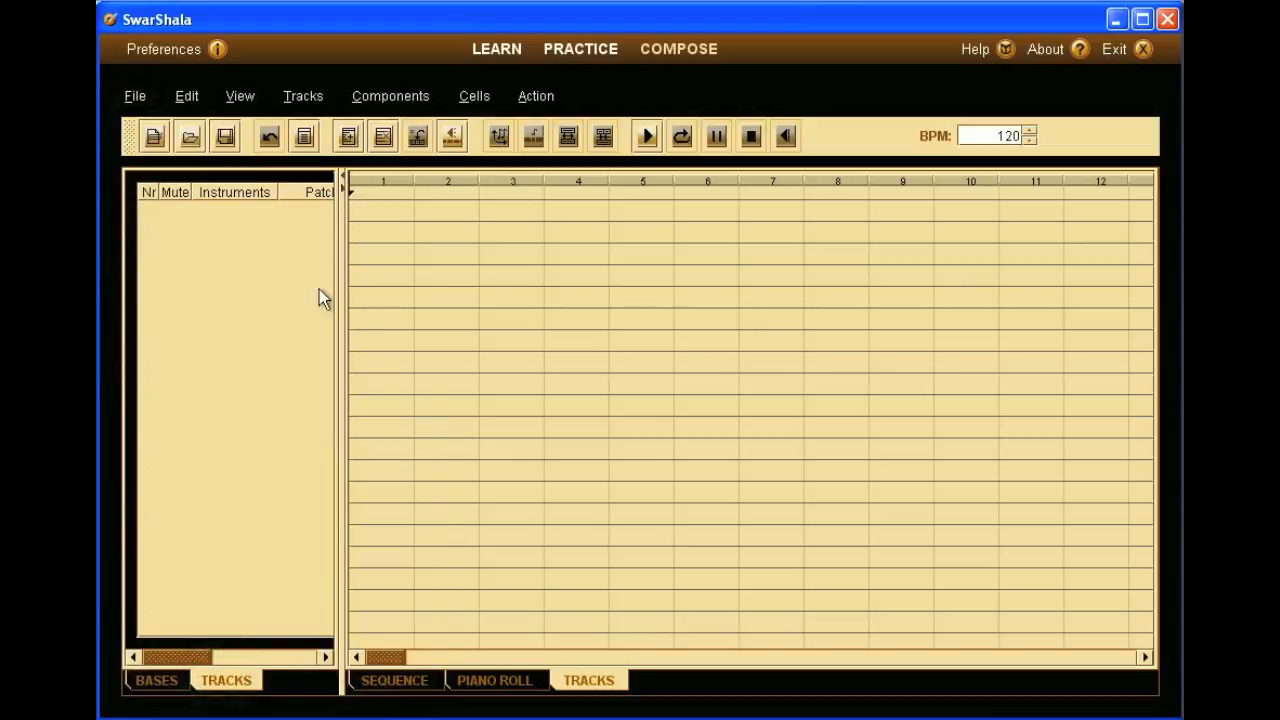
- Create track 1 with instrument Tabla and Sa pitch Black One
click(304, 95)
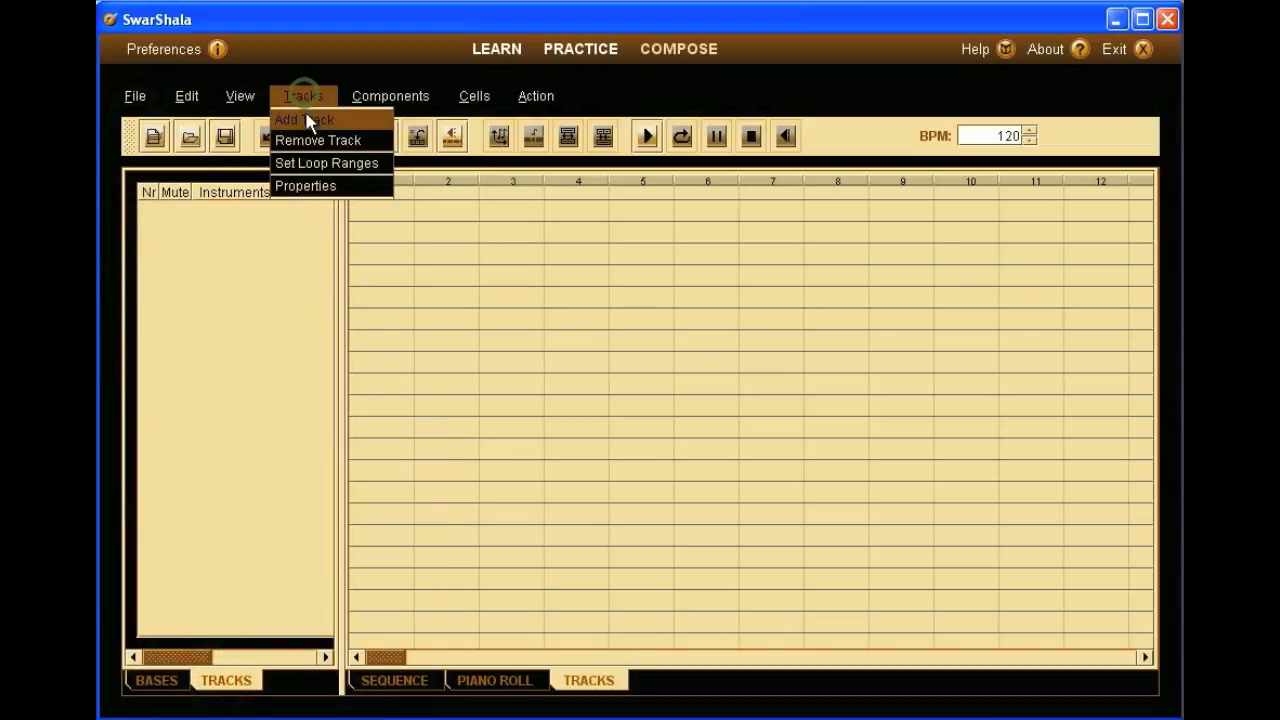
click(306, 117)
click(700, 205)
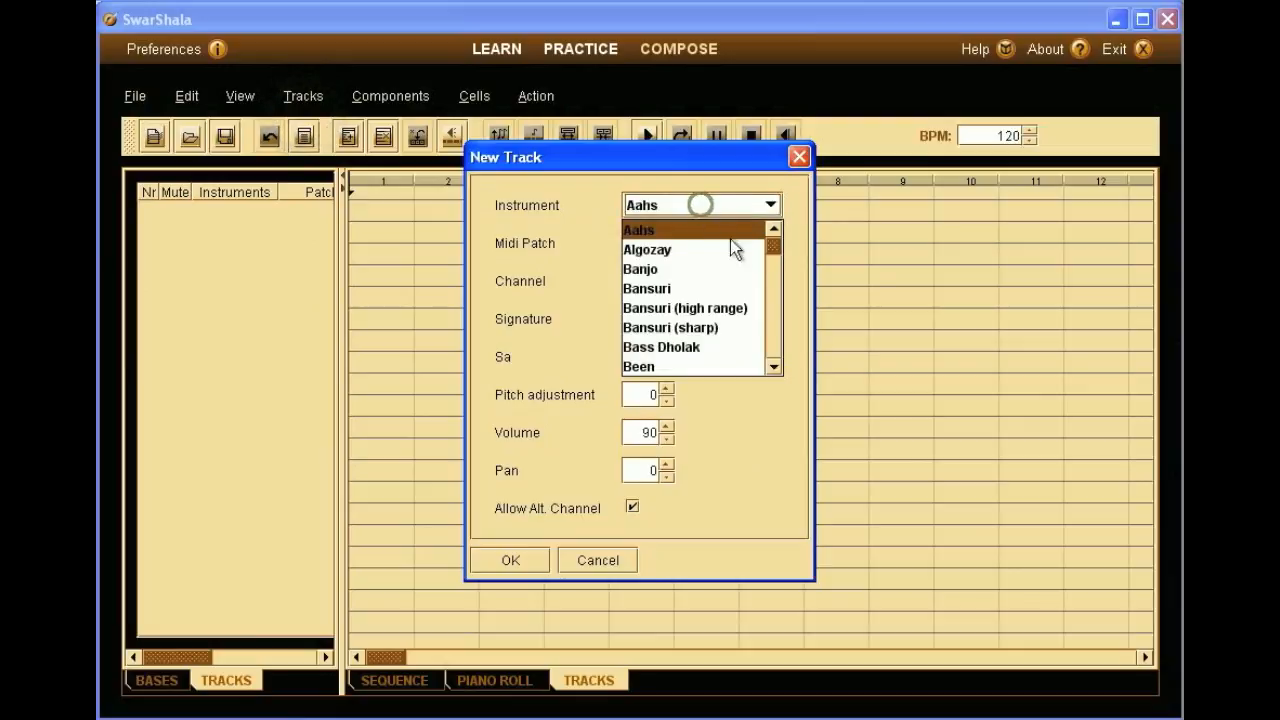
drag(776, 249, 770, 337)
click(730, 298)
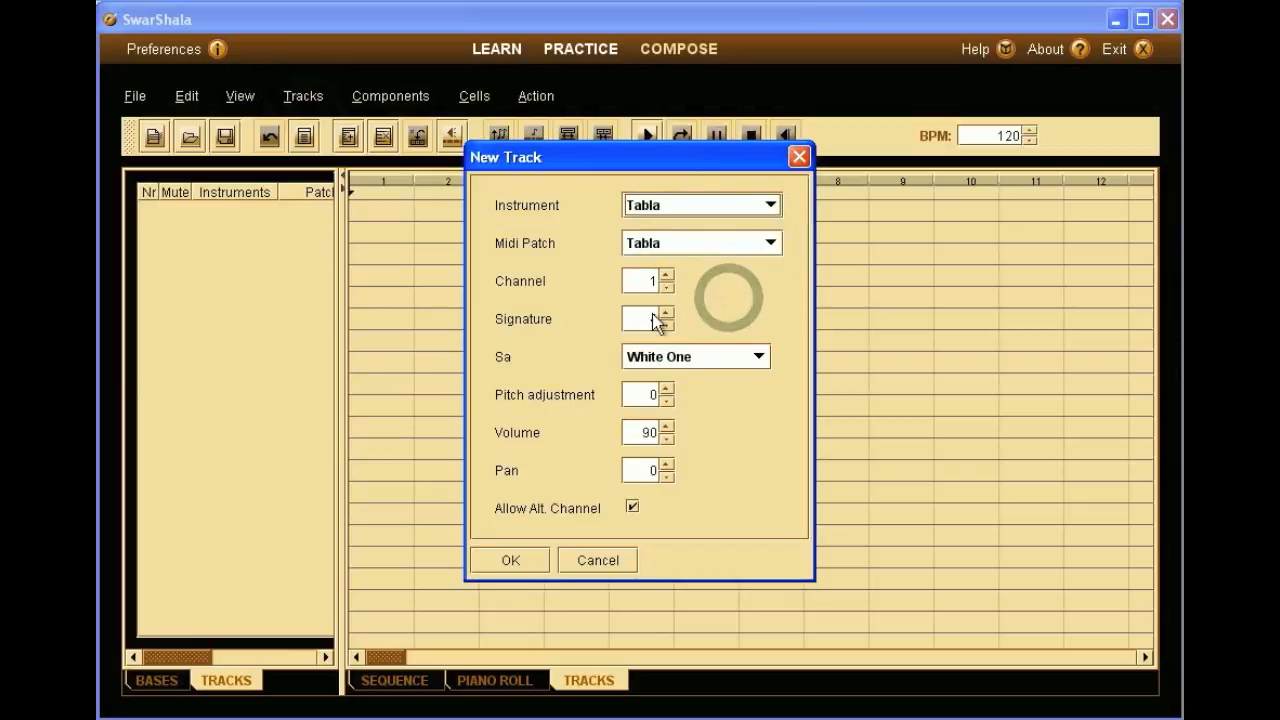
click(755, 357)
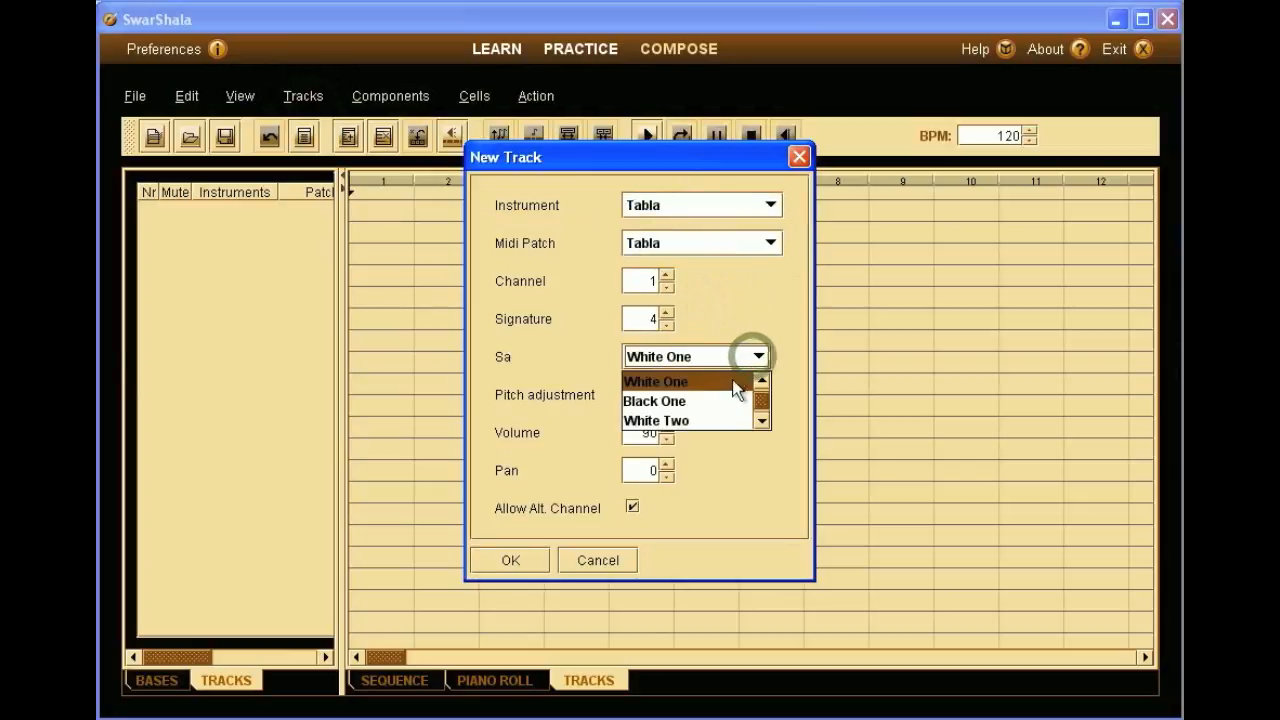
click(726, 398)
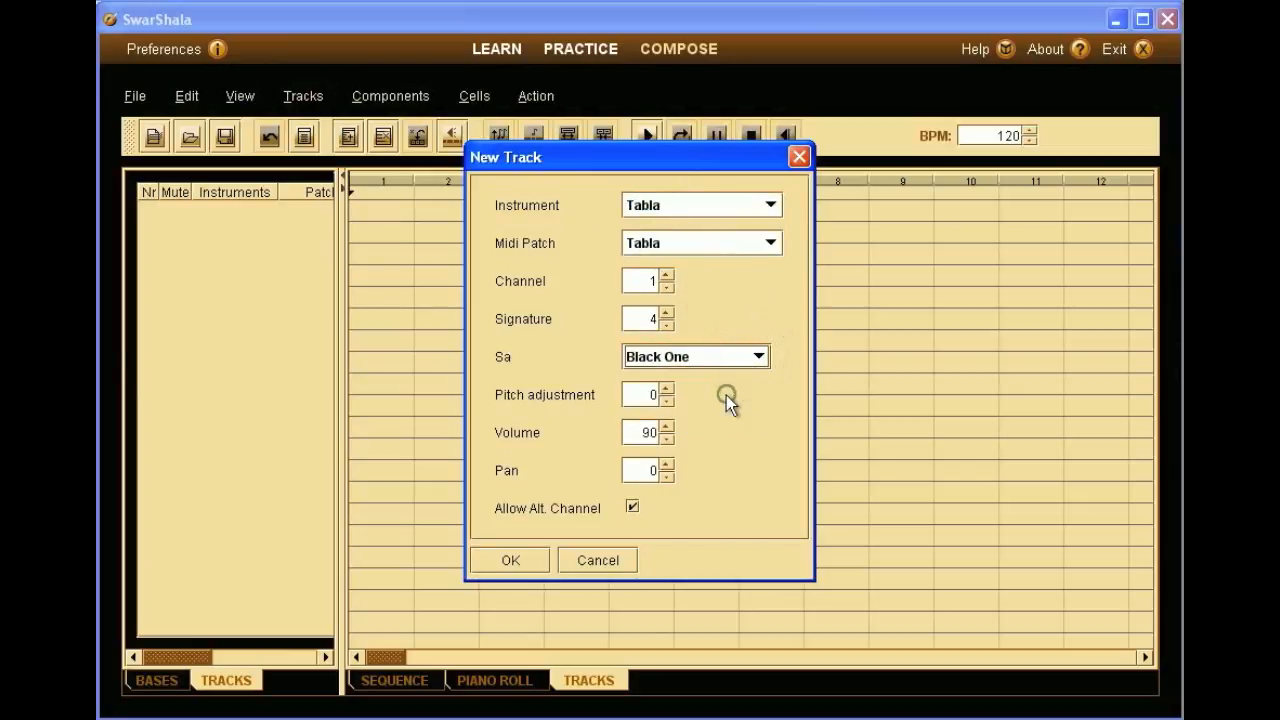
click(531, 557)
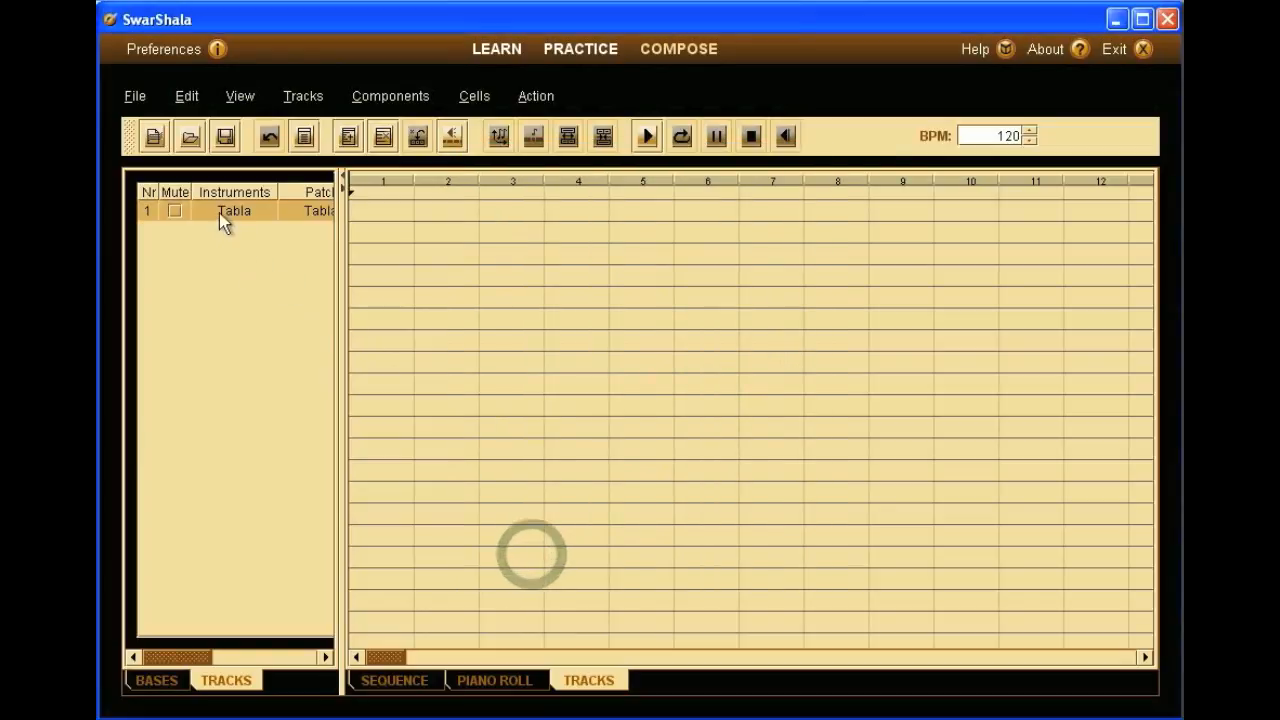
- Drag Ghazal #1 from the BASES library onto the Tabla track at bar 2, then play
click(157, 680)
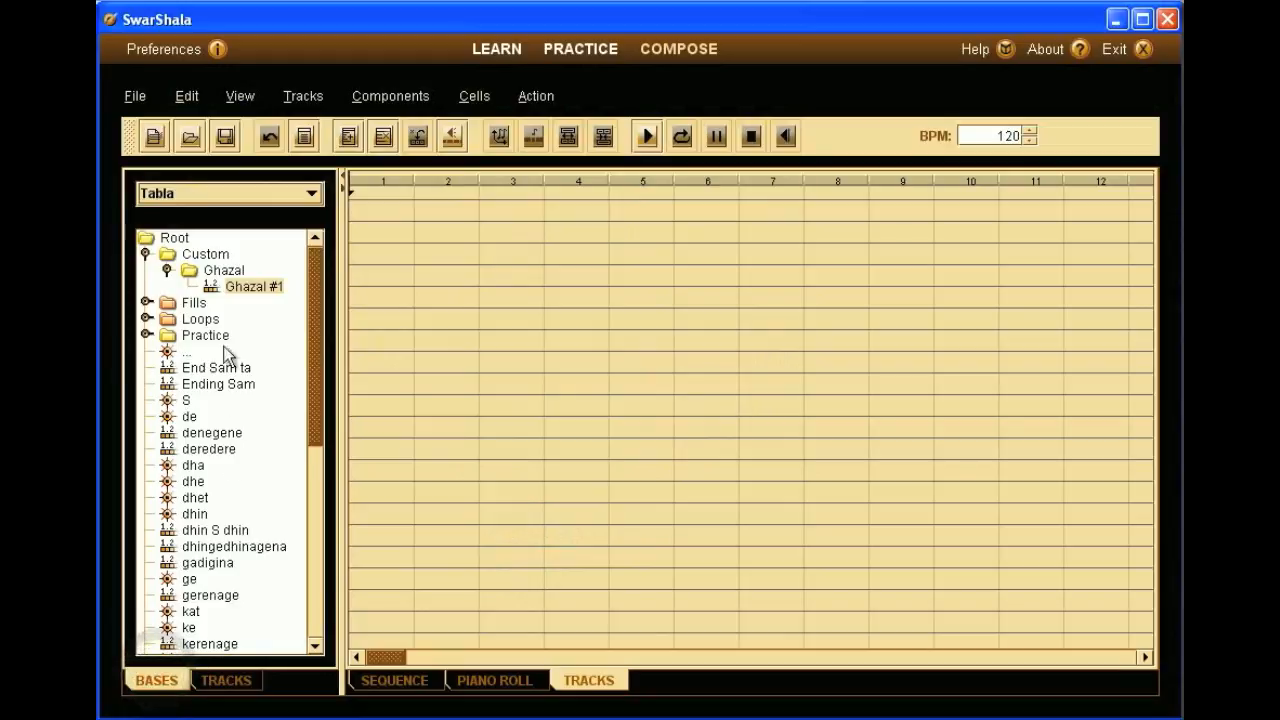
drag(241, 286, 418, 210)
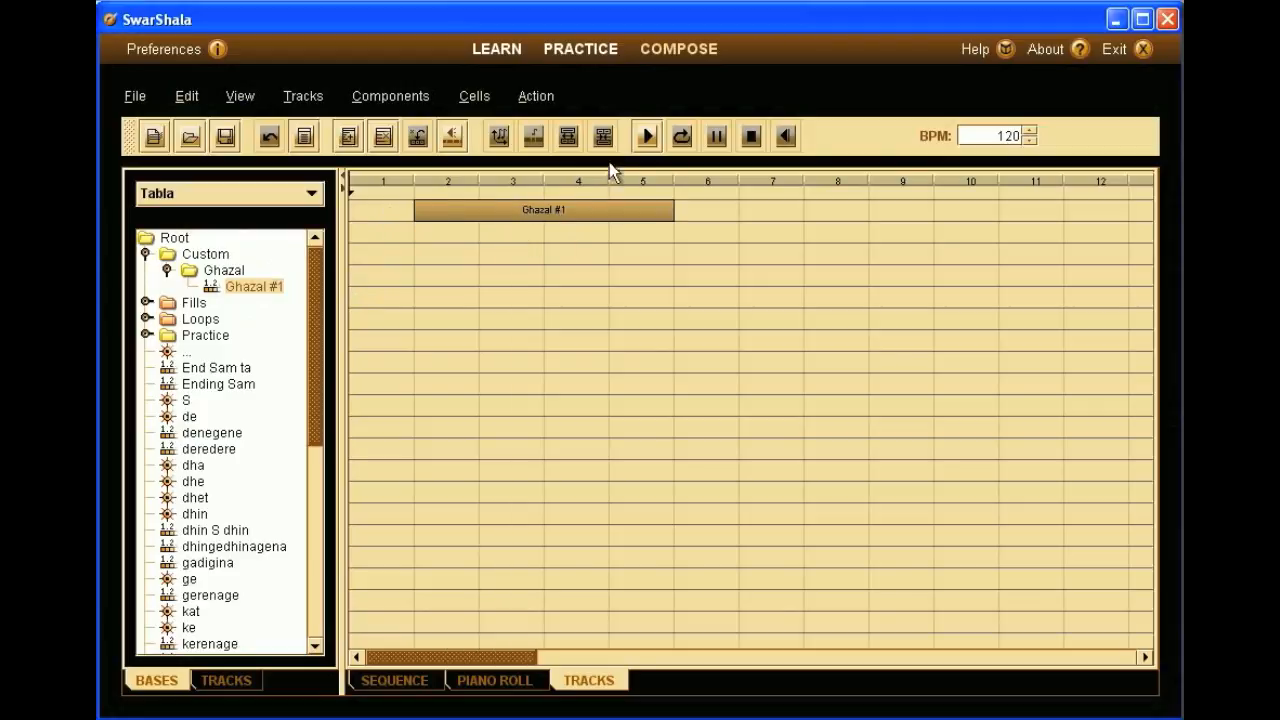
click(648, 135)
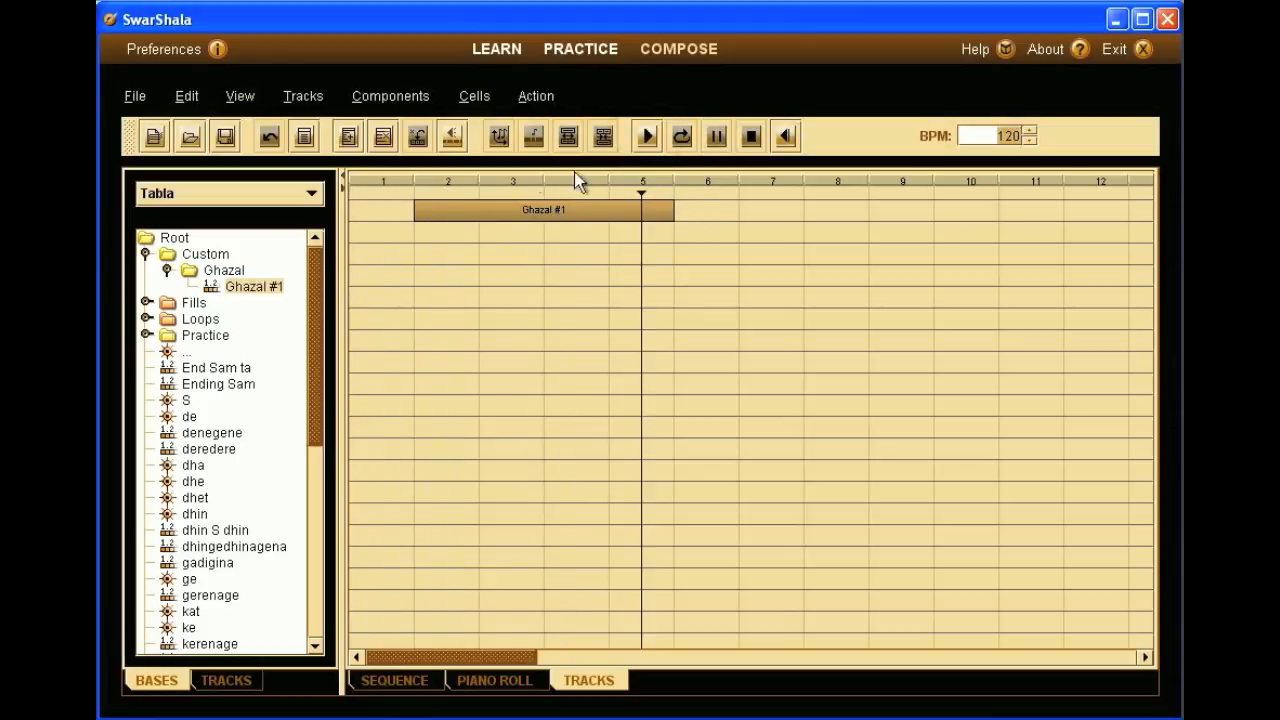
- Save the composition as GhazalRhythmToShare in the Compositions folder
click(134, 98)
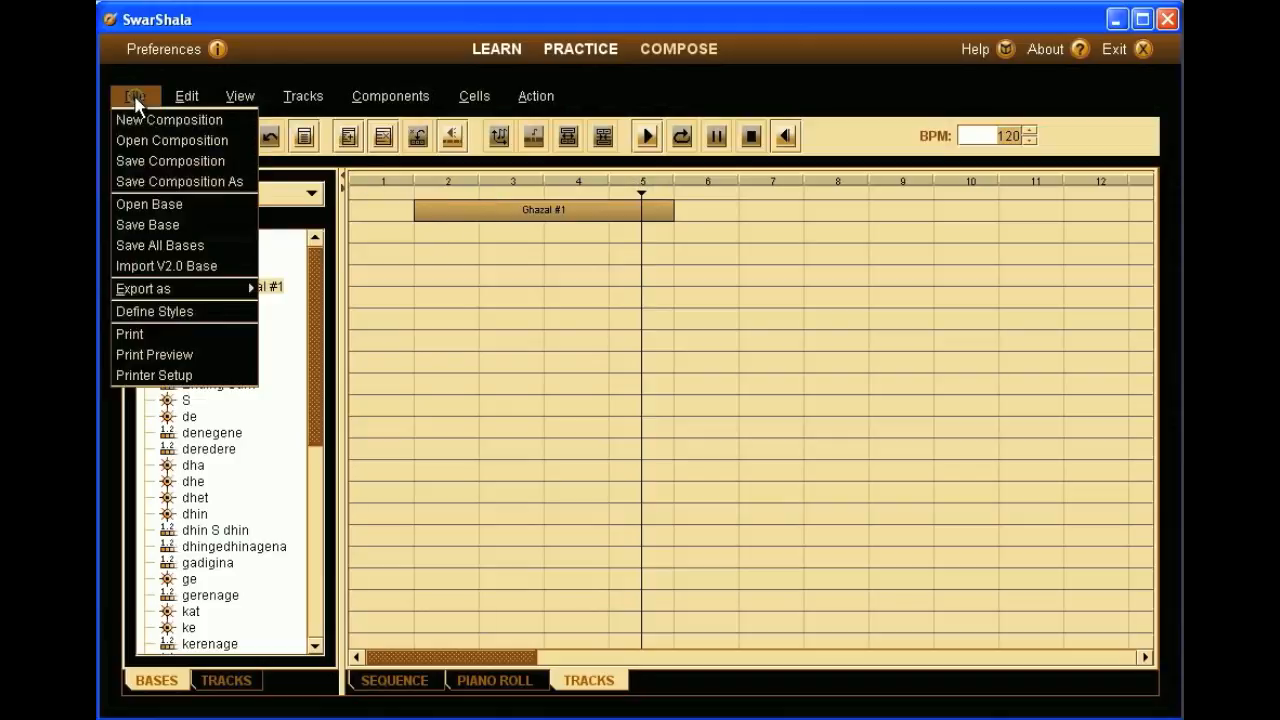
click(162, 164)
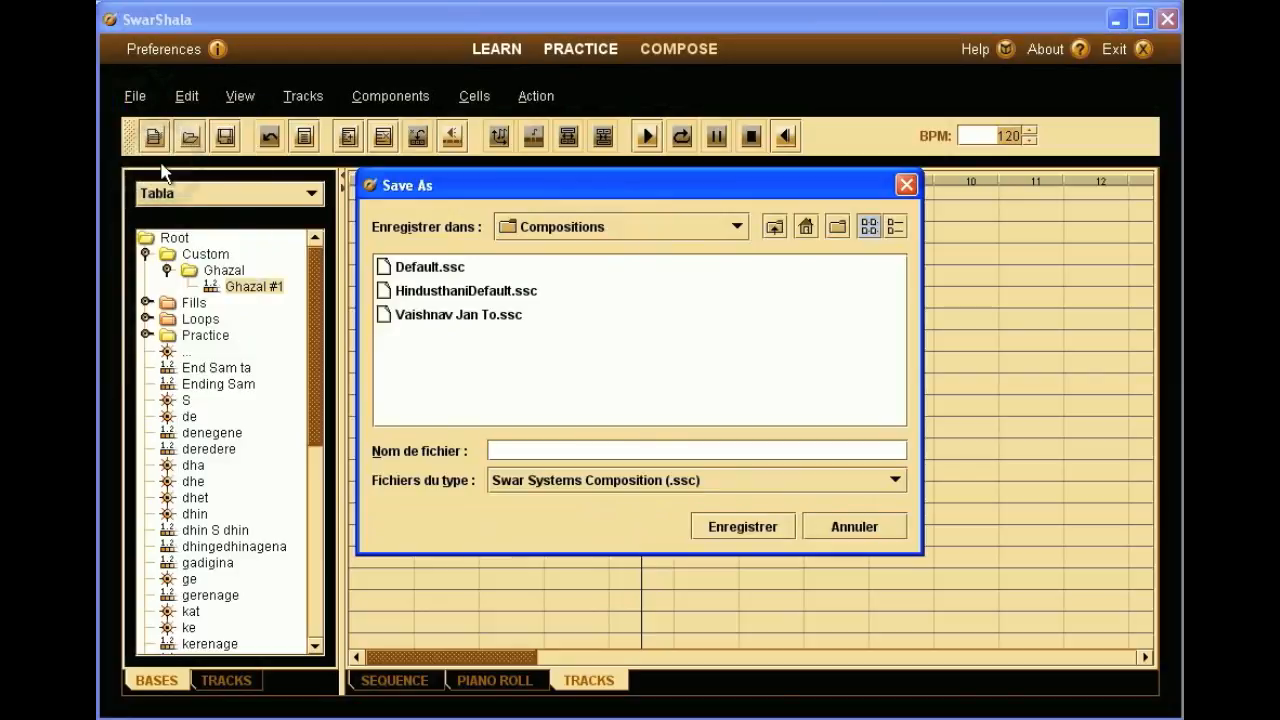
click(500, 446)
text(GhazalRhythm)
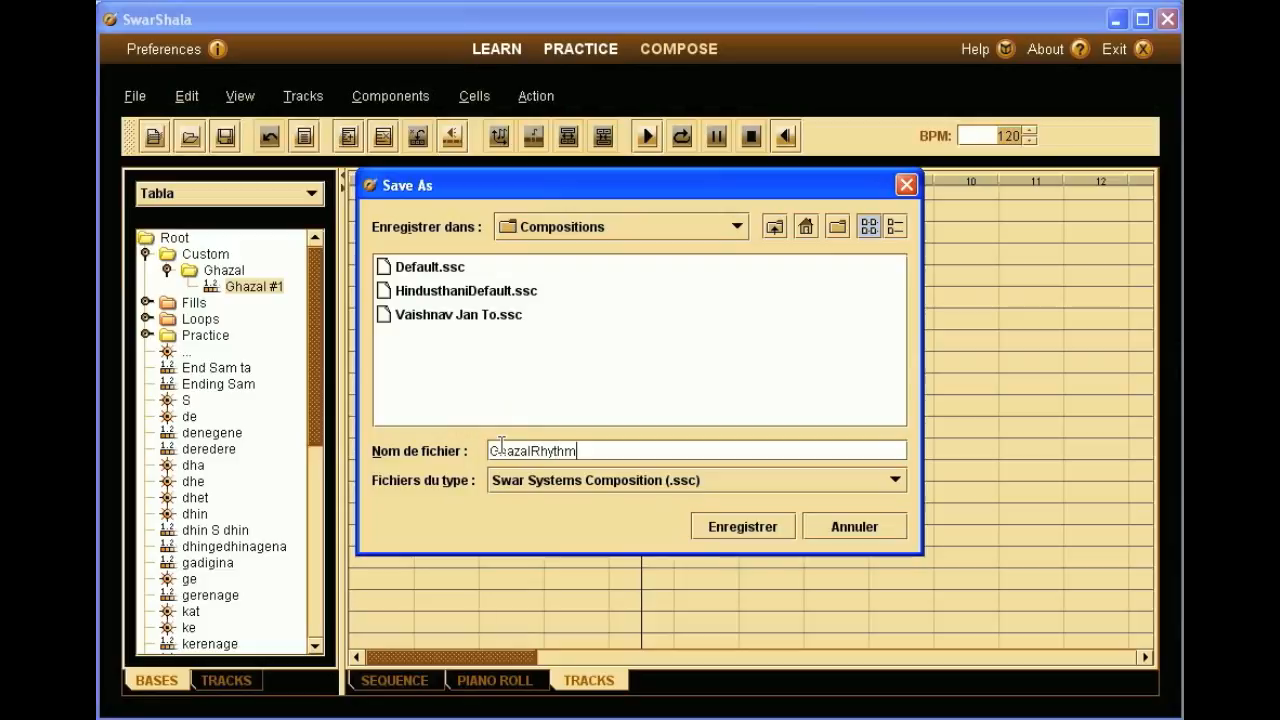
text(ToShare)
click(743, 519)
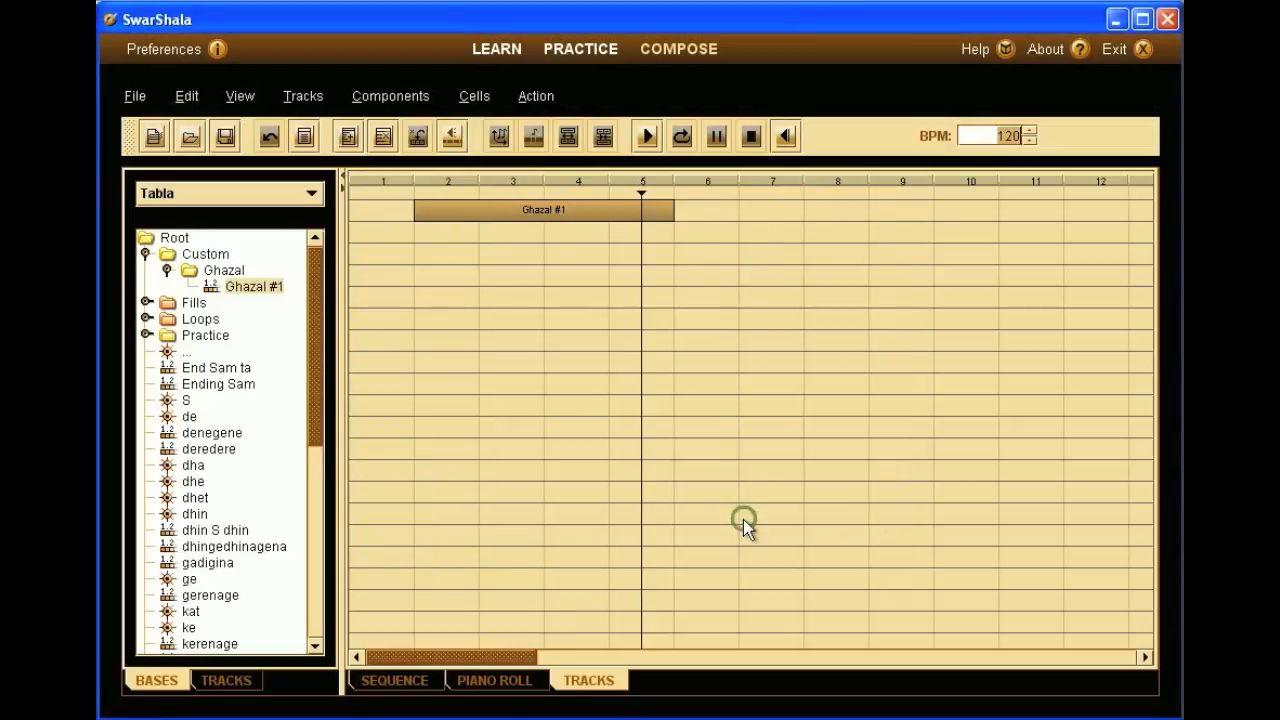
text(..)
- Start a new empty composition, then reopen GhazalRhythmToShare.ssc
click(133, 100)
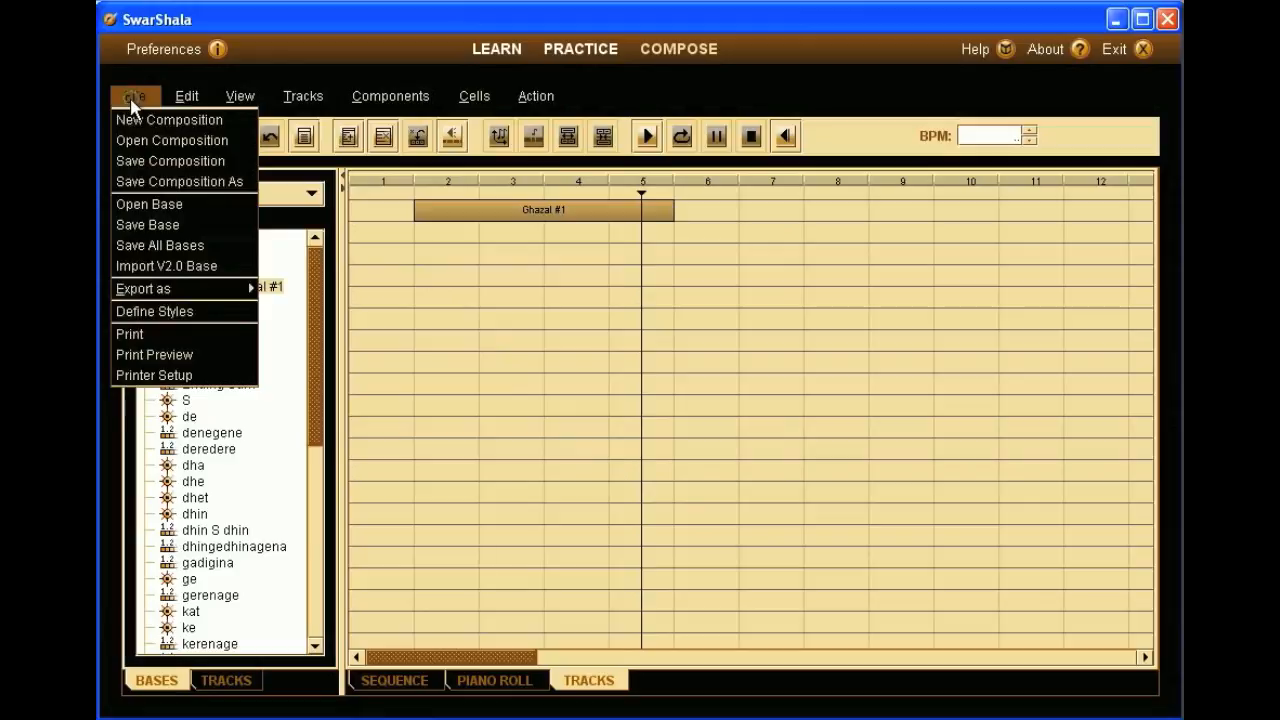
click(131, 115)
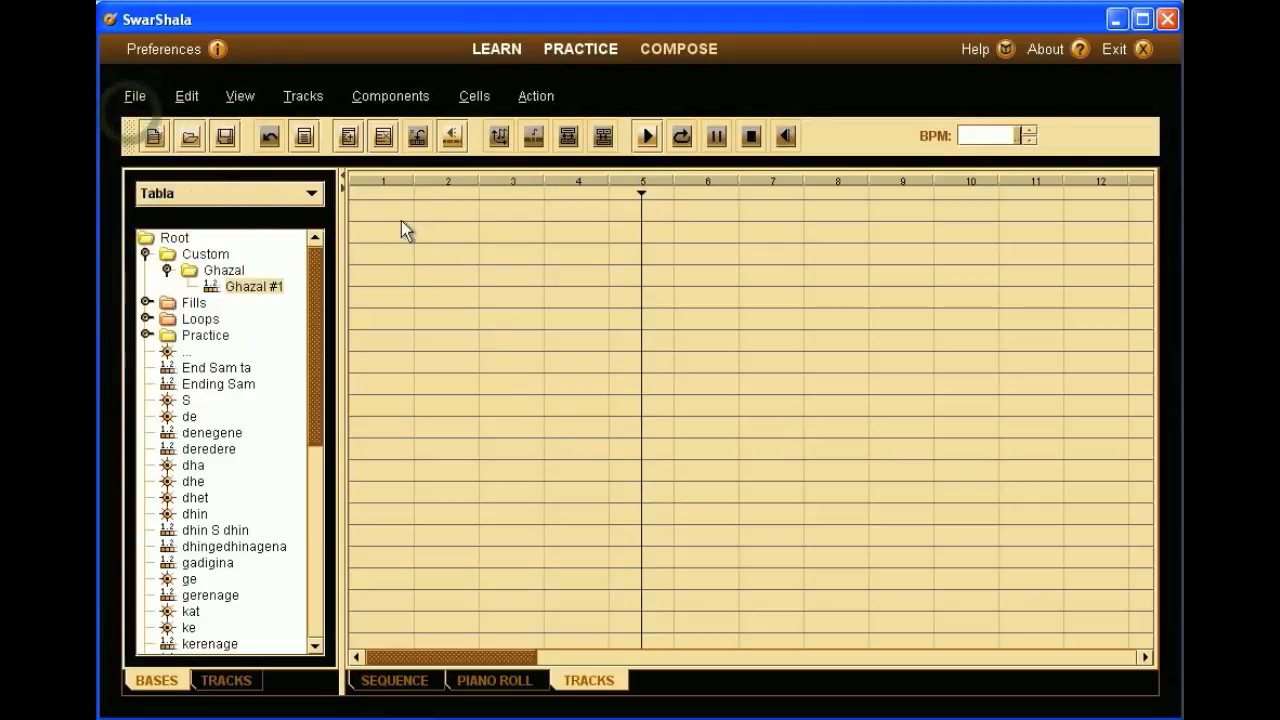
click(136, 98)
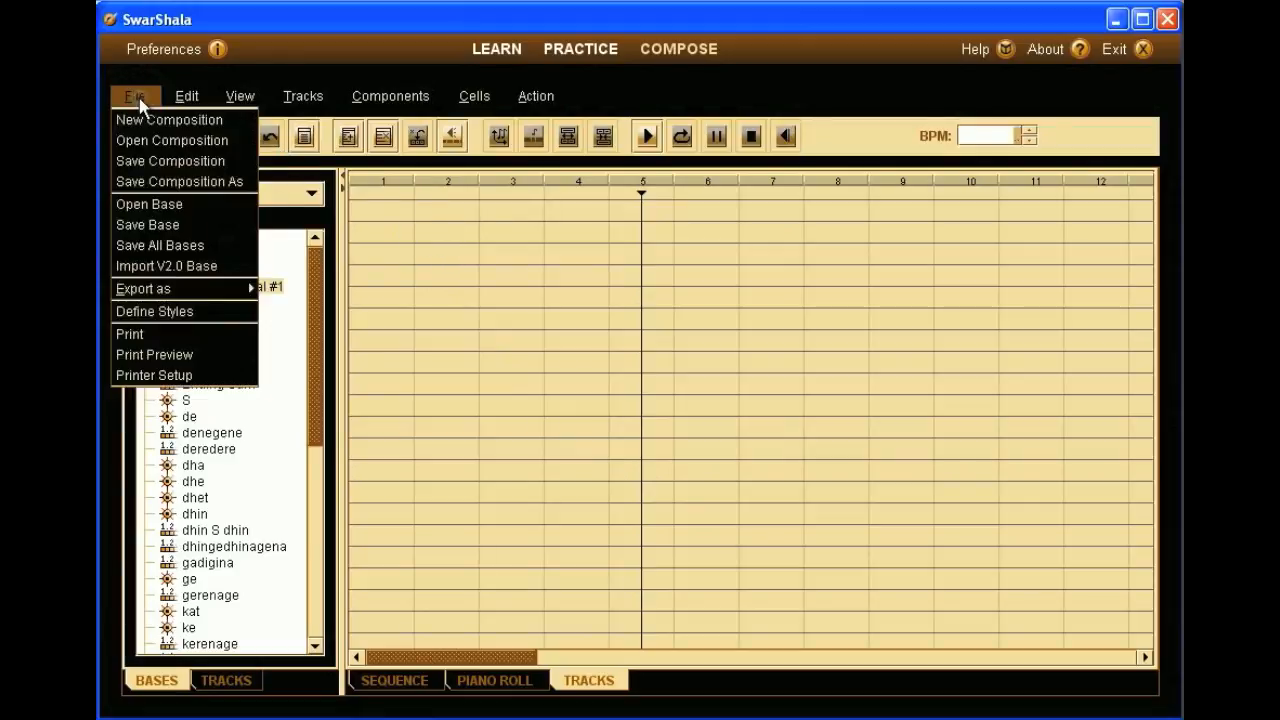
click(141, 145)
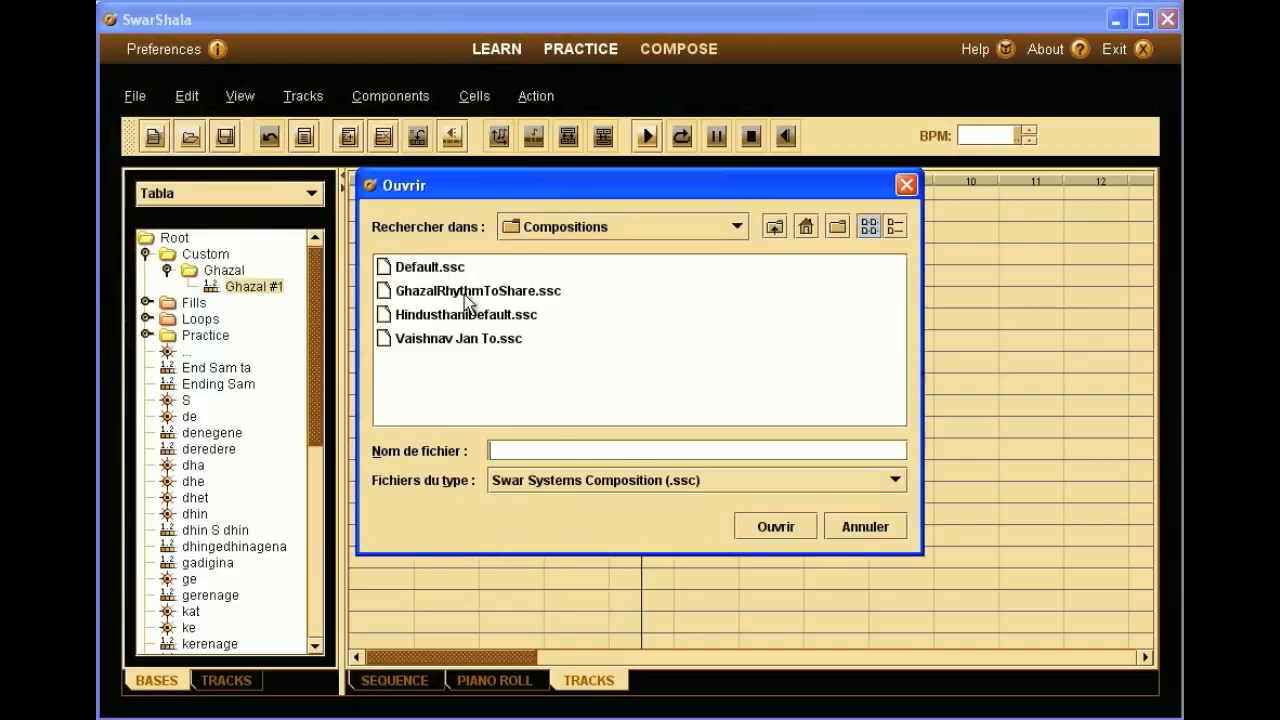
double_click(464, 291)
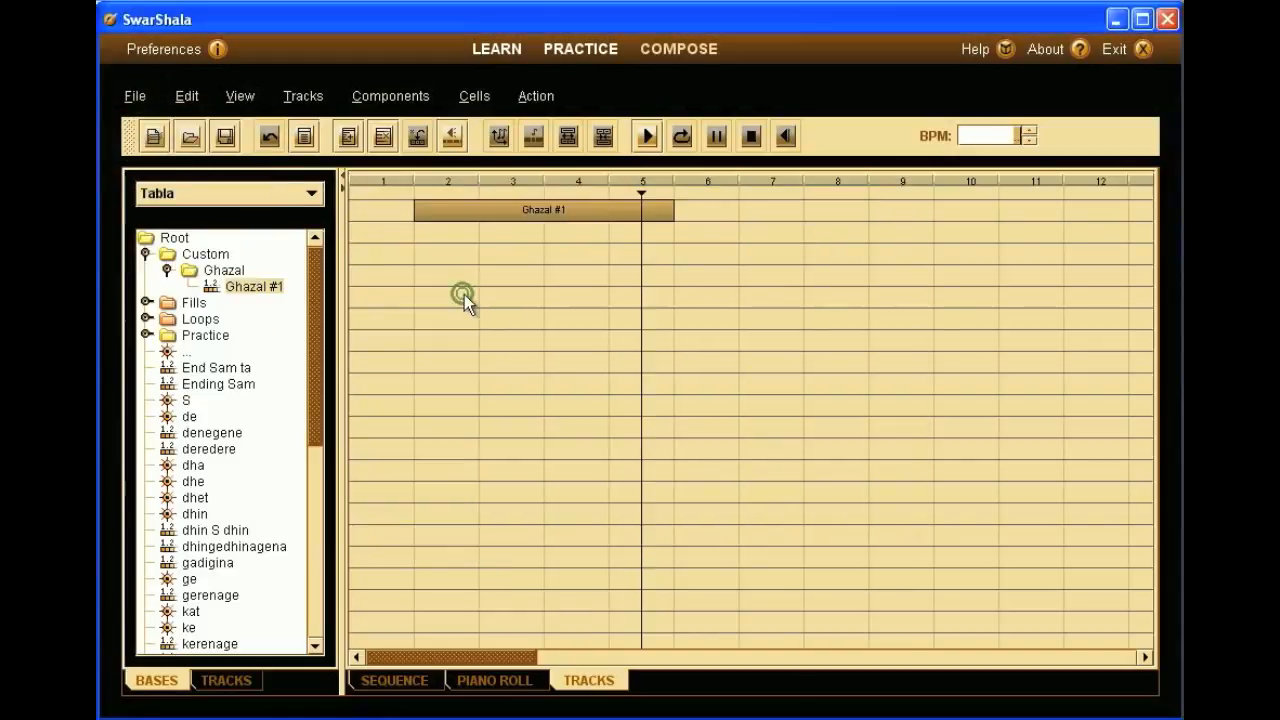
- Open the Ghazal #1 sequence, loop-play and stop it, and view its properties without changes
double_click(500, 220)
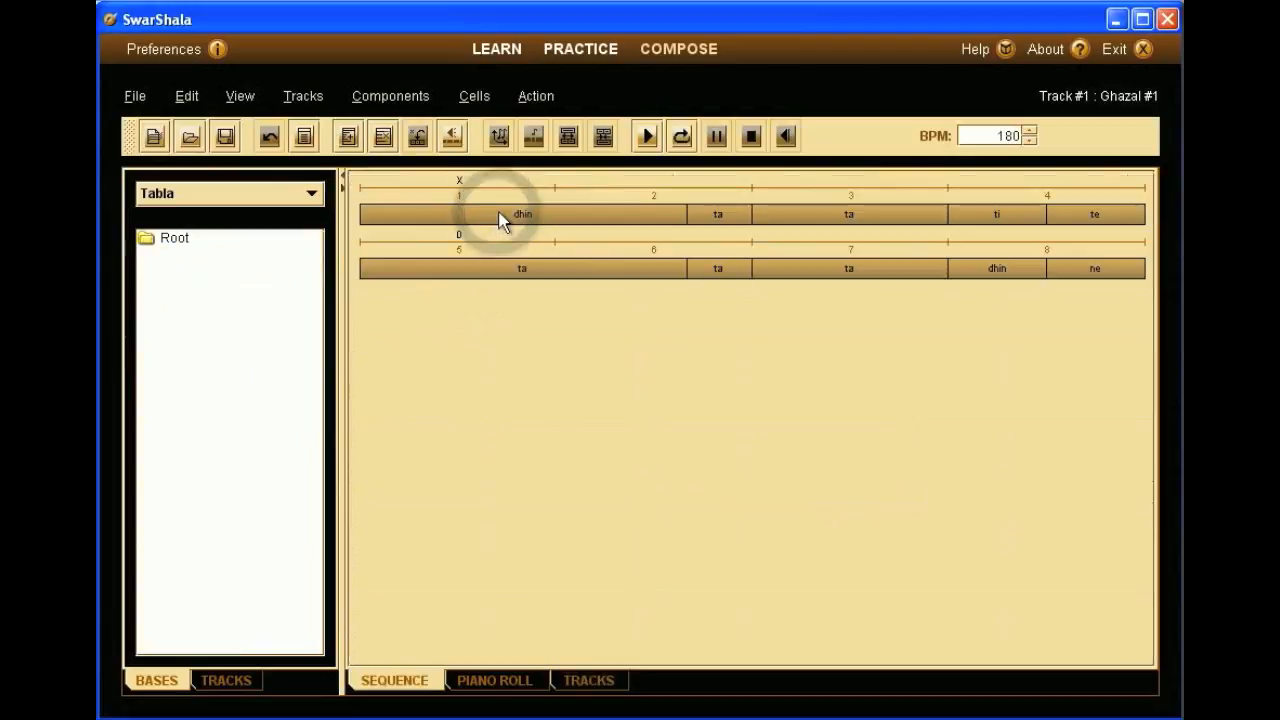
click(681, 137)
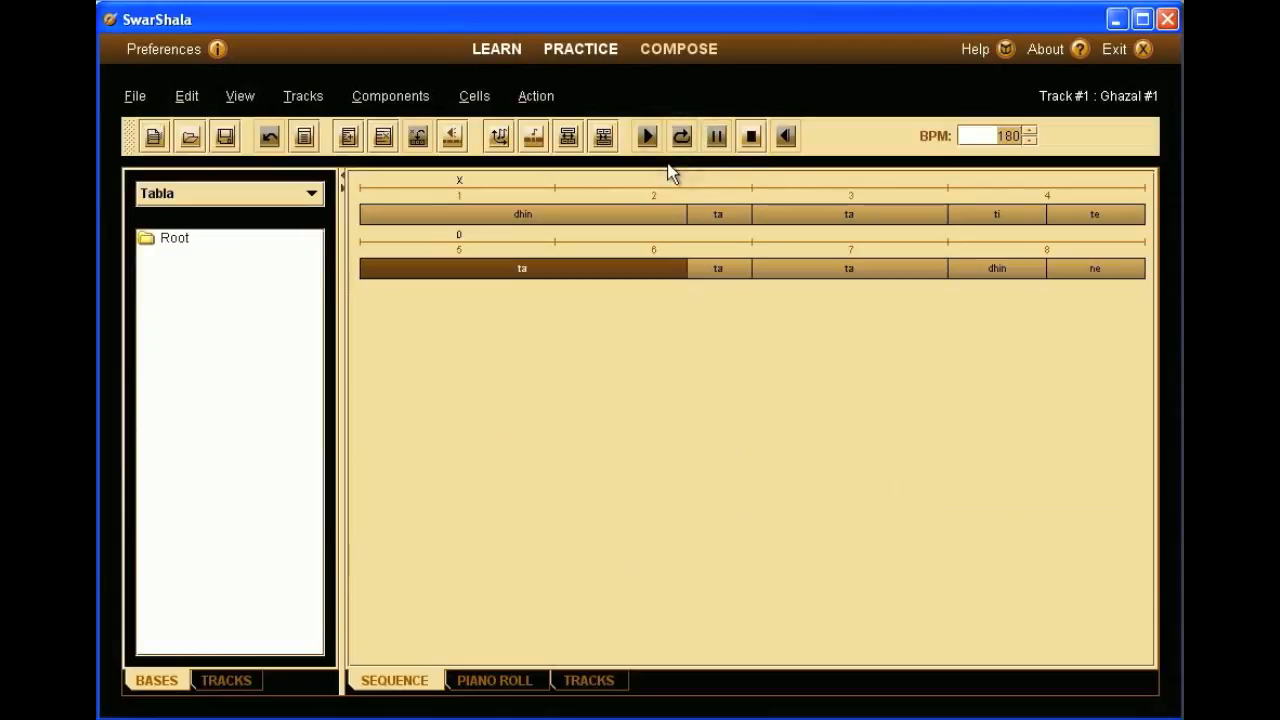
click(750, 140)
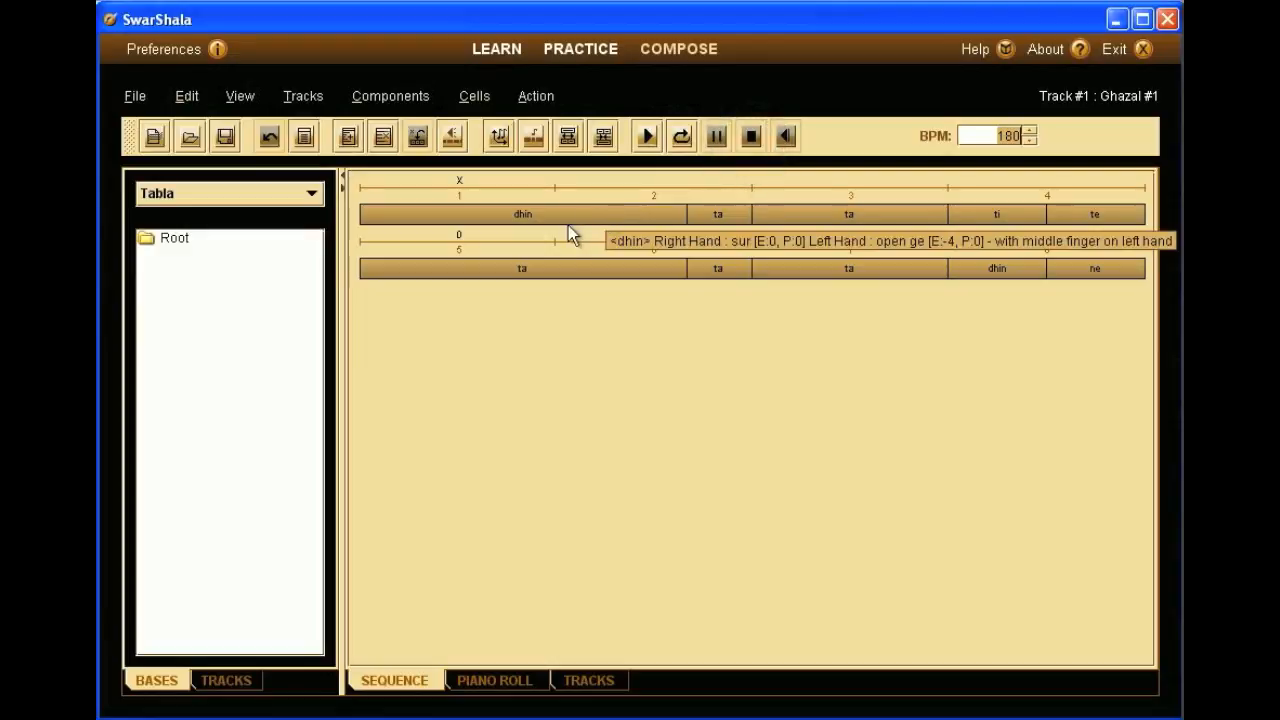
mouse_move(533, 279)
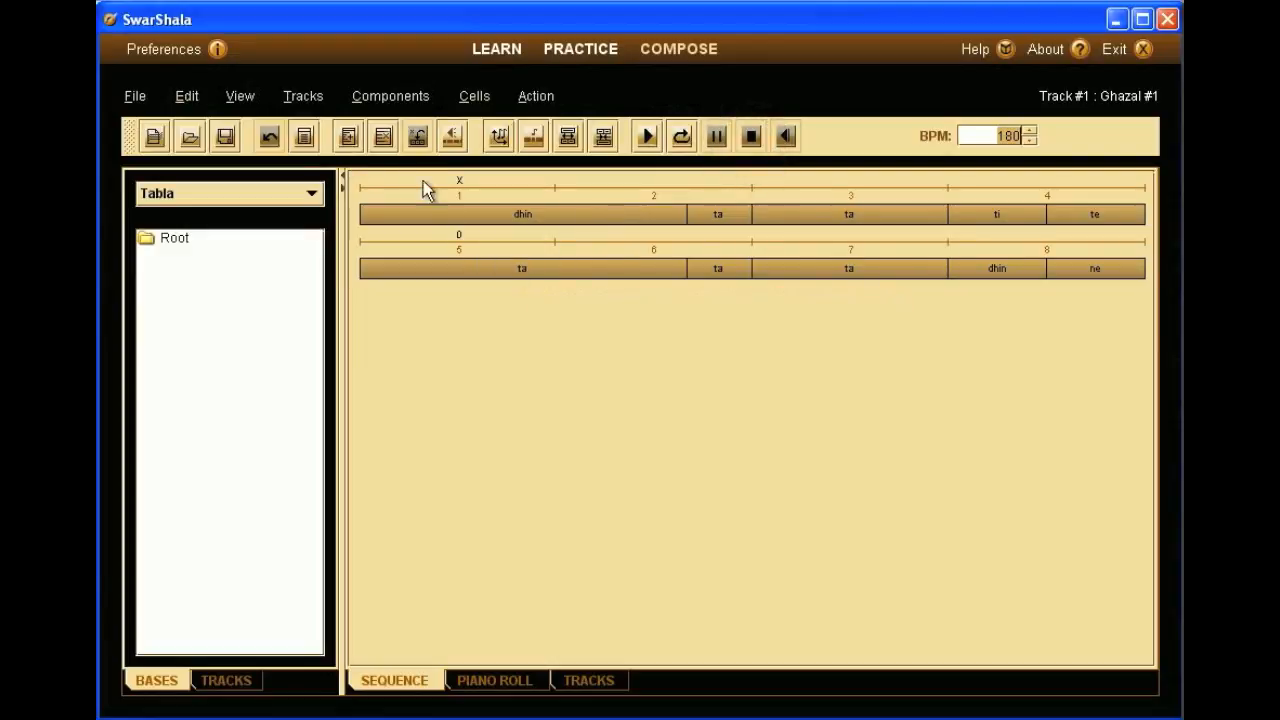
click(305, 140)
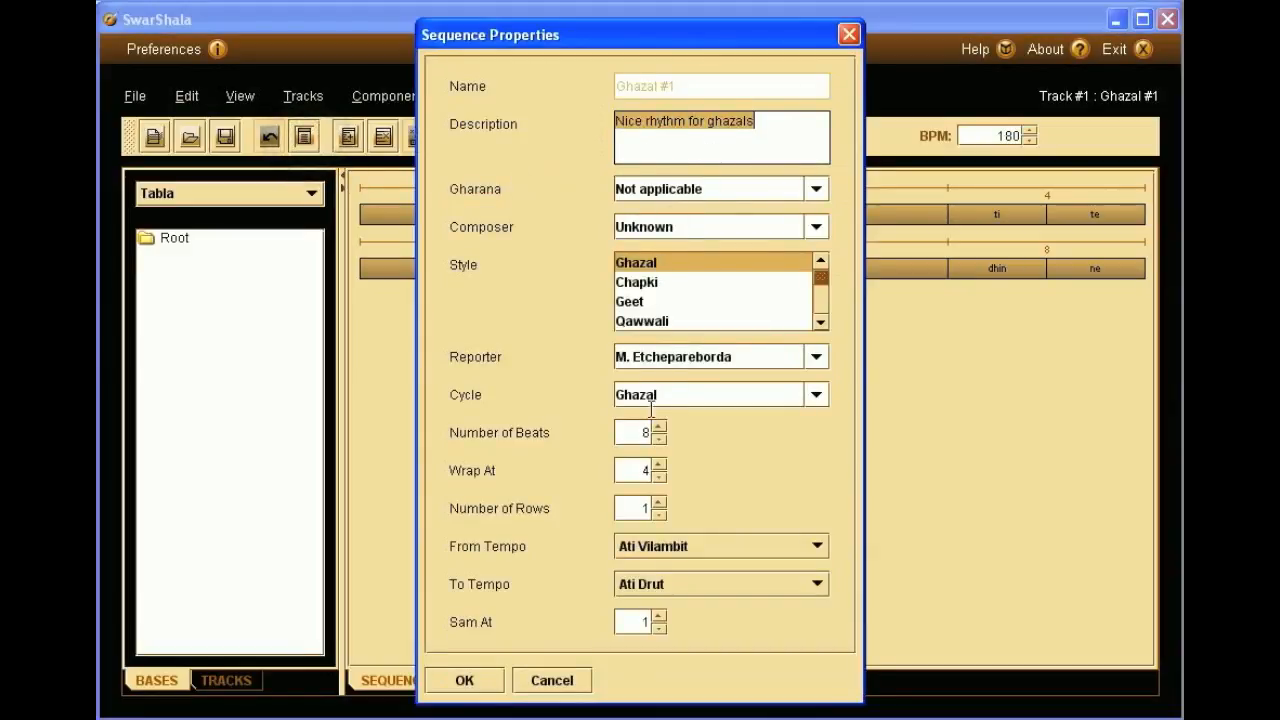
click(538, 674)
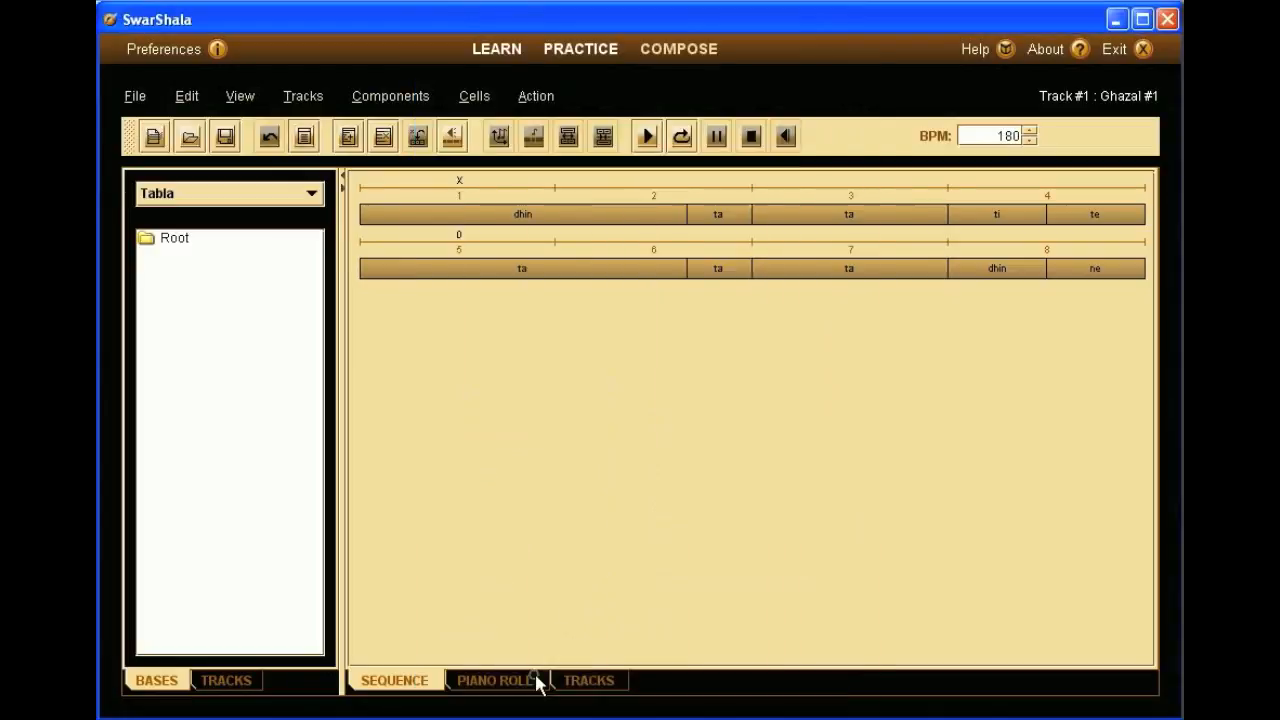
- Show the BASES library and expand the Root > Custom > Ghazal folders
click(226, 680)
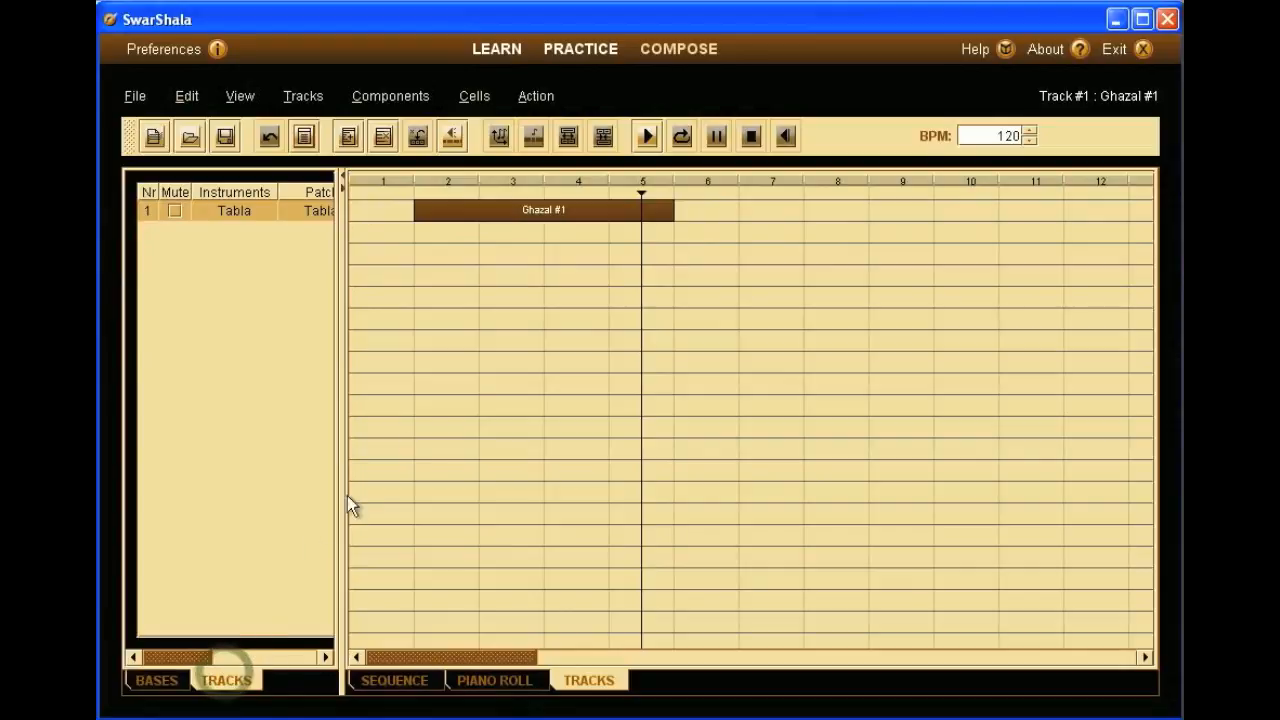
click(158, 680)
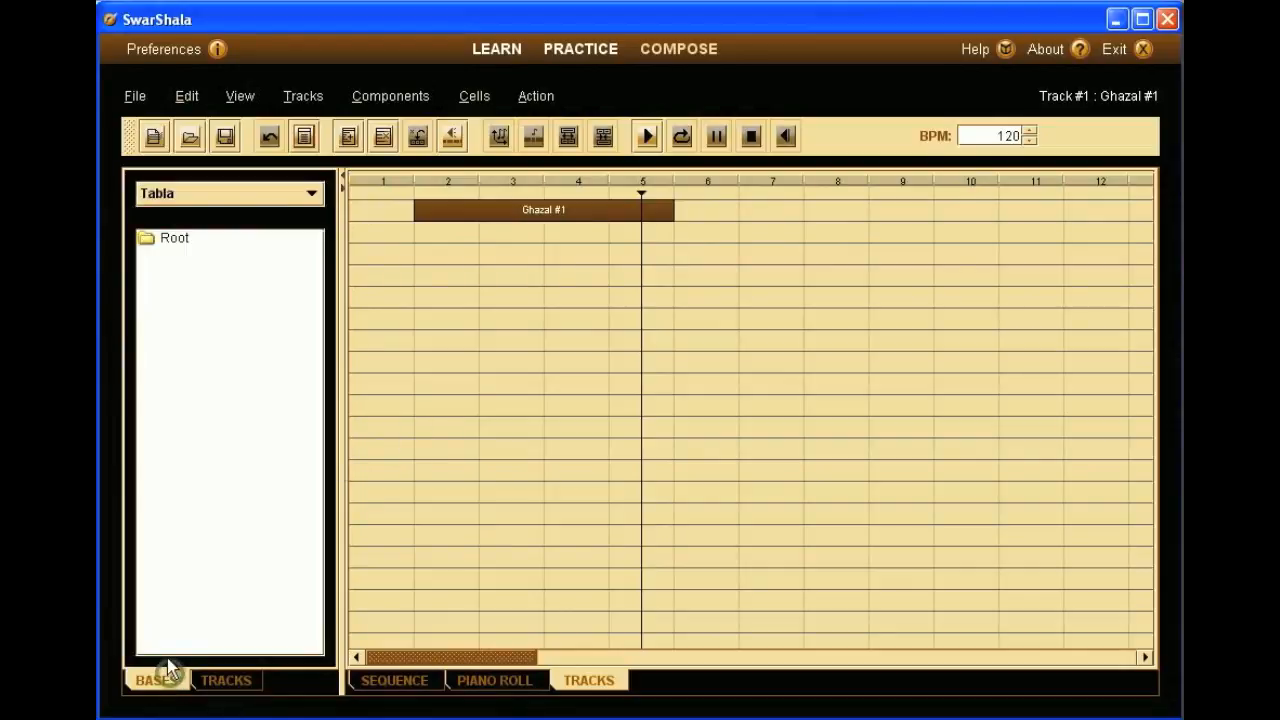
double_click(167, 237)
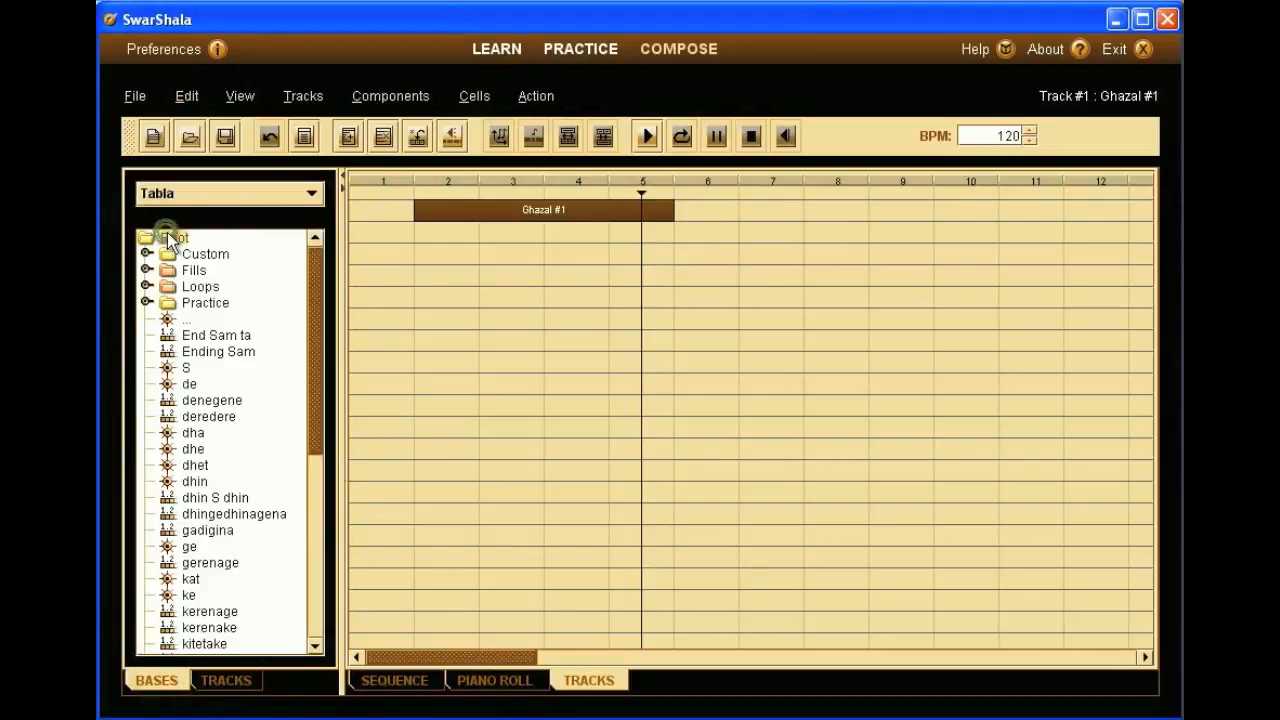
double_click(190, 255)
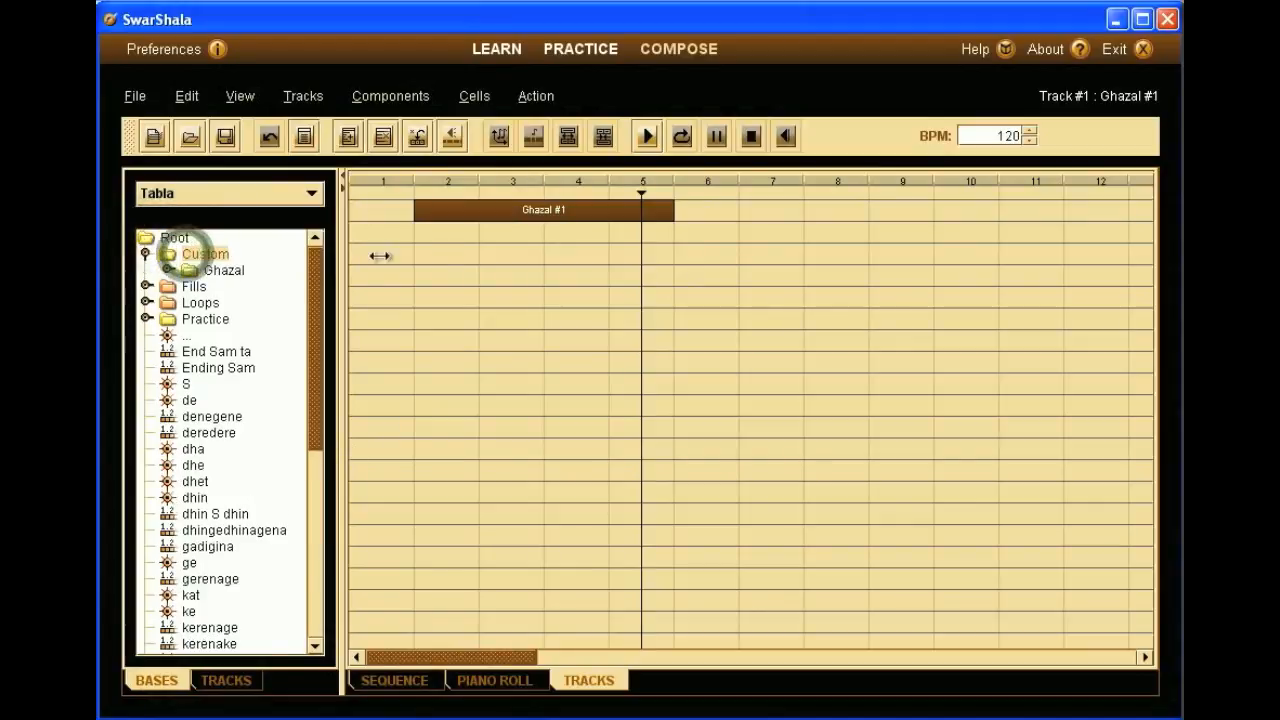
drag(482, 217, 206, 259)
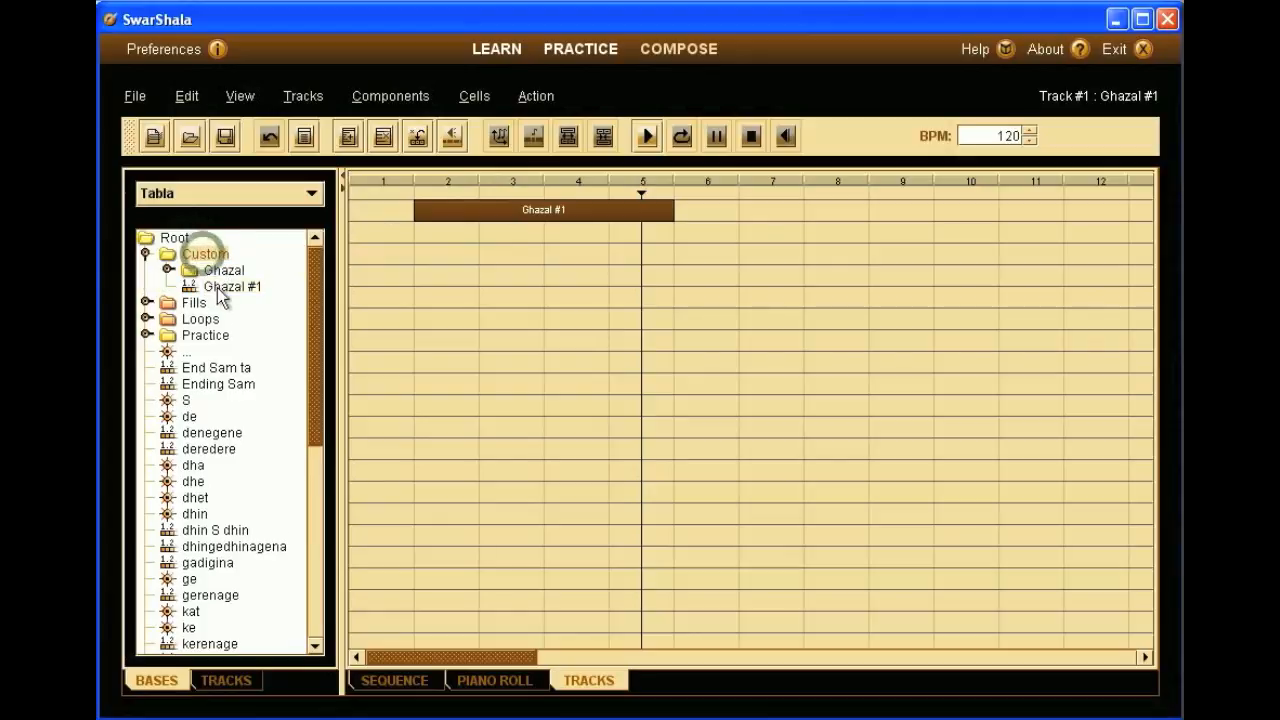
- Open the Custom Ghazal #1 base, loop-play its sequence, then stop it
double_click(217, 288)
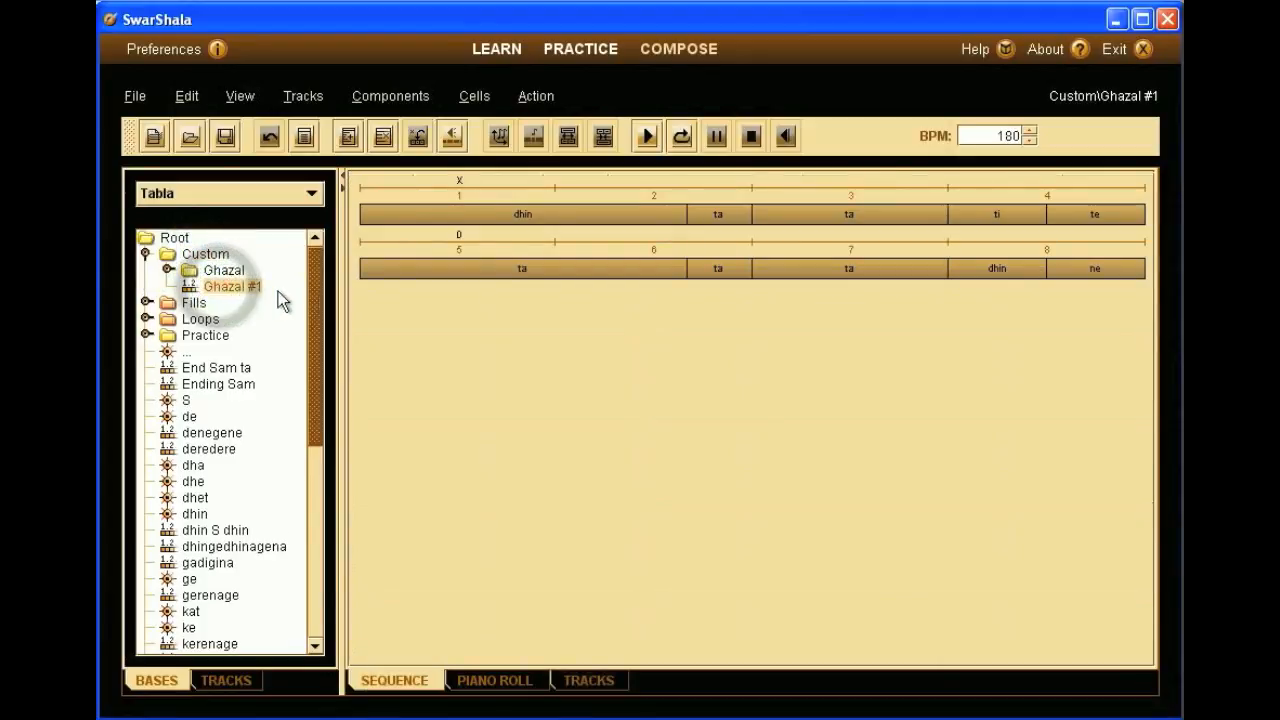
click(681, 136)
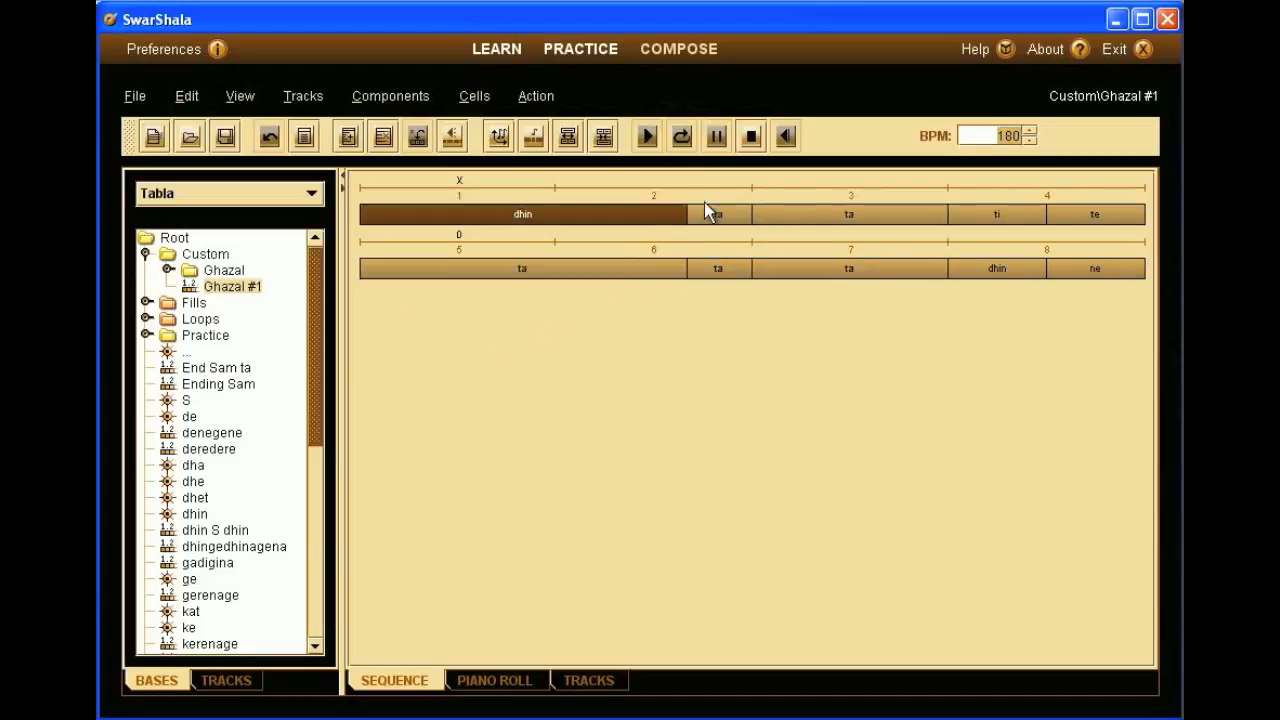
click(752, 134)
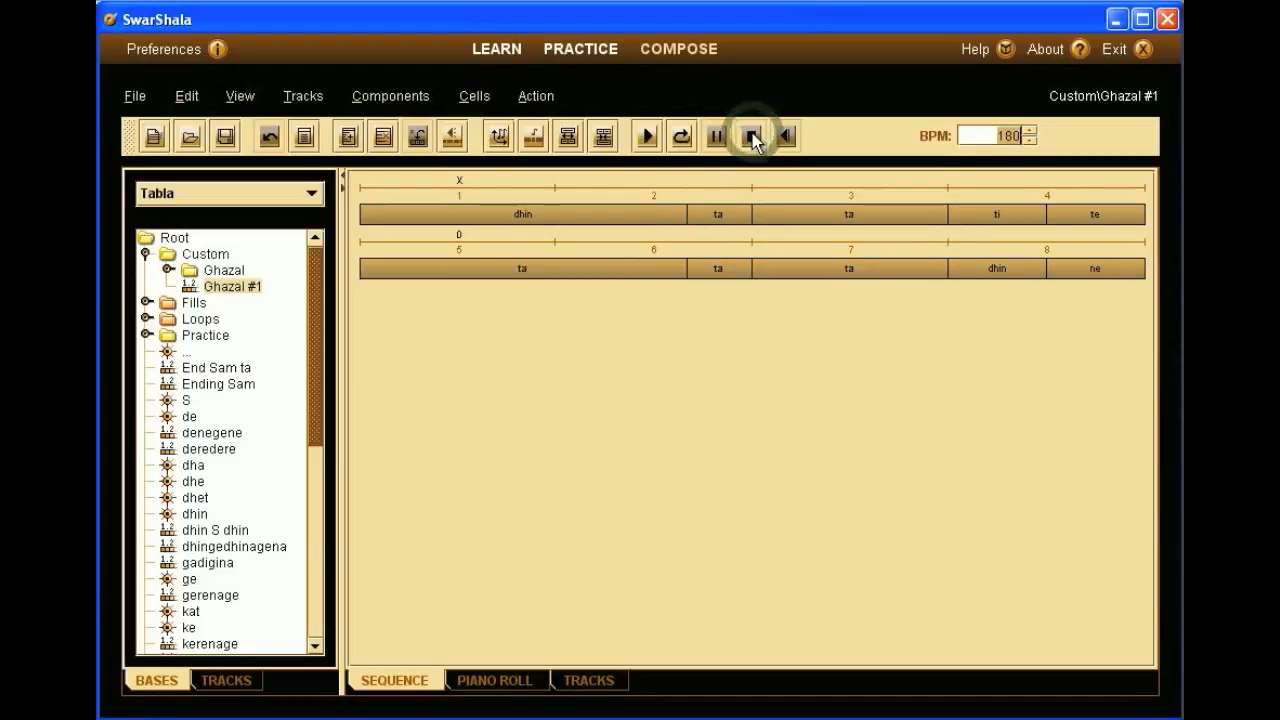